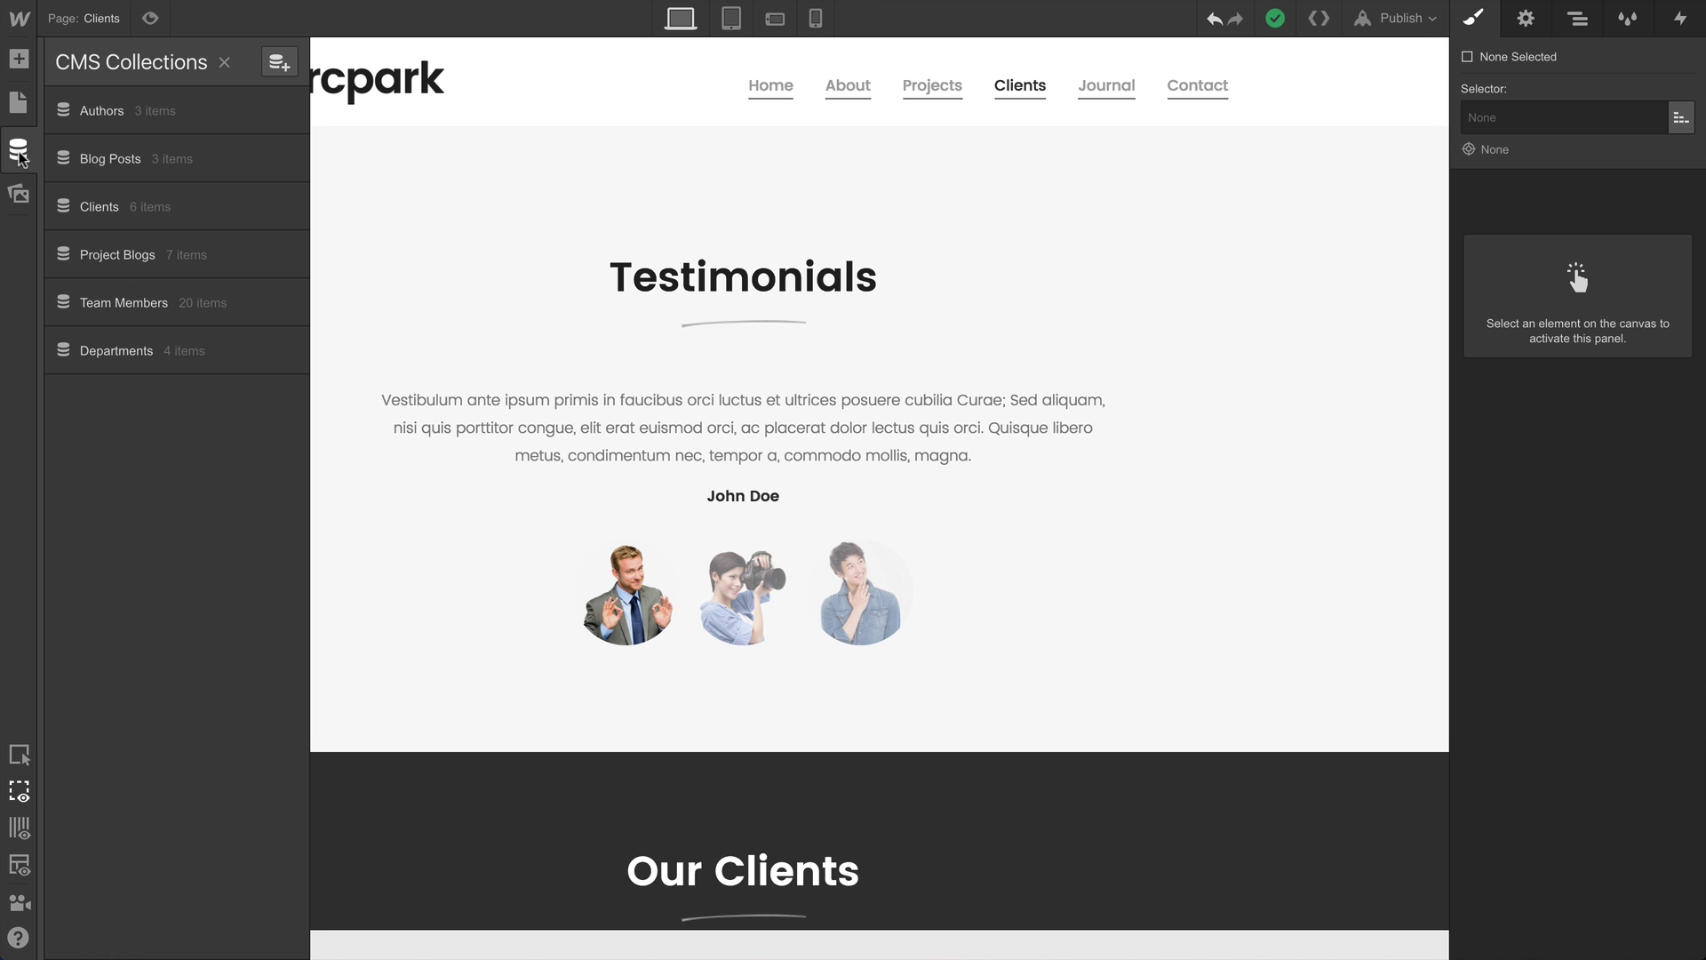
Step: Review the Team Members collection's items table, then close it and show the elements-to-add list
{"action": "left_click", "coordinate": [124, 303]}
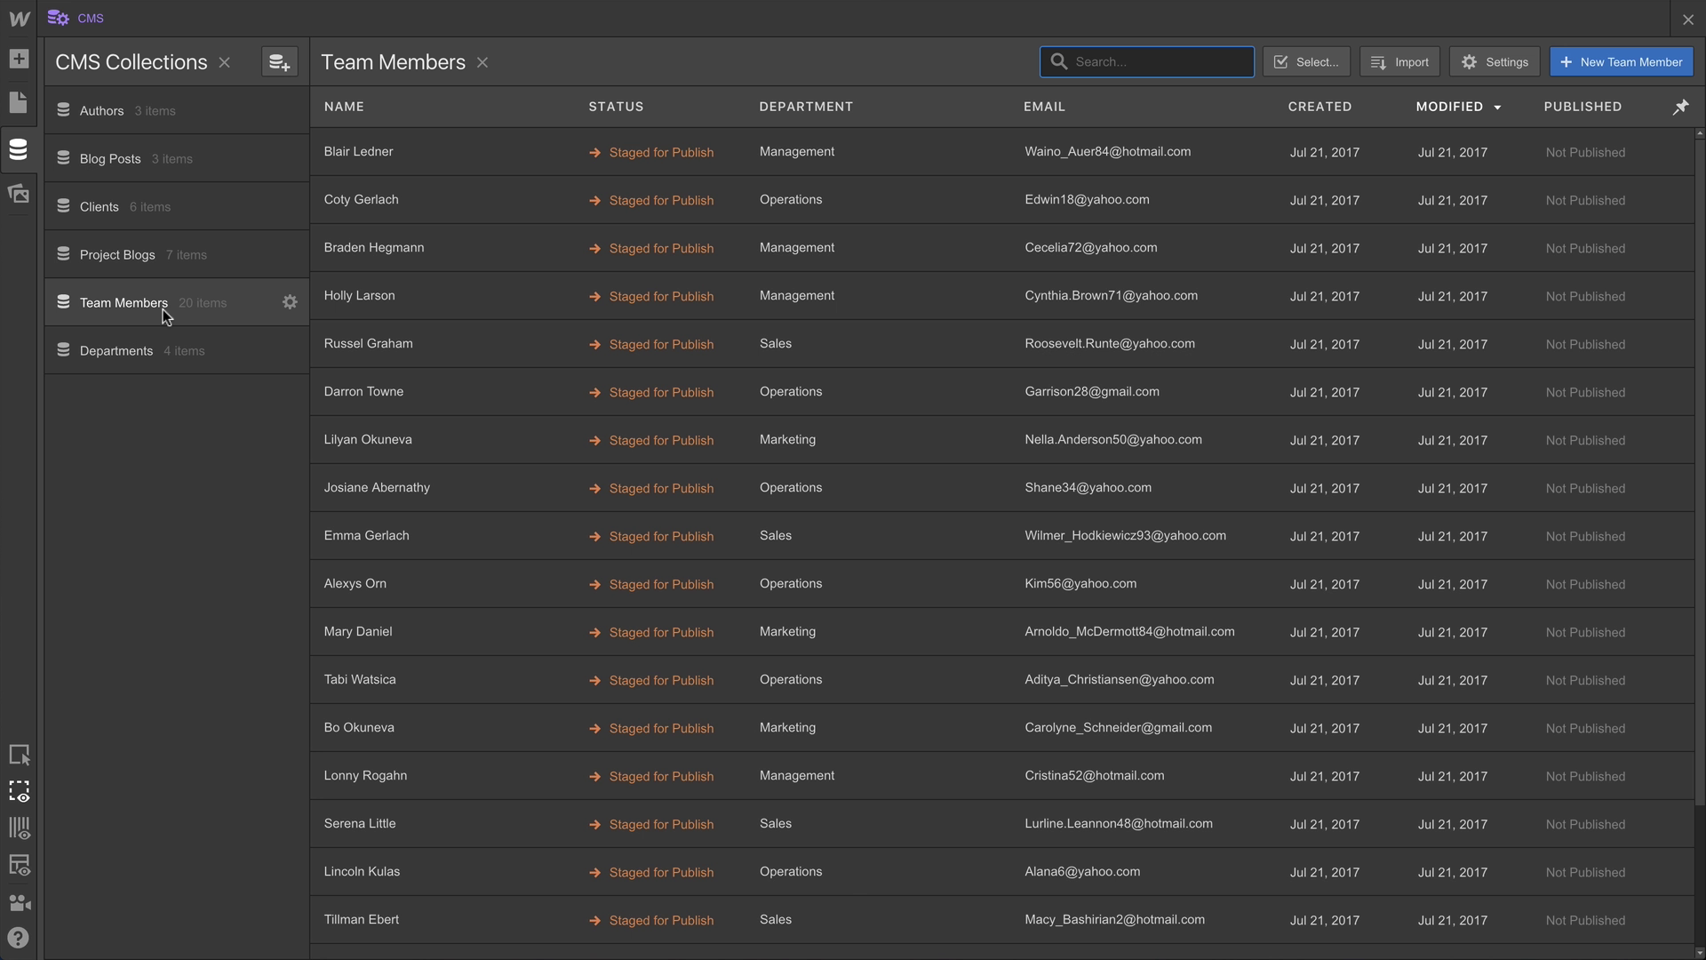
{"action": "left_click", "coordinate": [163, 309]}
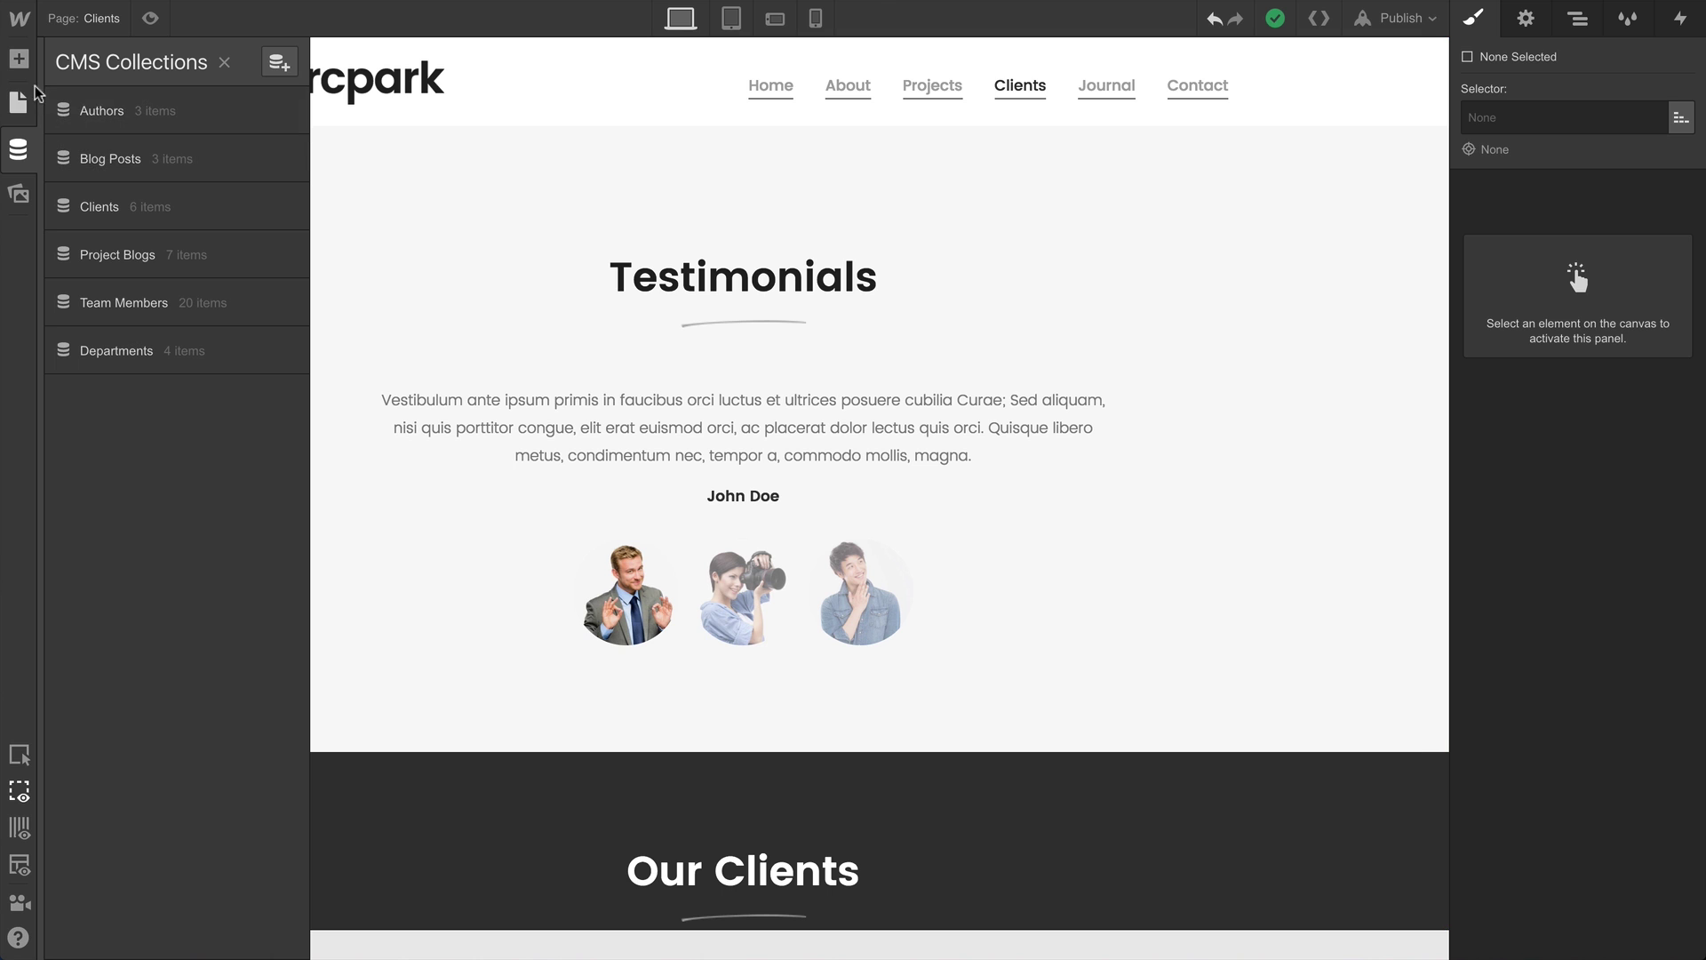
{"action": "left_click", "coordinate": [19, 60]}
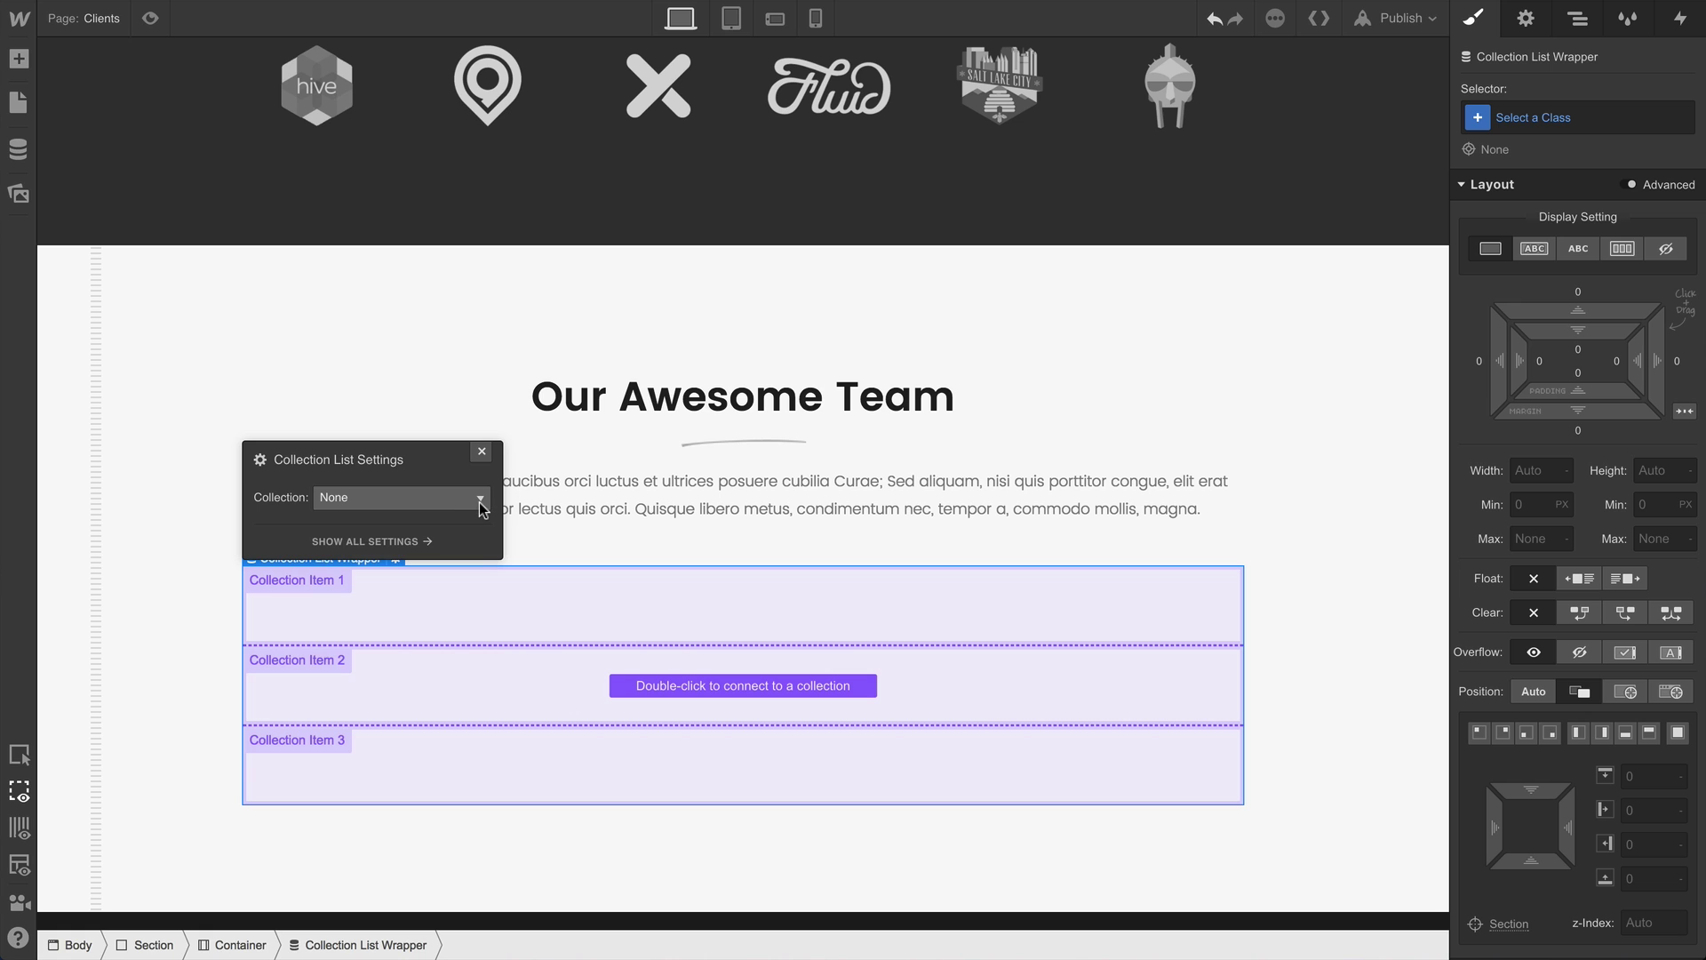
Step: Bind the new Collection List to Team Members and keep a three-column layout
{"action": "left_click", "coordinate": [471, 498]}
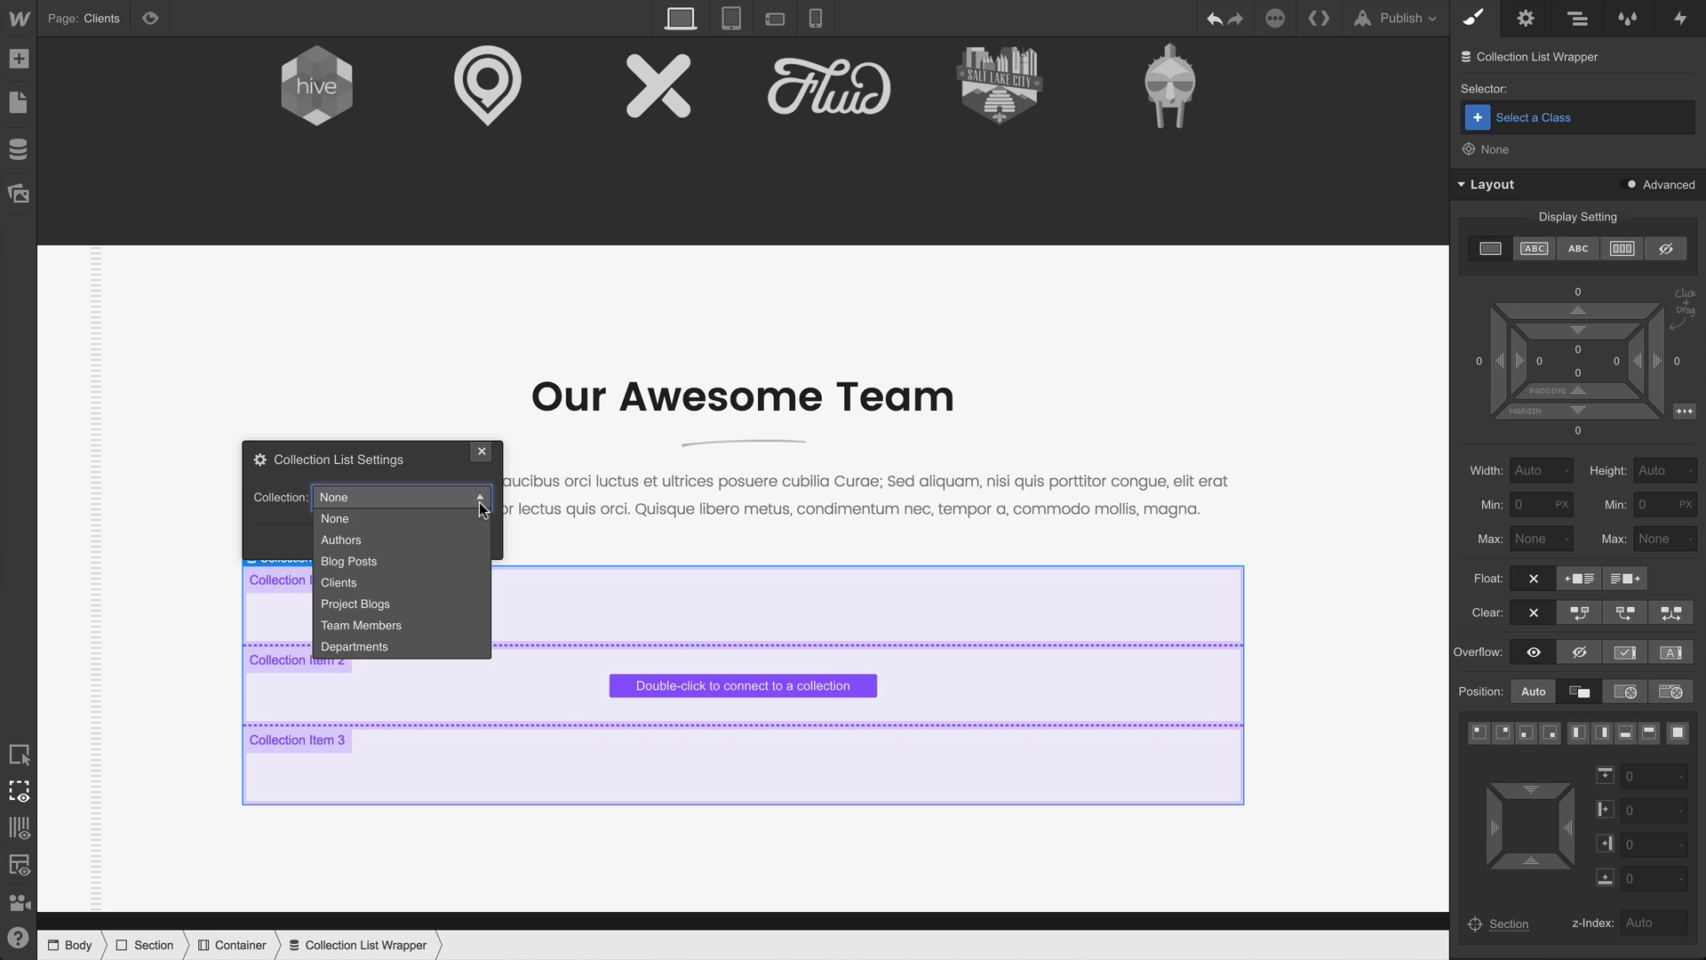
{"action": "left_click", "coordinate": [432, 625]}
{"action": "left_click", "coordinate": [379, 571]}
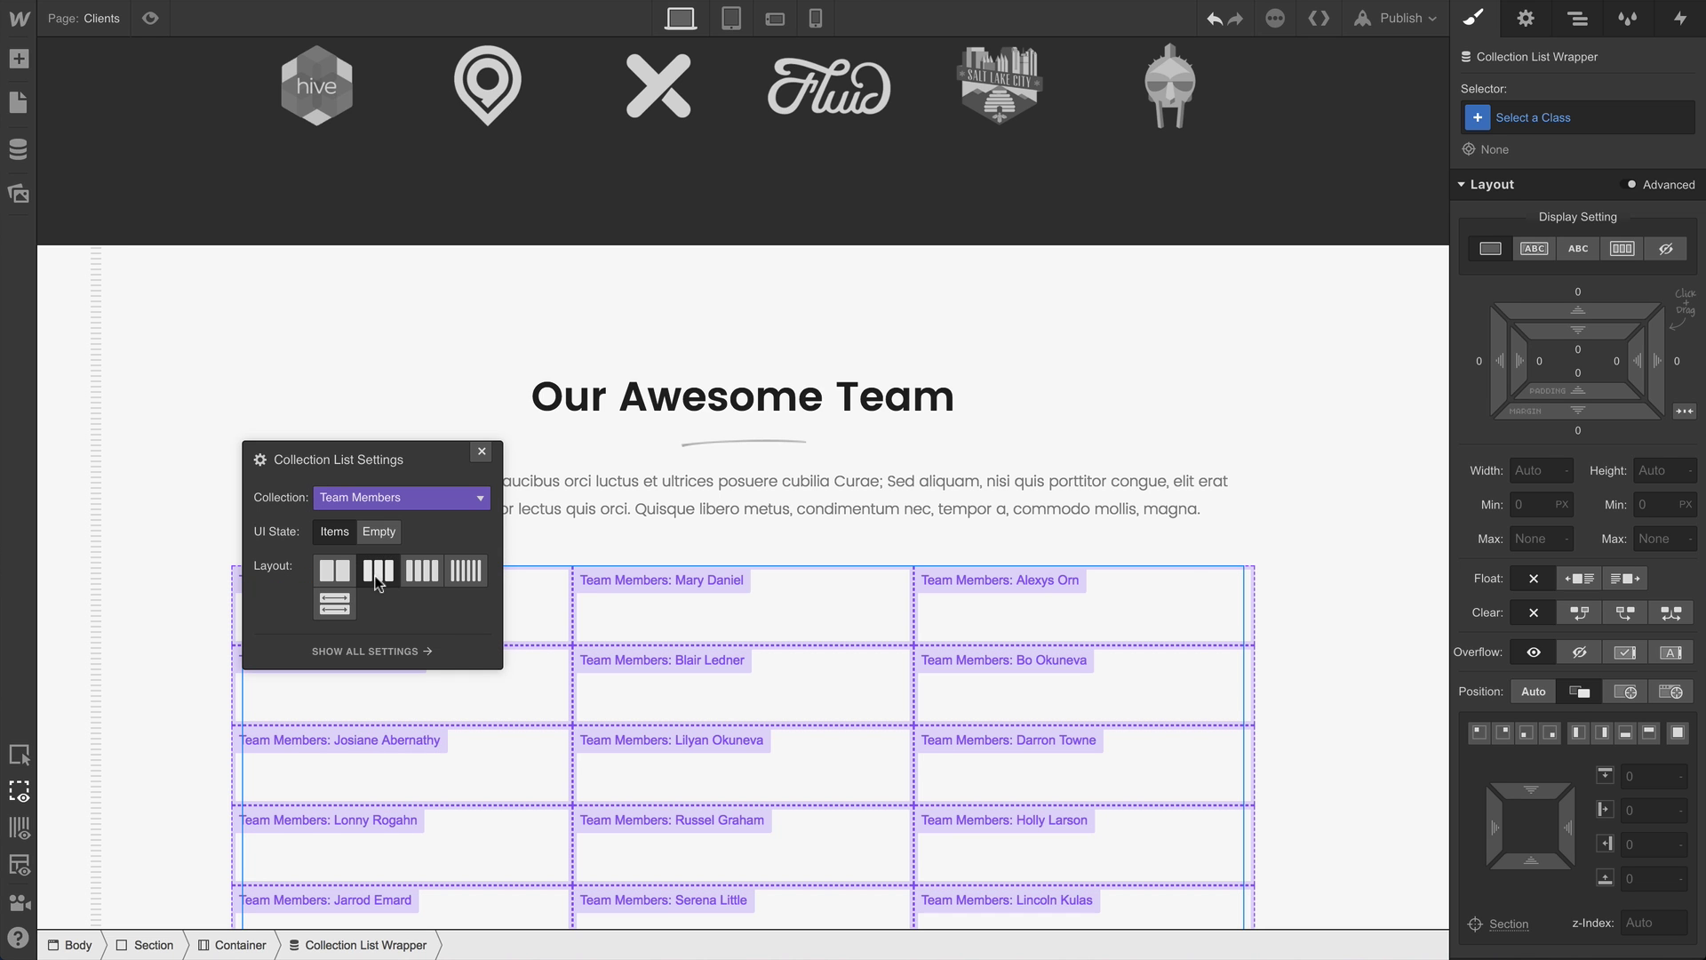
{"action": "left_click", "coordinate": [410, 573]}
{"action": "left_click", "coordinate": [387, 573]}
Step: Preview the three-column Team Members grid, then return to editing and scroll down the canvas
{"action": "left_click", "coordinate": [150, 18]}
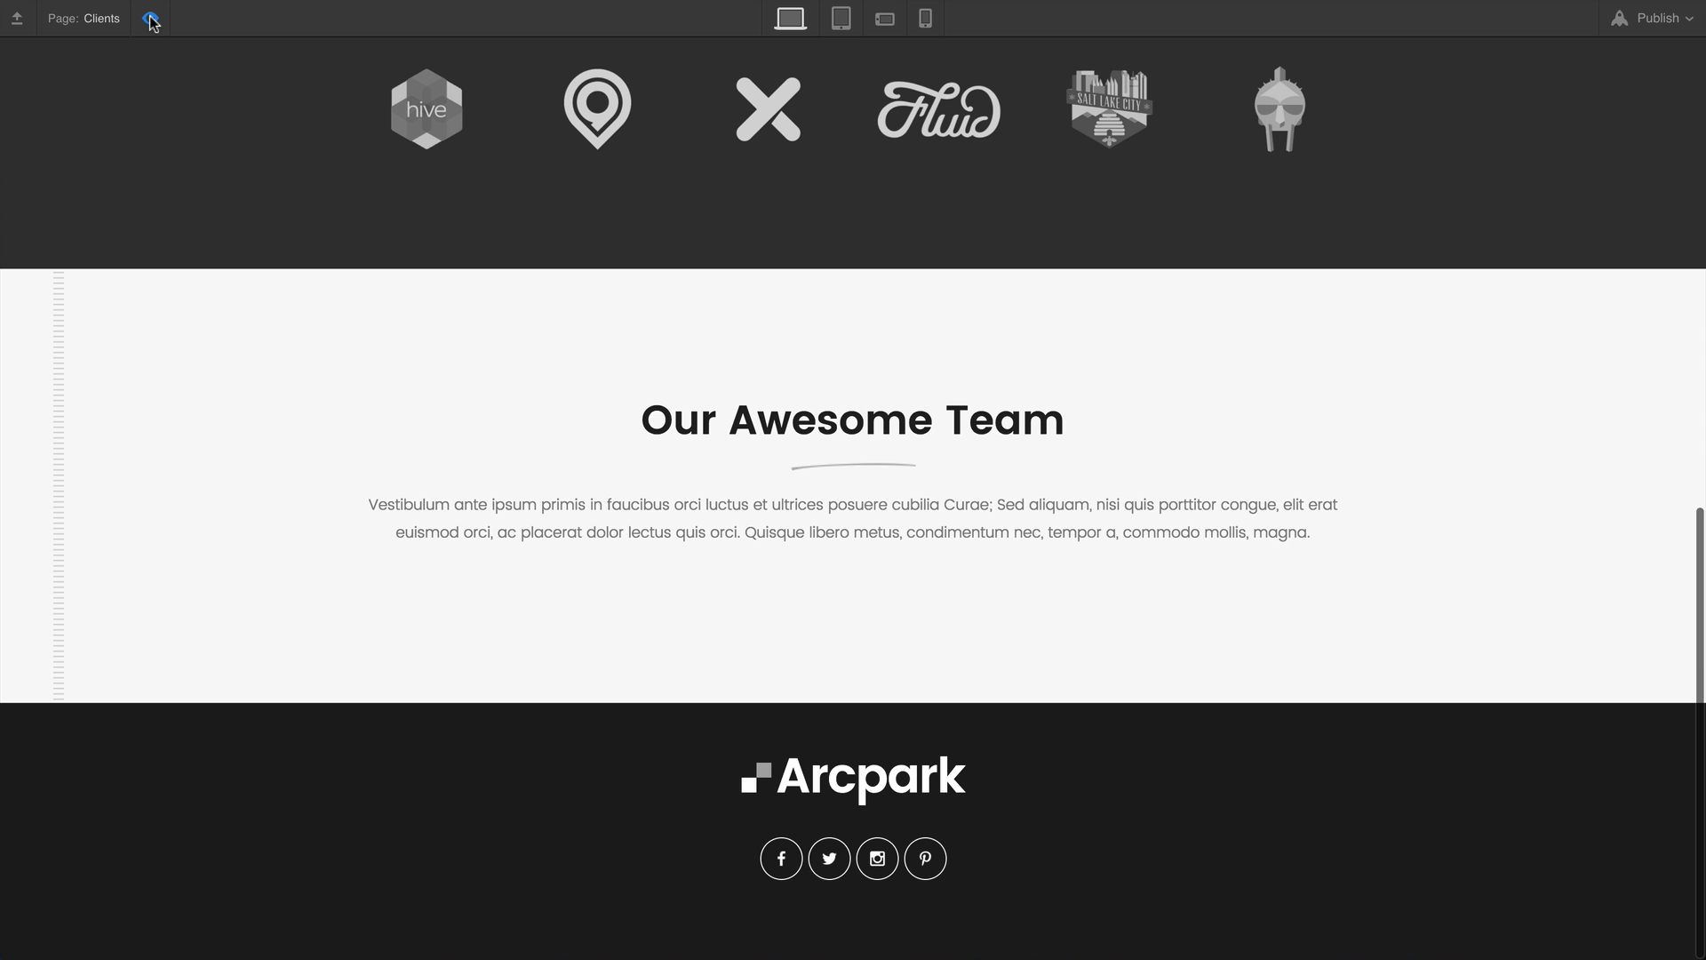
{"action": "left_click", "coordinate": [151, 19]}
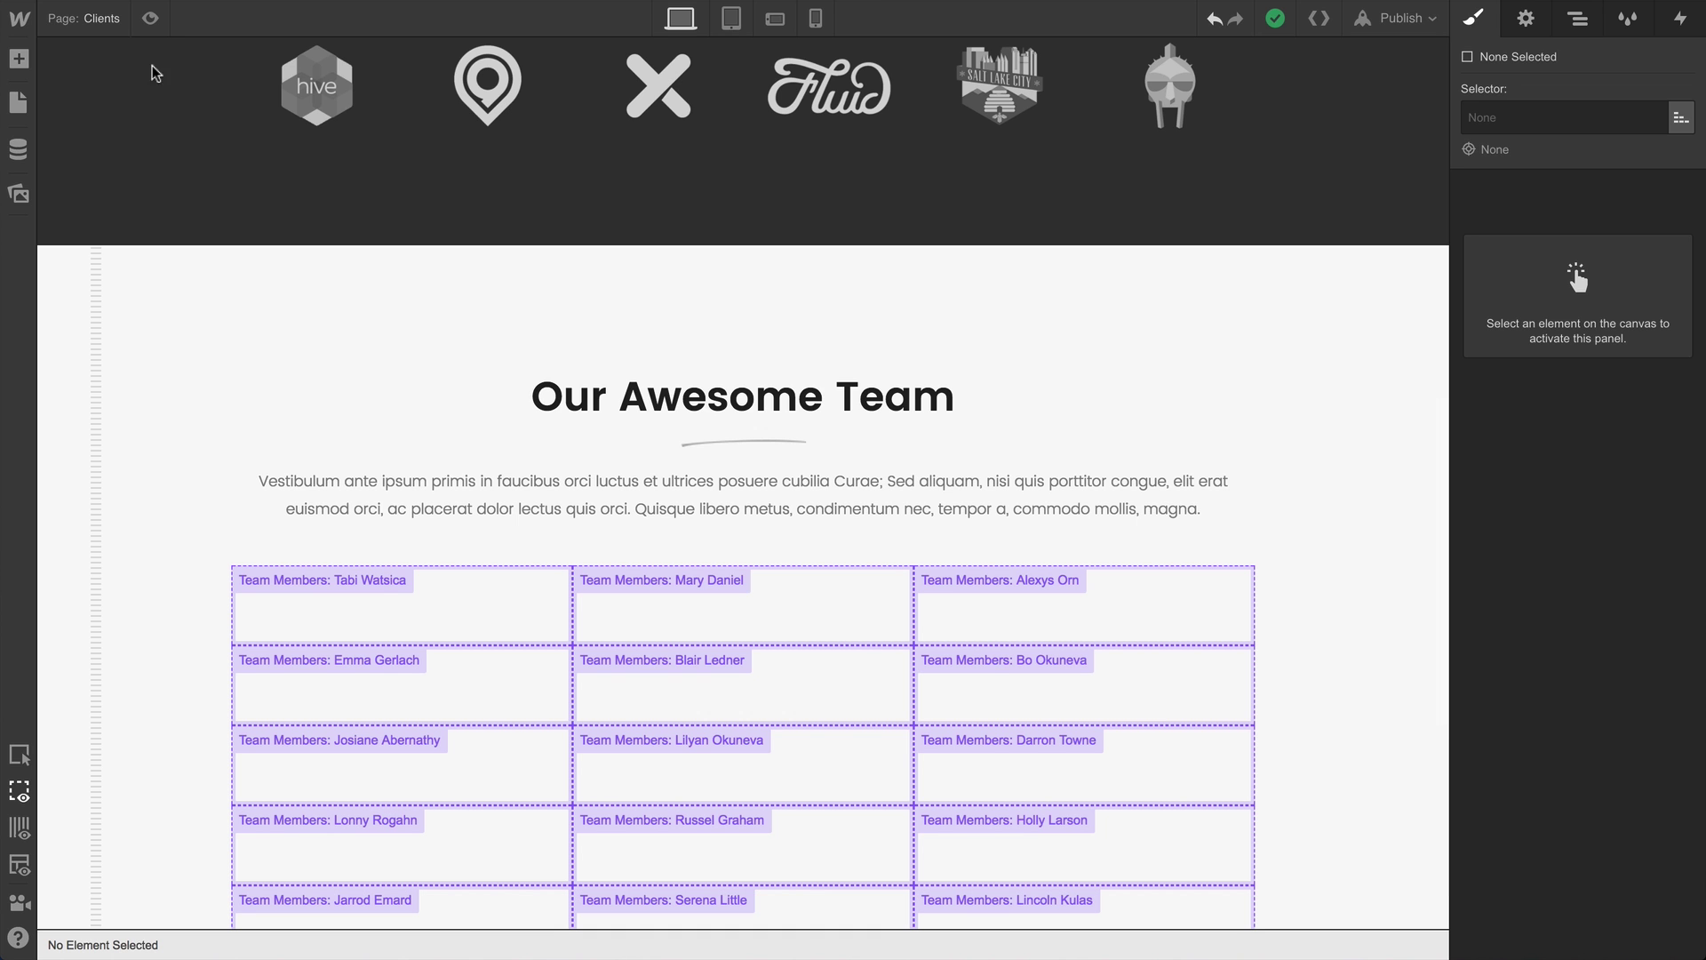
{"action": "scroll", "coordinate": [172, 205], "scroll_direction": "down", "scroll_amount": 3}
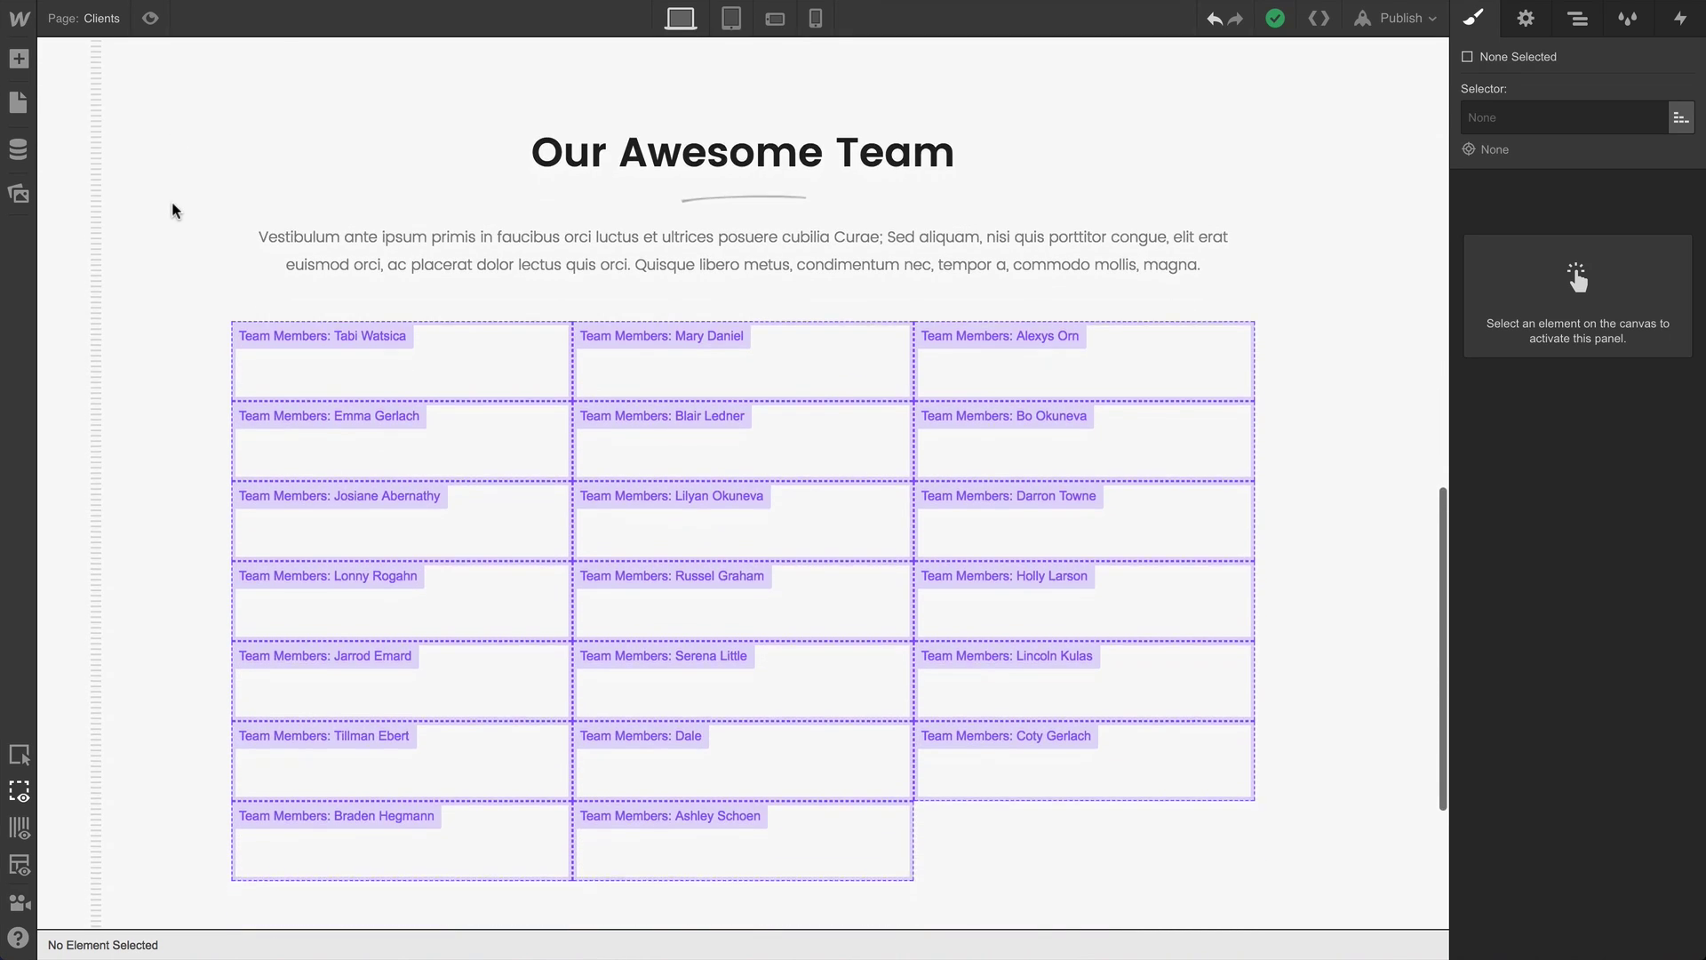
Step: Add an H3 heading to the first team card and fill it from the Name field
{"action": "left_click", "coordinate": [19, 61]}
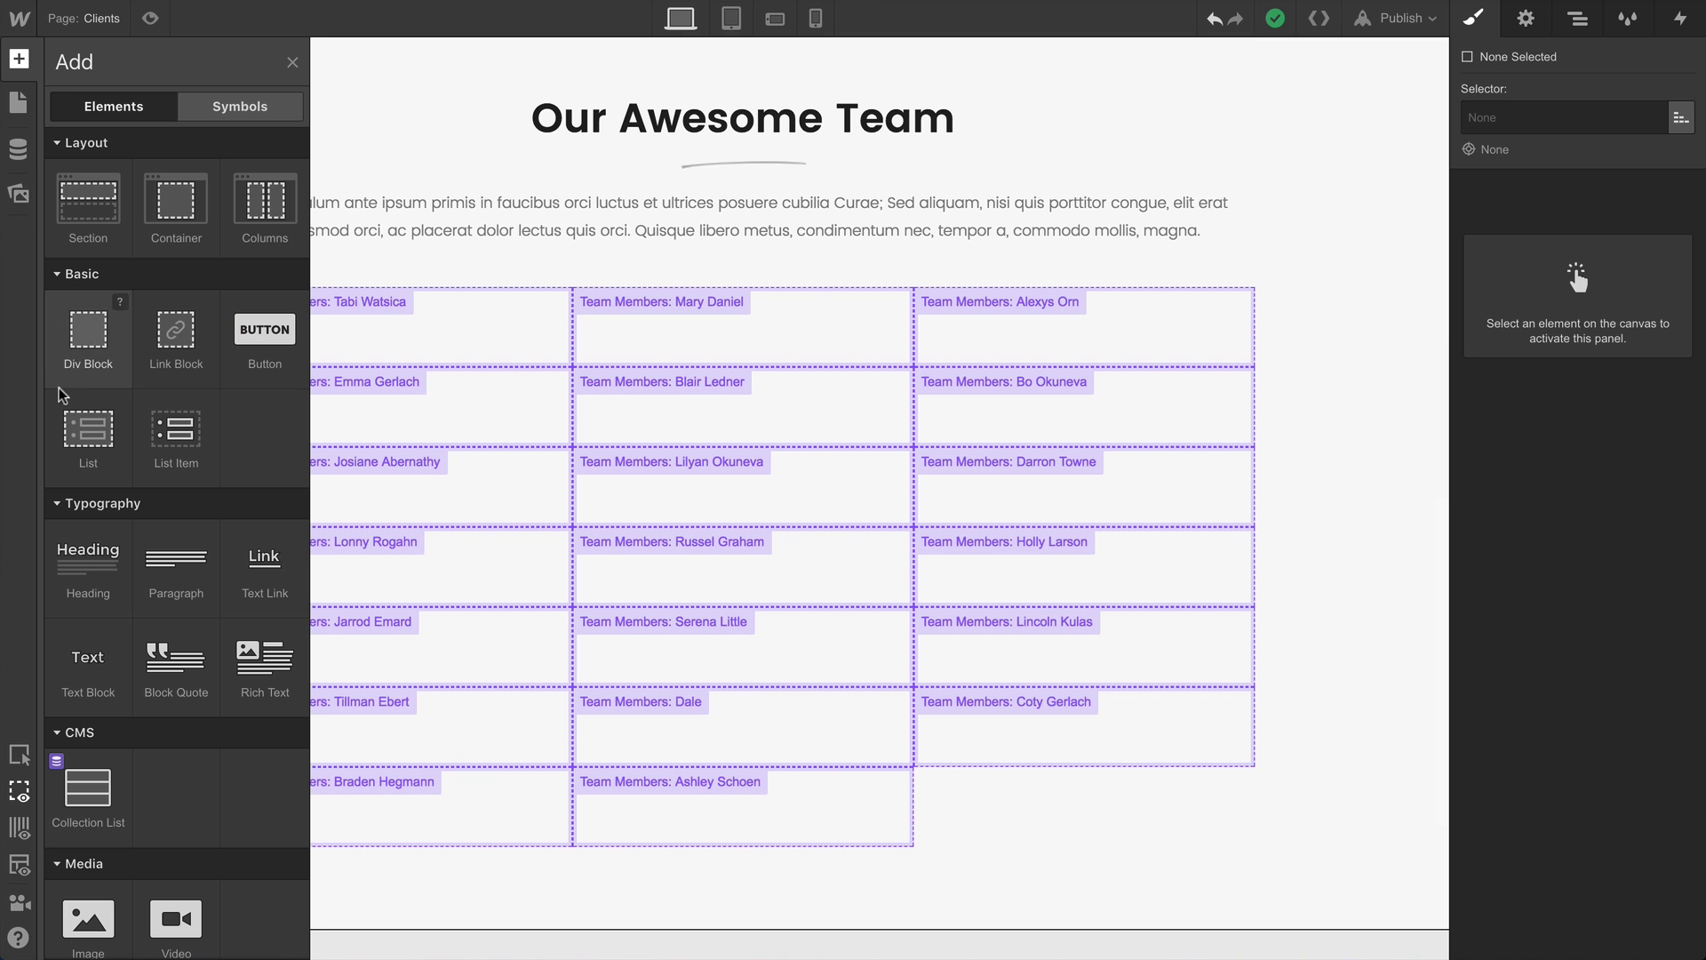
{"action": "left_click_drag", "start_coordinate": [85, 567], "coordinate": [321, 342]}
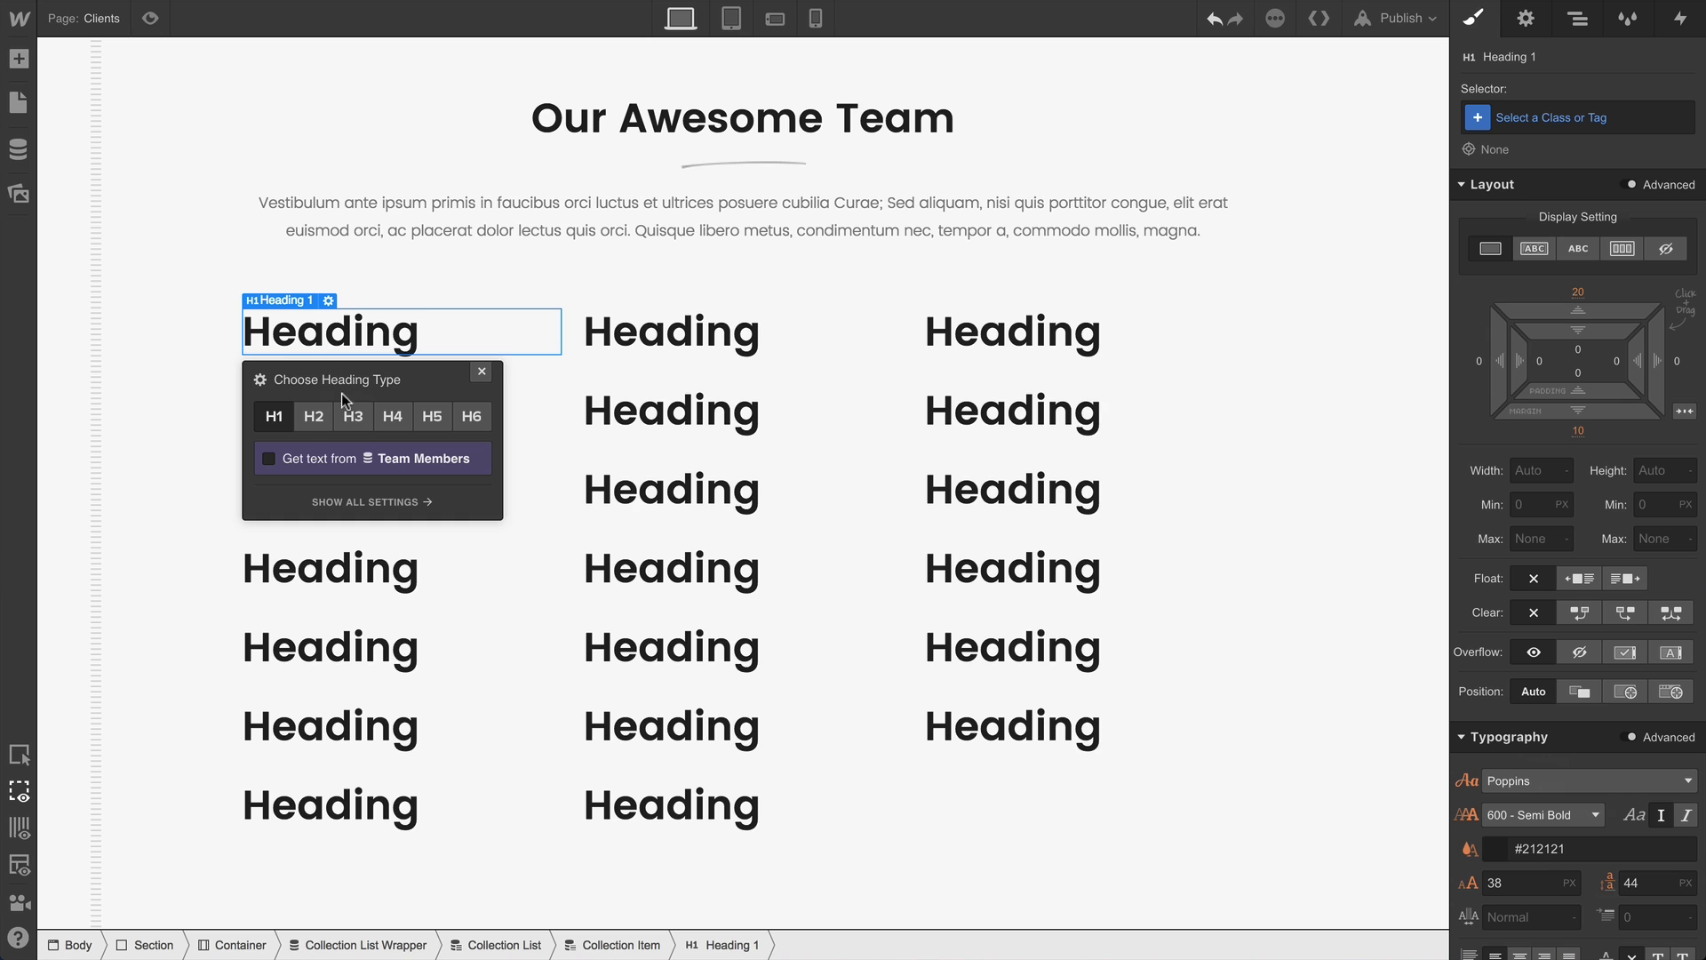
{"action": "left_click", "coordinate": [347, 401]}
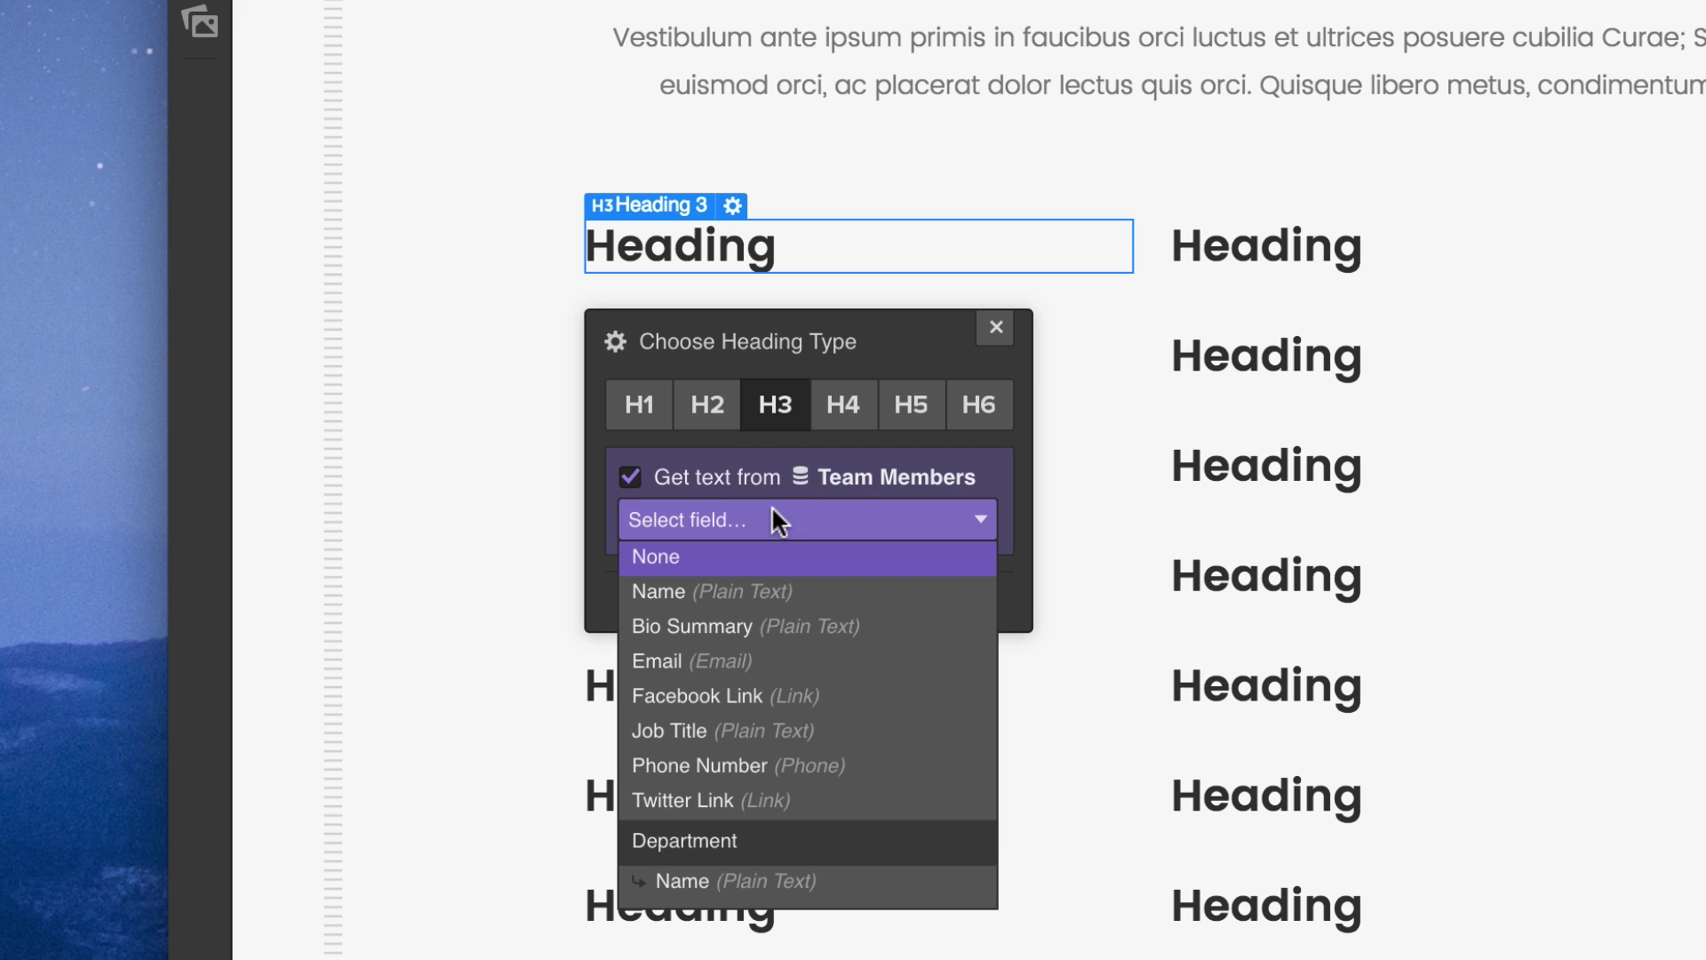
{"action": "left_click", "coordinate": [783, 592]}
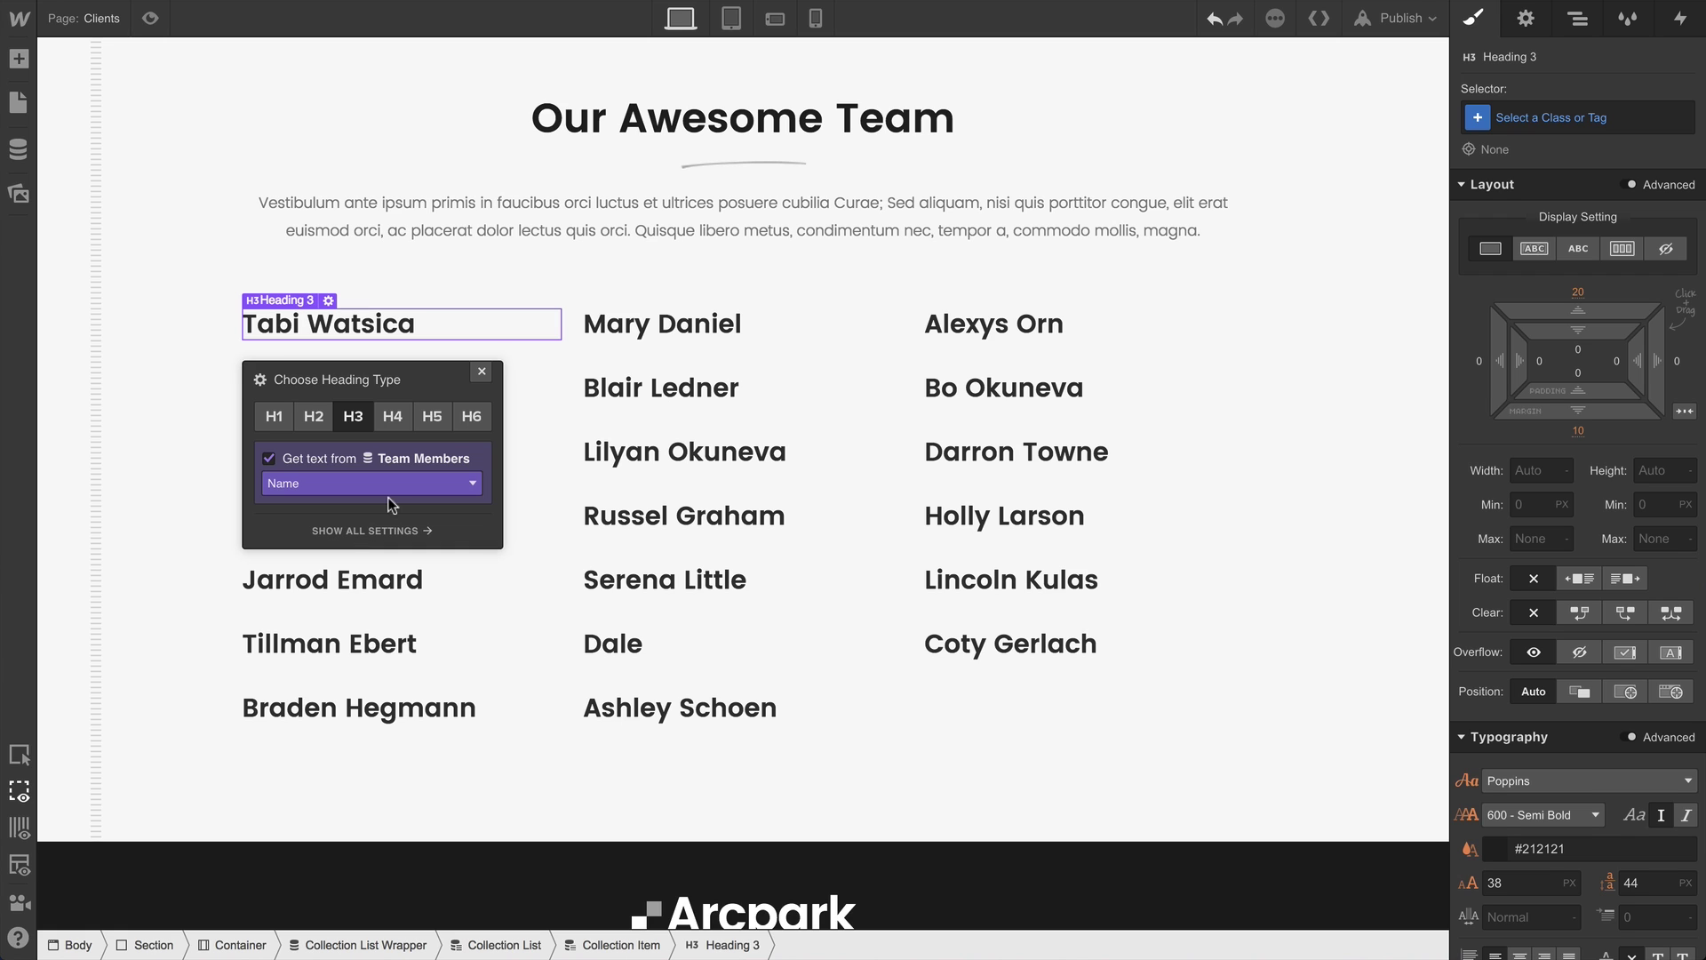
{"action": "left_click", "coordinate": [482, 371]}
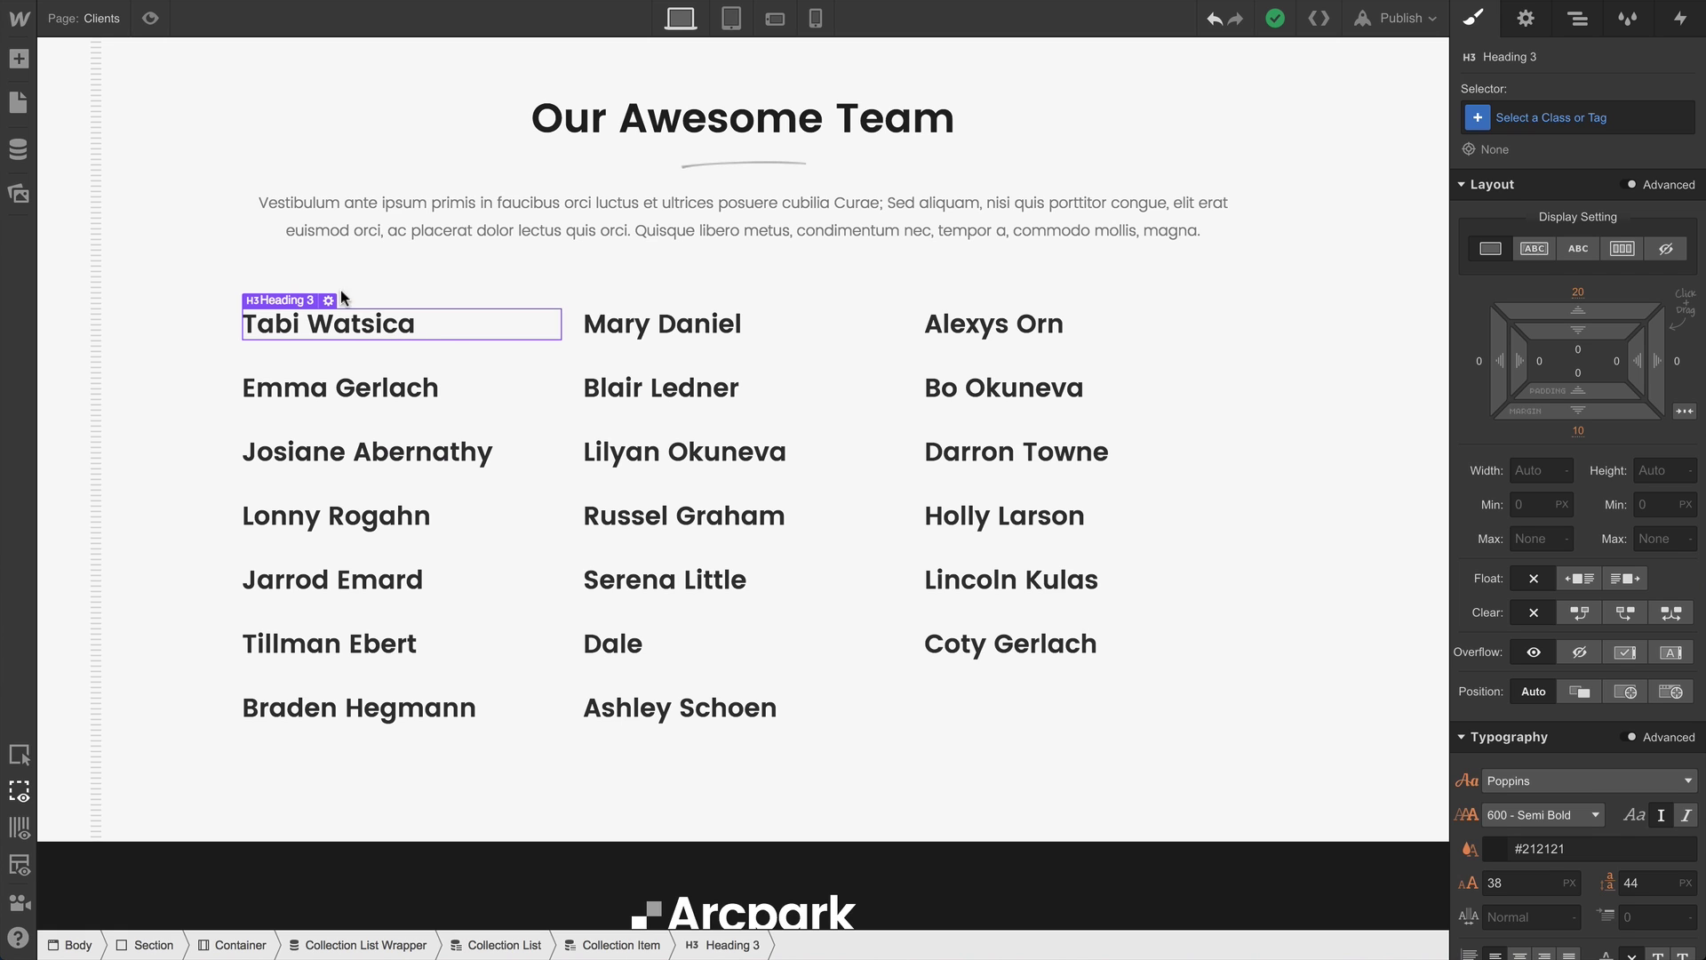
Step: Add an image bound to Profile Picture to the cards and shrink it to about 131 px square
{"action": "left_click", "coordinate": [17, 62]}
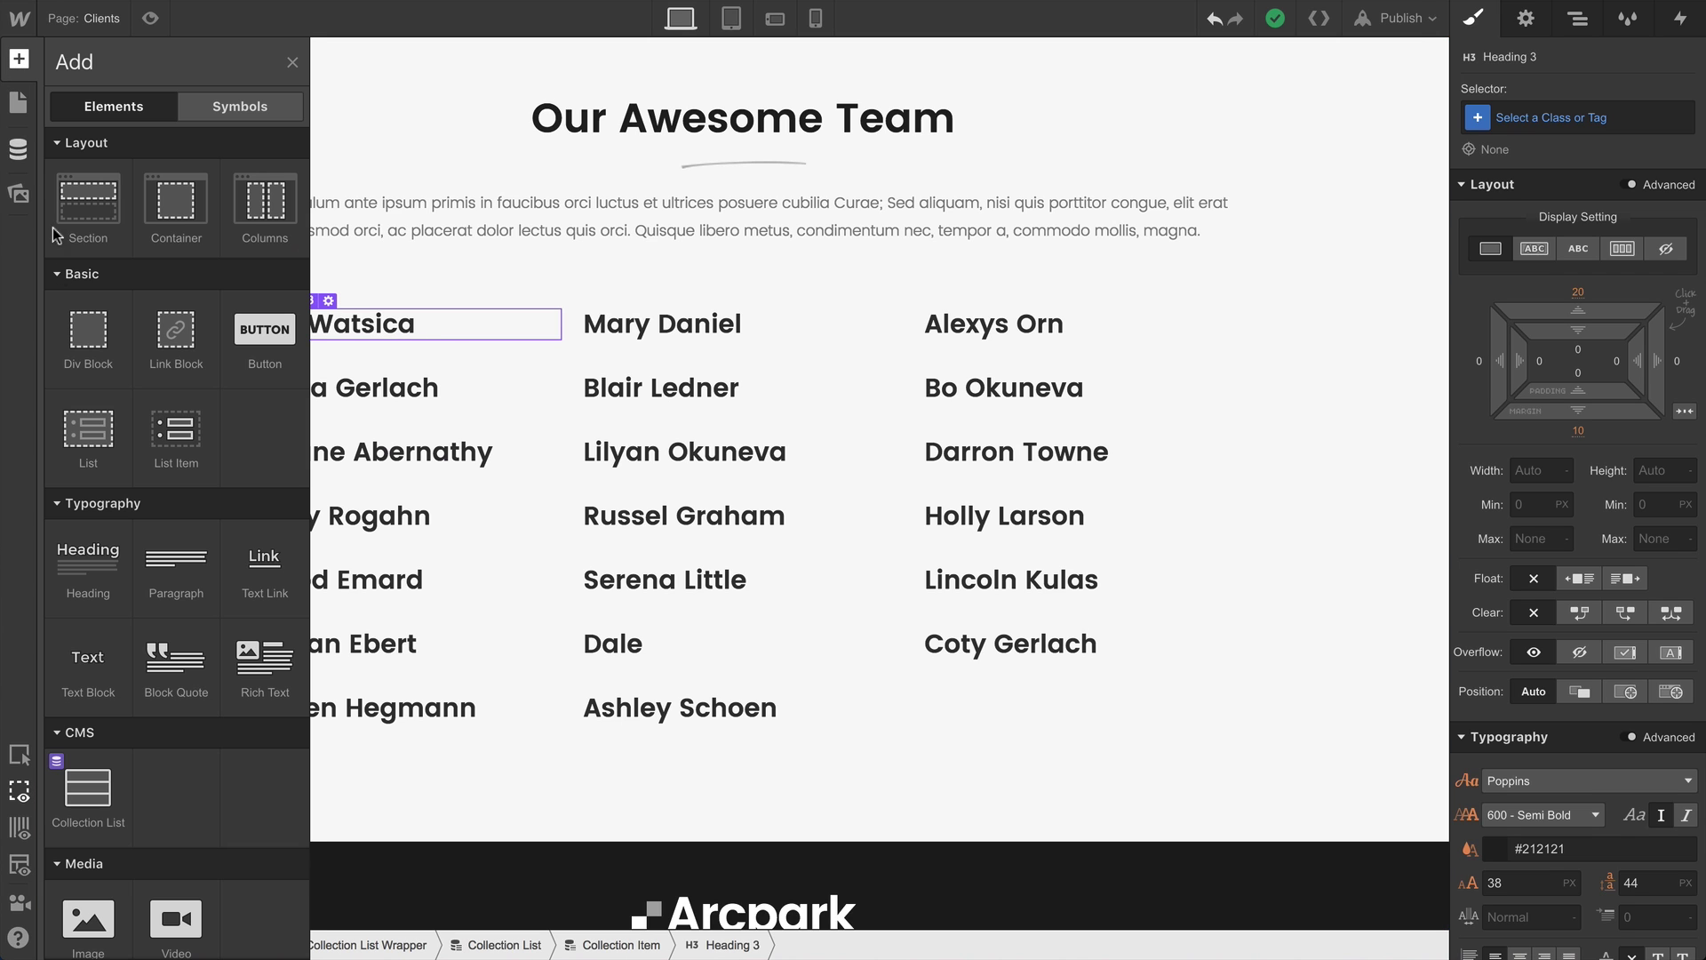
{"action": "left_click_drag", "start_coordinate": [88, 915], "coordinate": [293, 314]}
{"action": "left_click", "coordinate": [268, 539]}
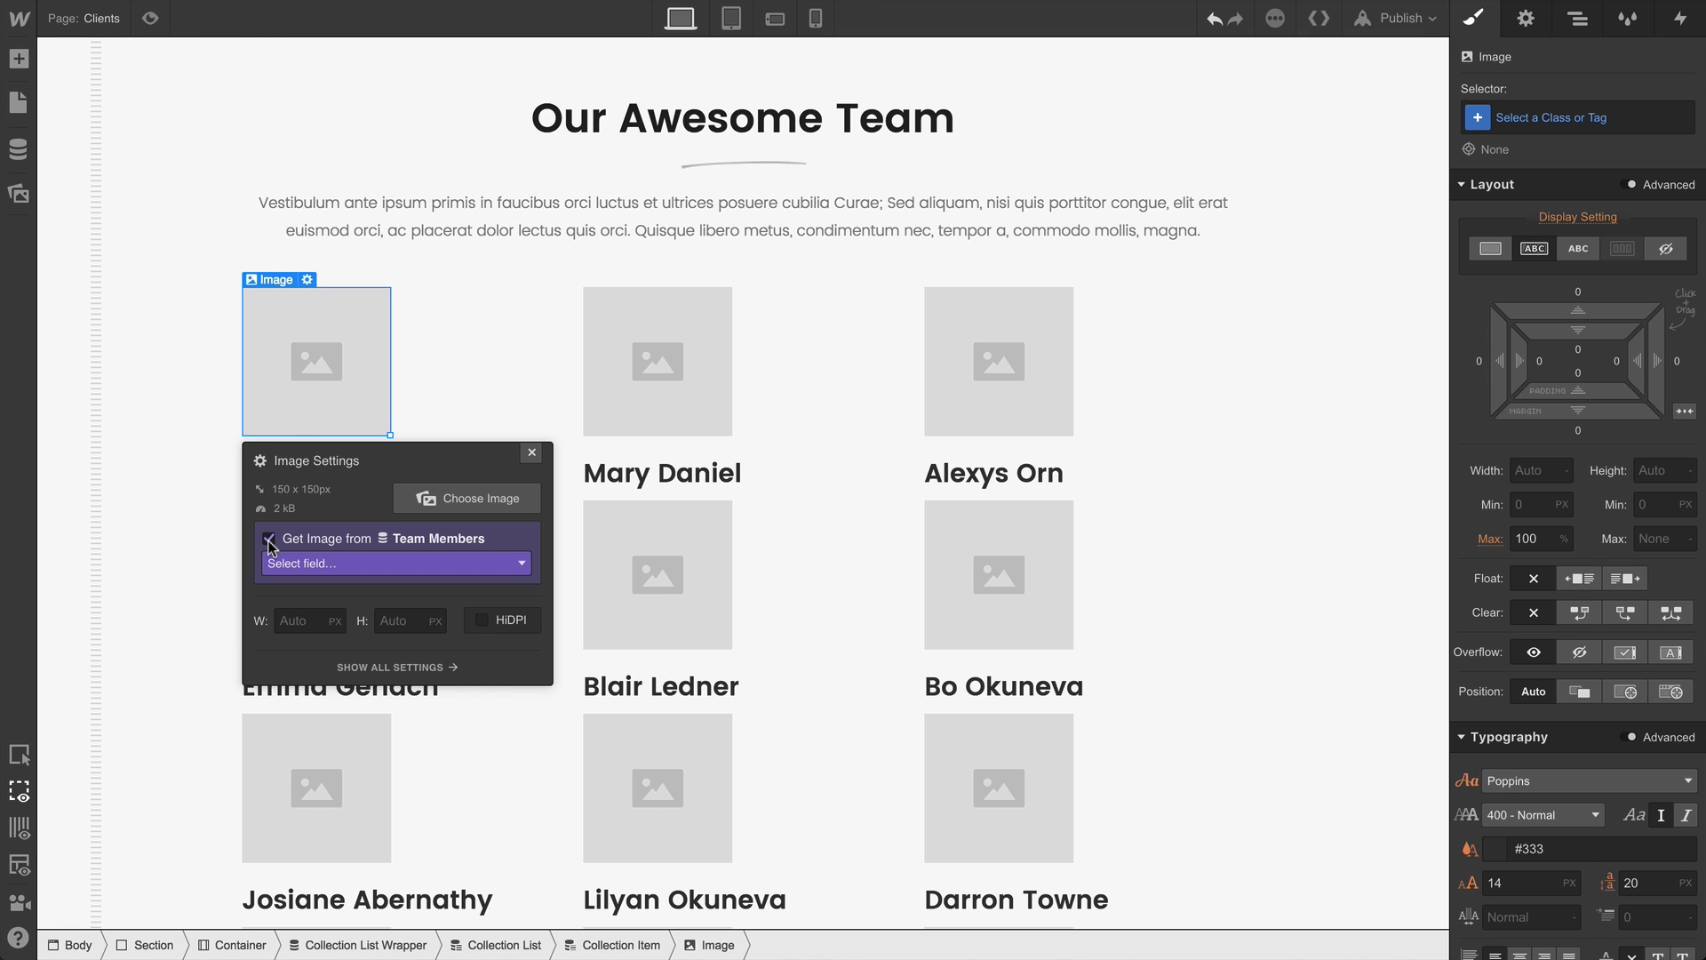
{"action": "left_click", "coordinate": [382, 561]}
{"action": "left_click", "coordinate": [382, 605]}
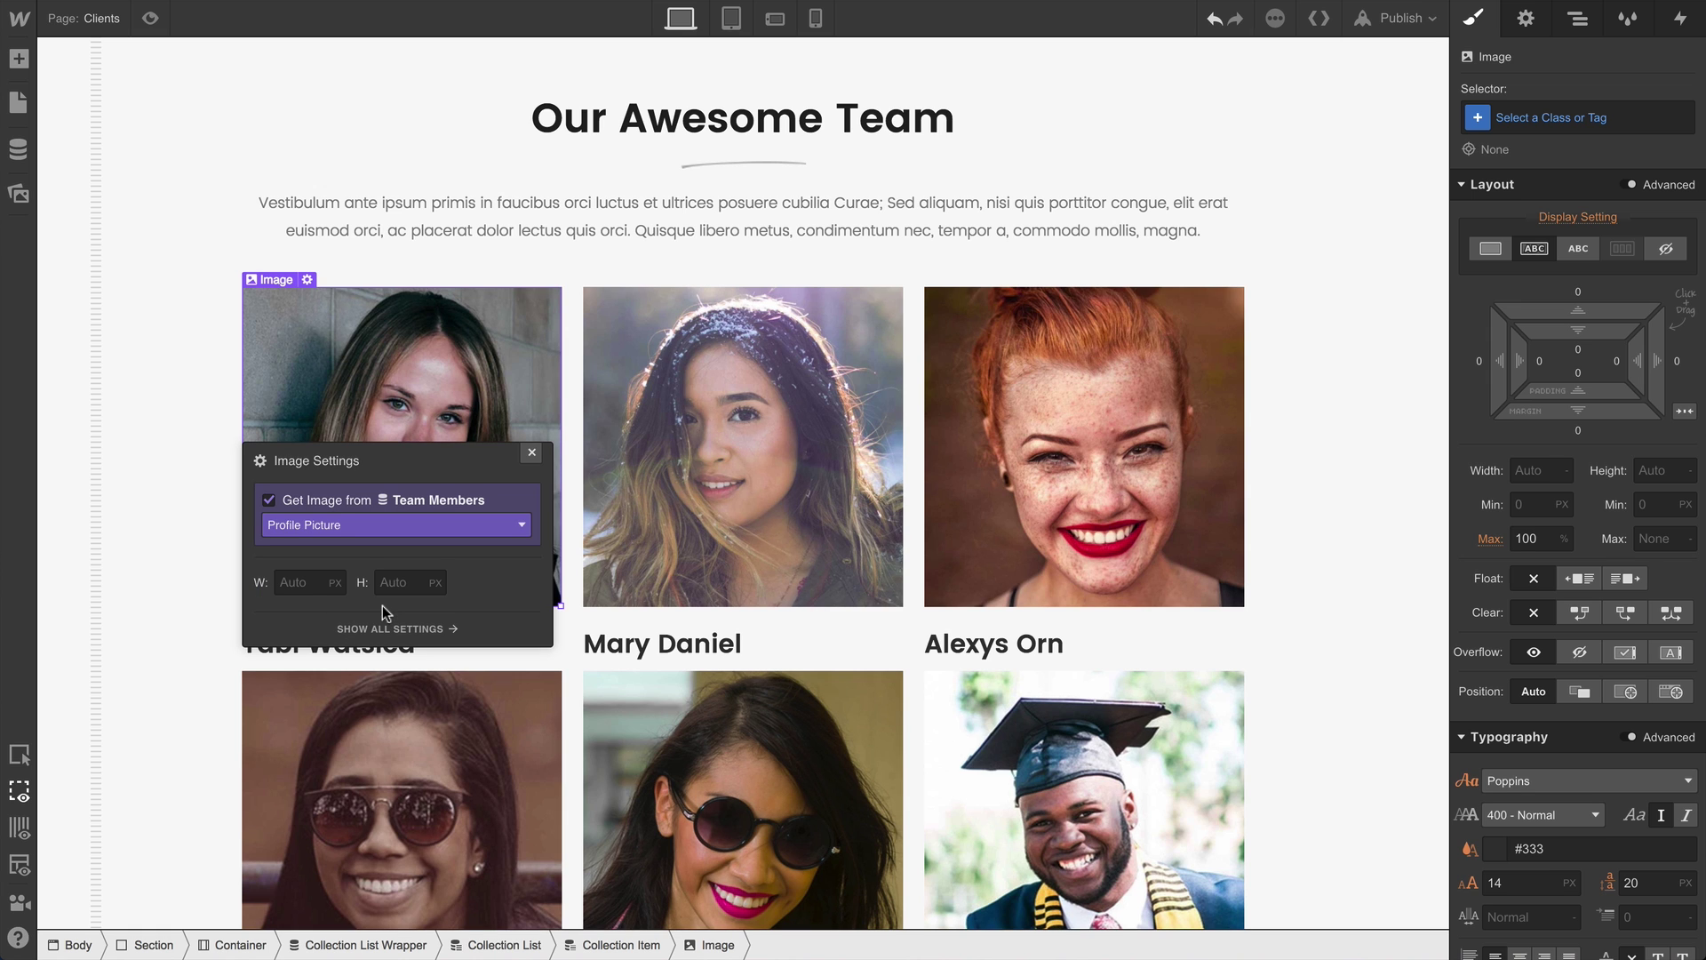
{"action": "left_click", "coordinate": [533, 455]}
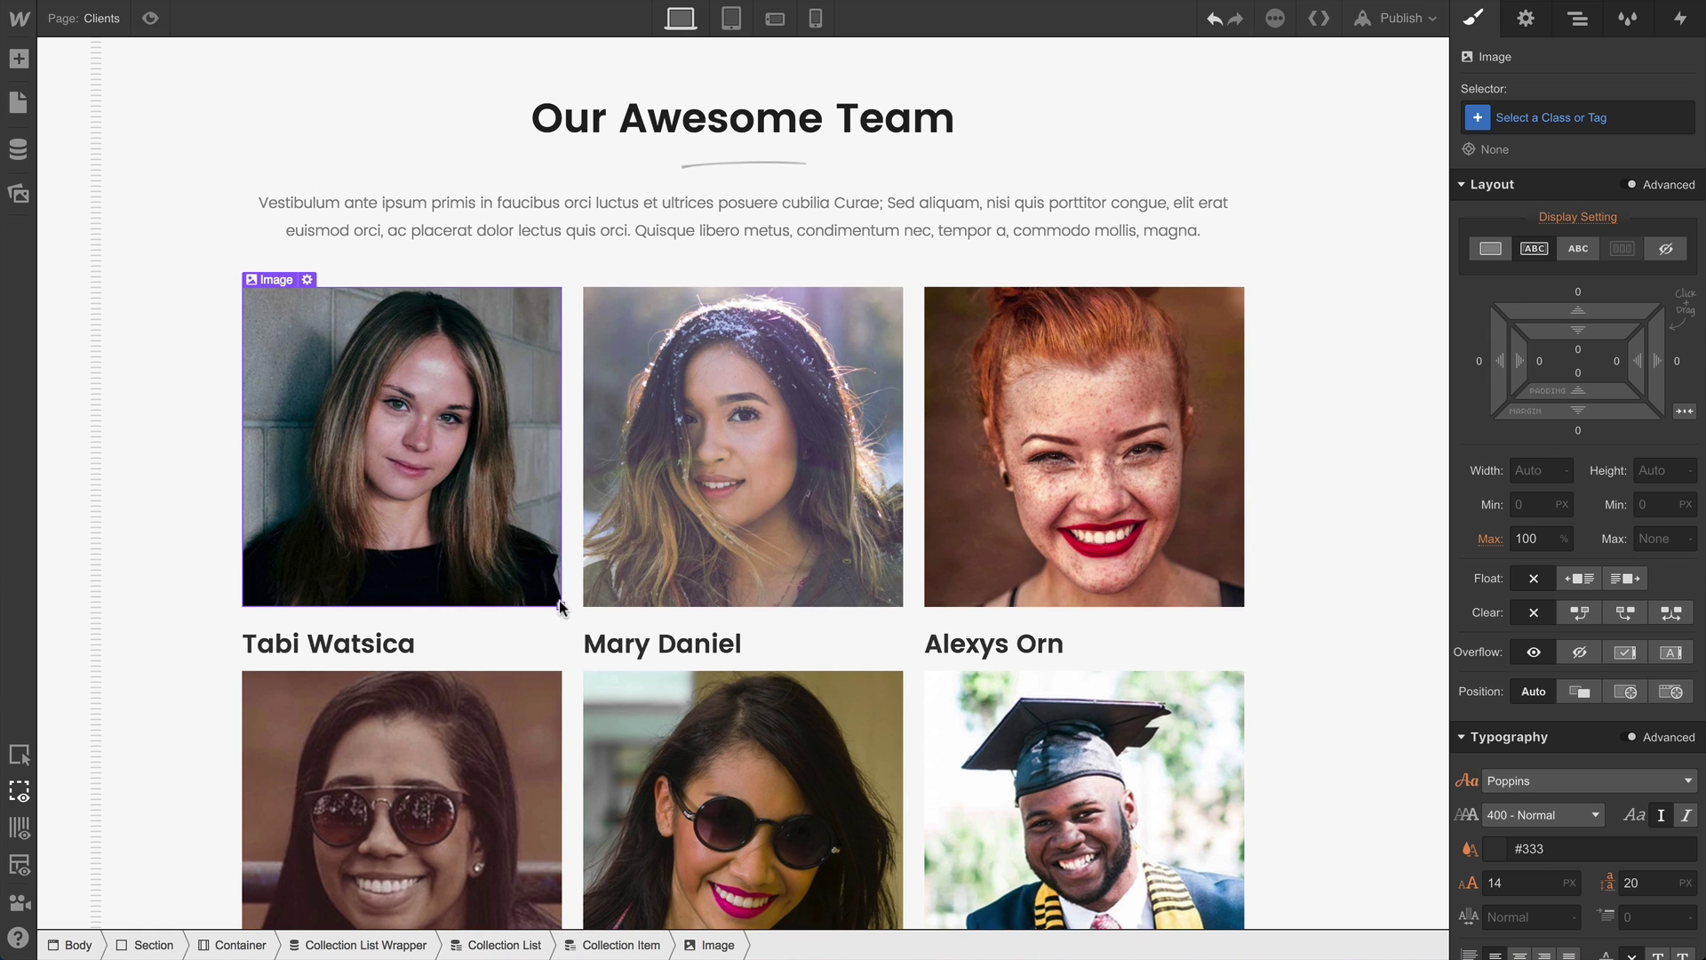
{"action": "left_click_drag", "start_coordinate": [560, 604], "coordinate": [352, 397]}
Step: Add a text block to the cards showing each member's department name
{"action": "left_click", "coordinate": [19, 61]}
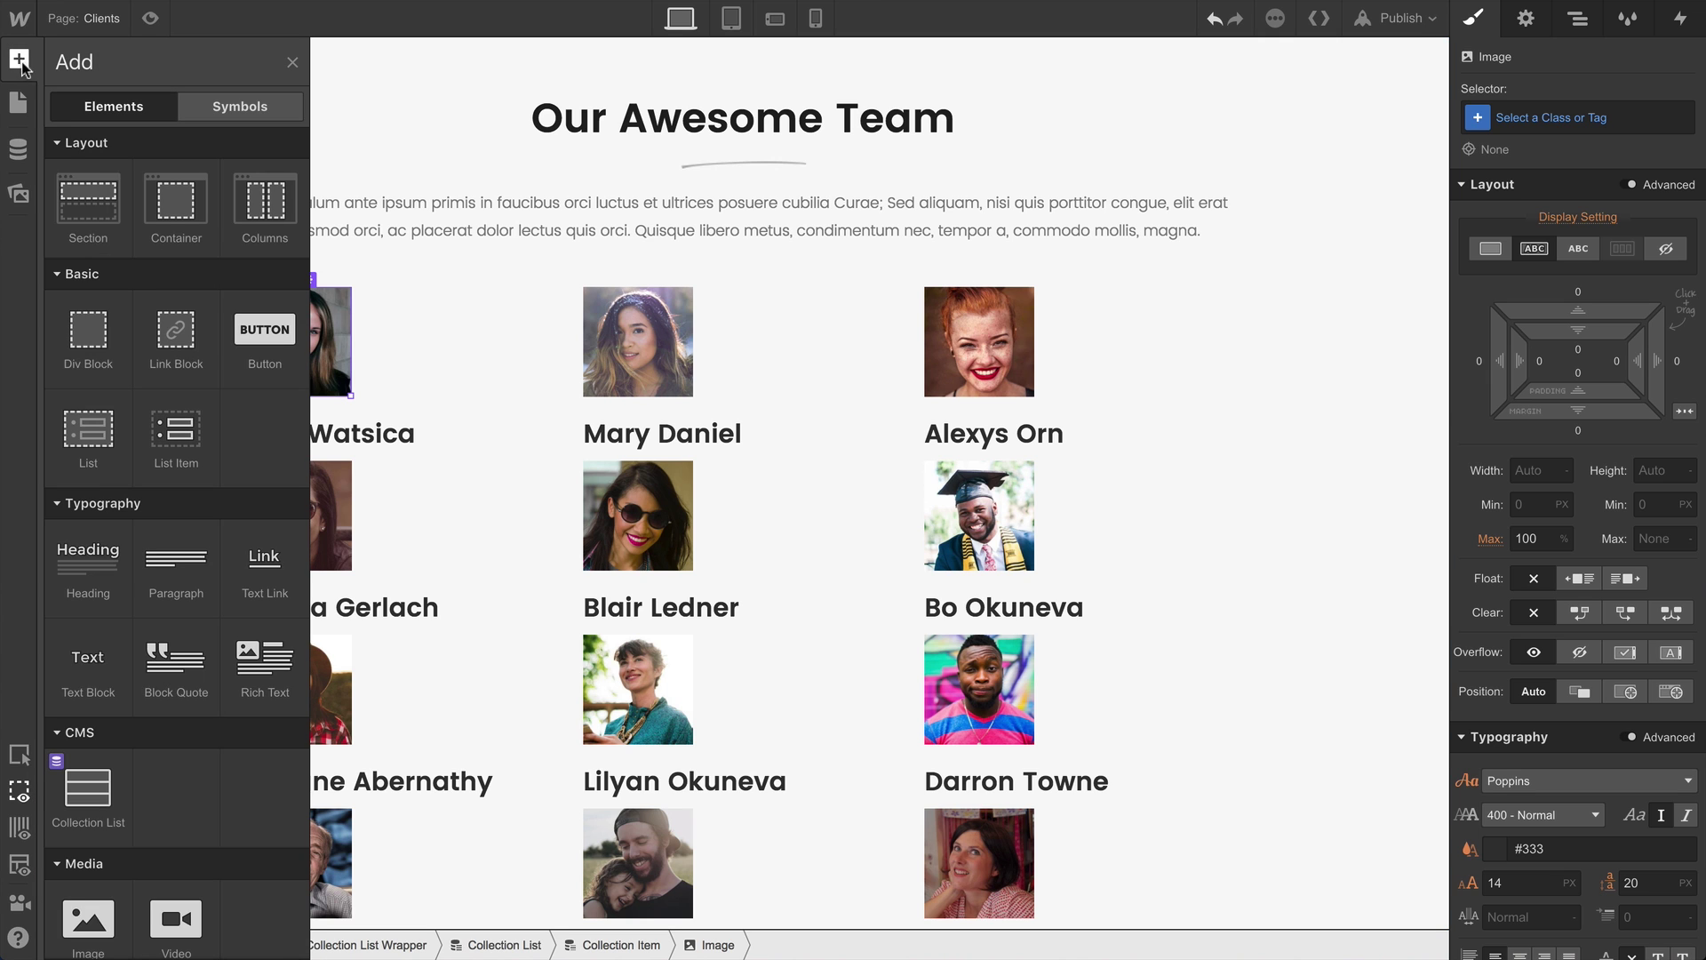
{"action": "left_click_drag", "start_coordinate": [109, 672], "coordinate": [271, 449]}
{"action": "left_click", "coordinate": [288, 541]}
{"action": "left_click", "coordinate": [300, 569]}
{"action": "left_click", "coordinate": [343, 778]}
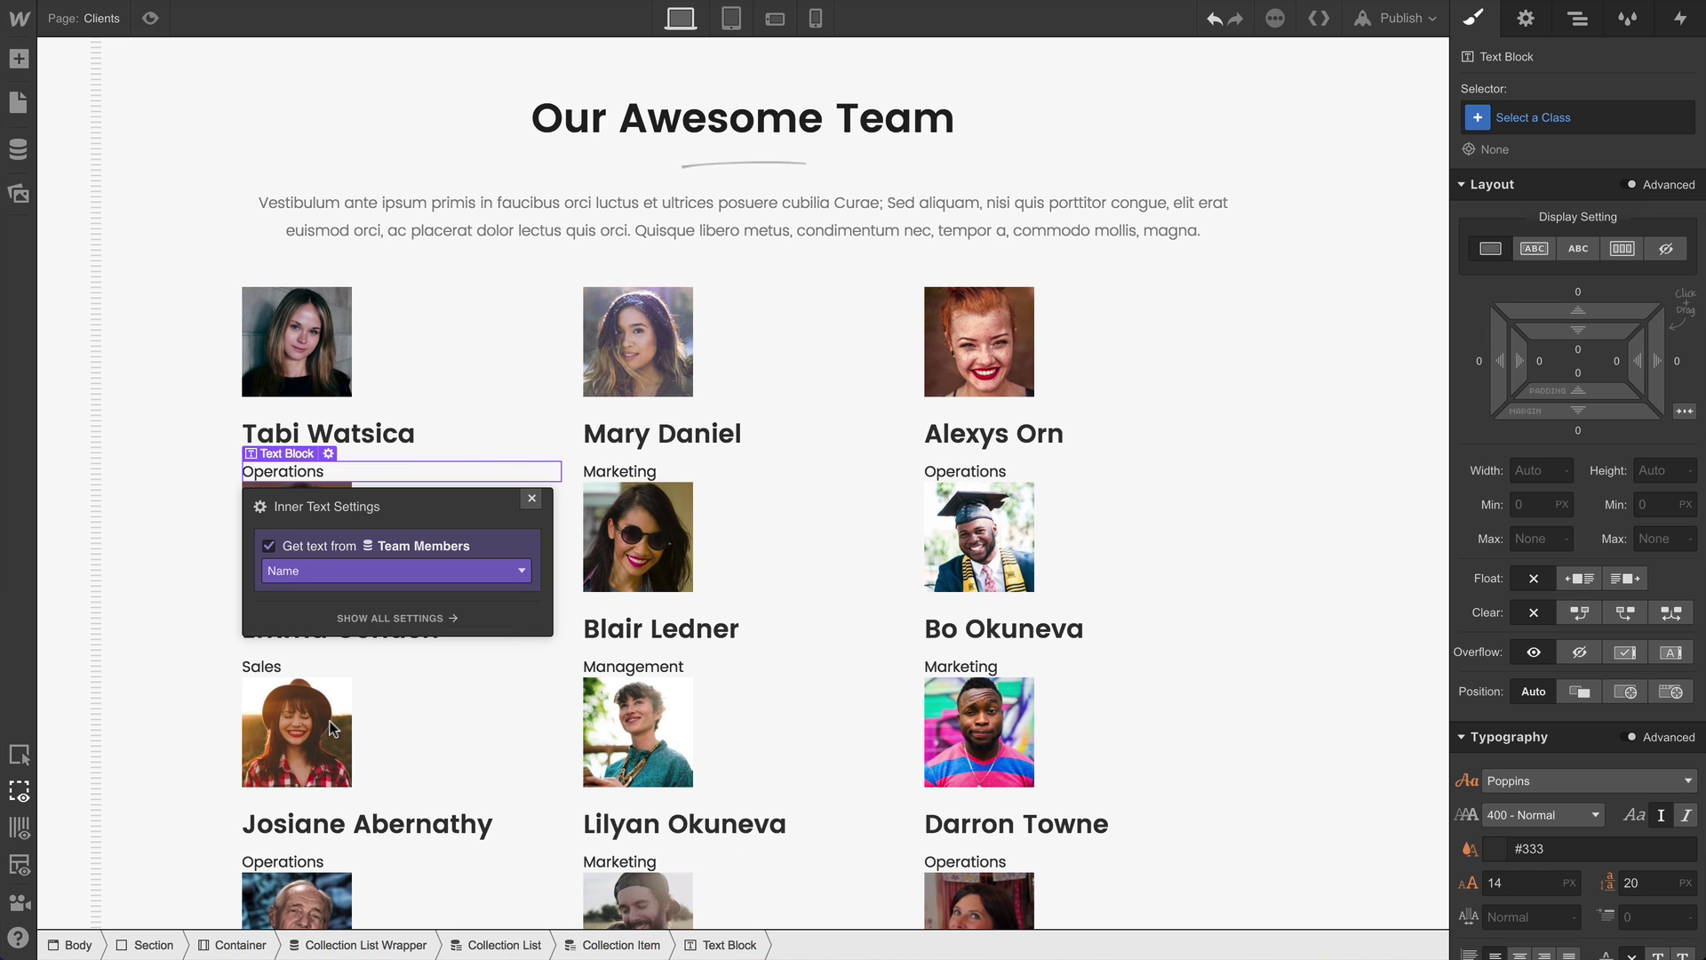
Step: Add a paragraph bound to Bio Summary and give it a new Bio Text class
{"action": "left_click", "coordinate": [21, 62]}
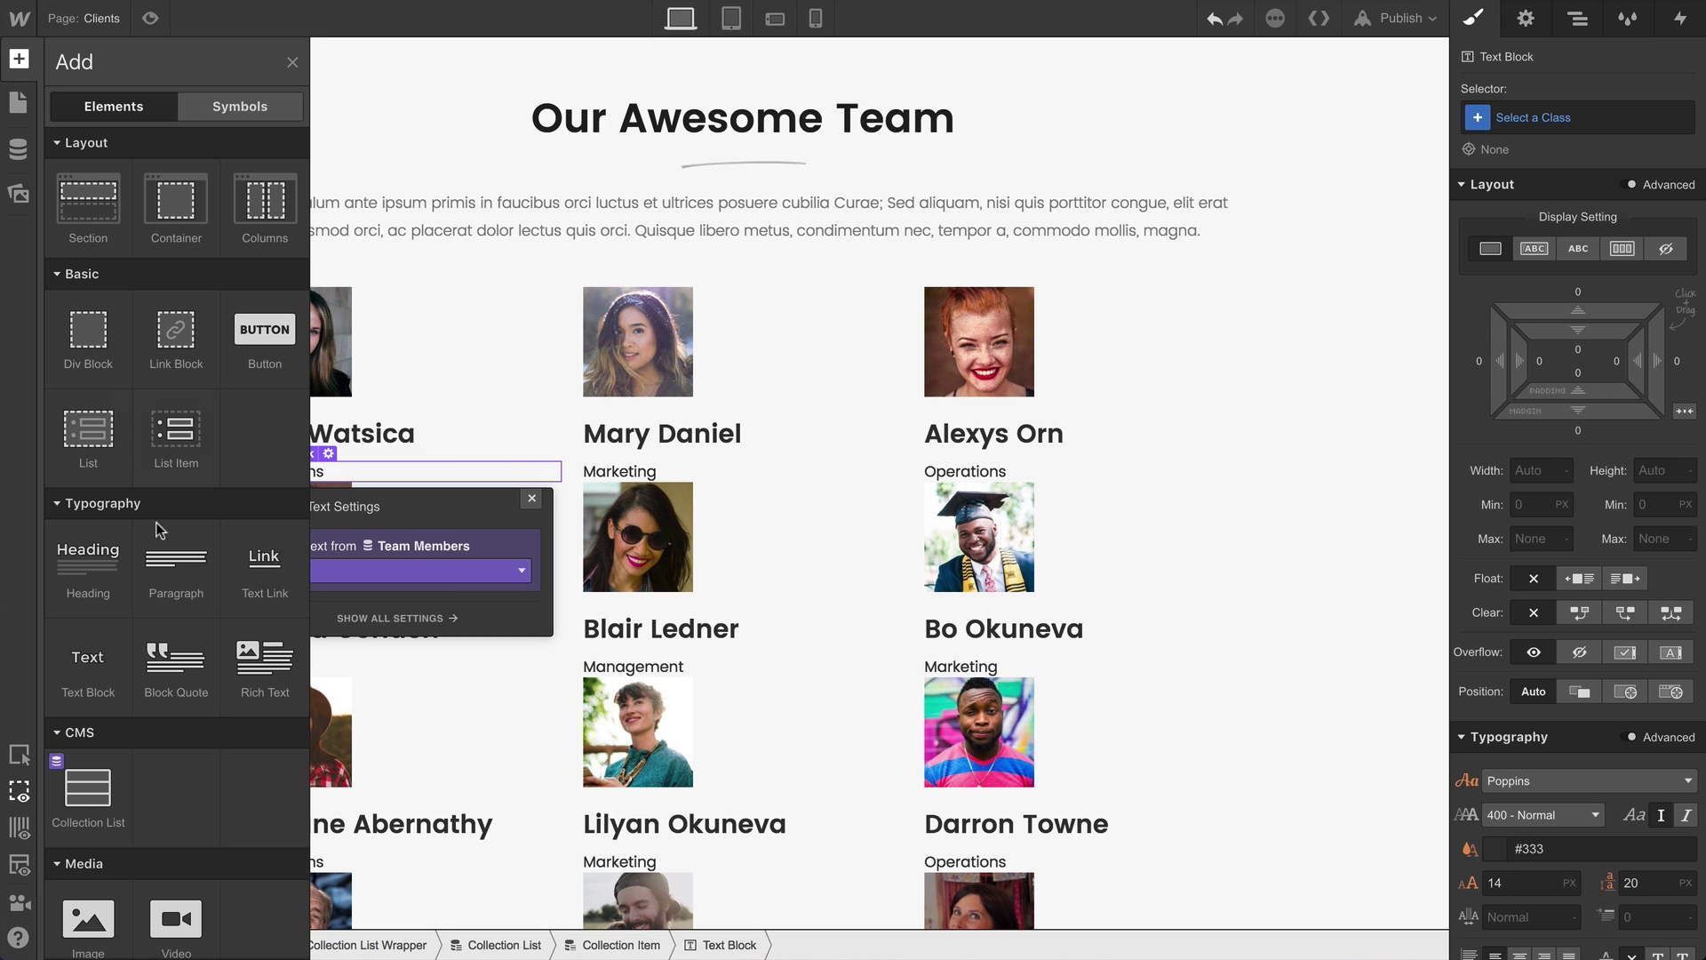
{"action": "left_click_drag", "start_coordinate": [188, 547], "coordinate": [283, 480]}
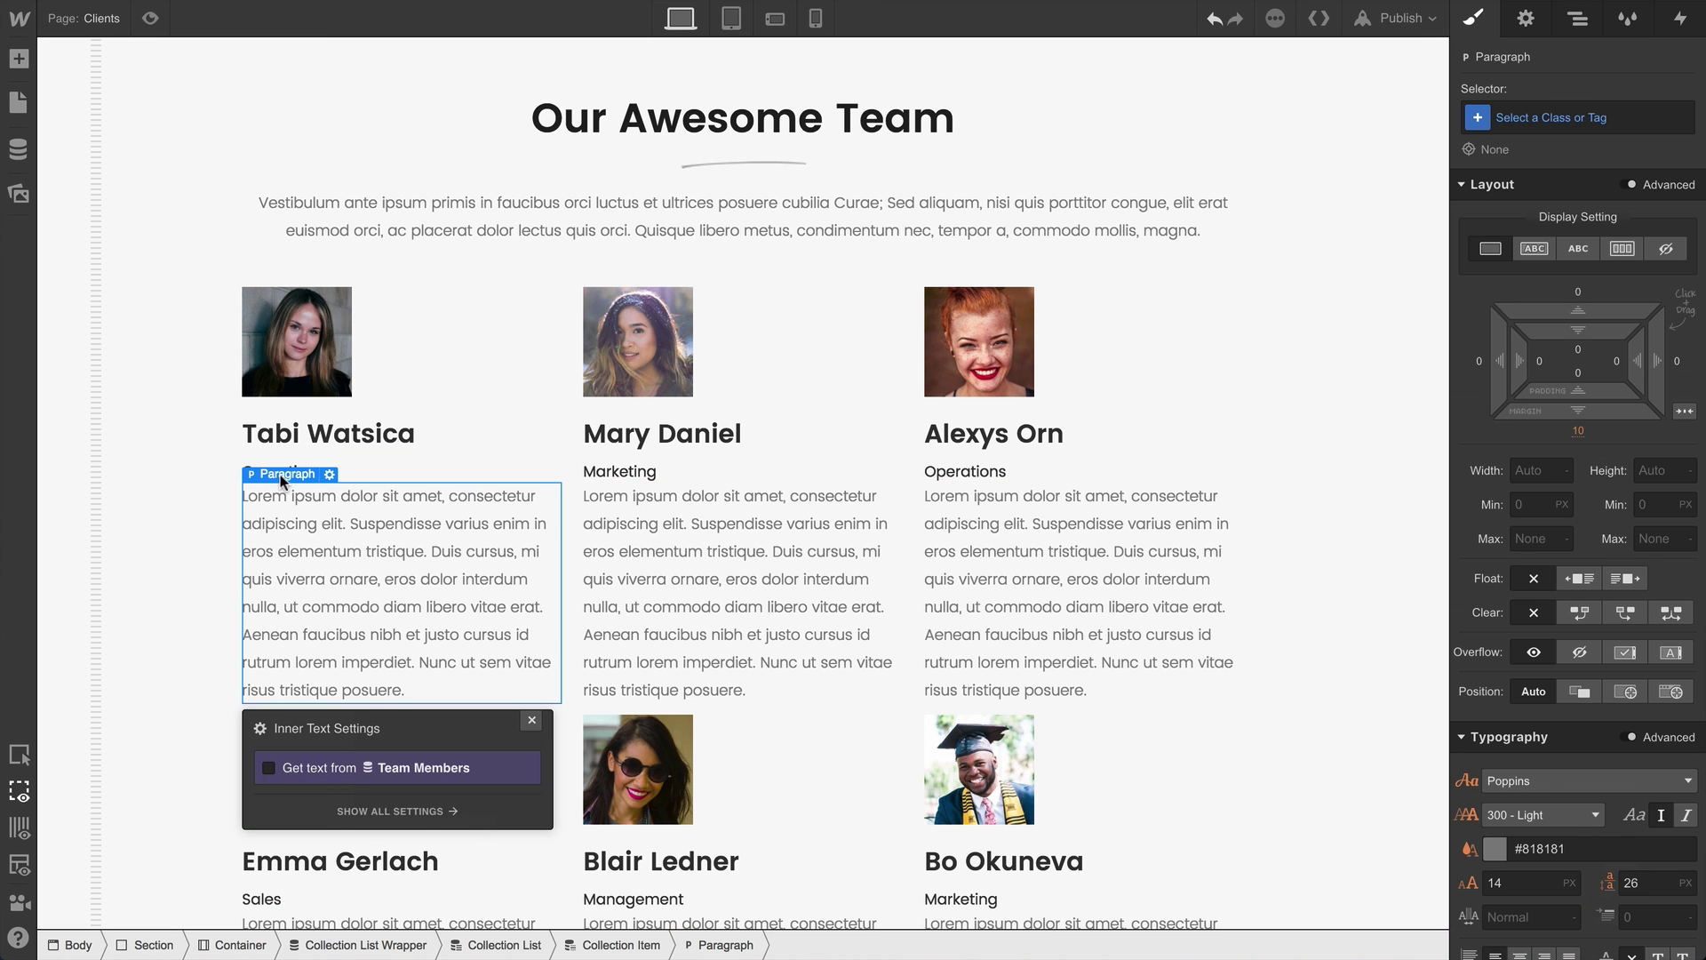
{"action": "left_click", "coordinate": [307, 764]}
{"action": "left_click", "coordinate": [311, 786]}
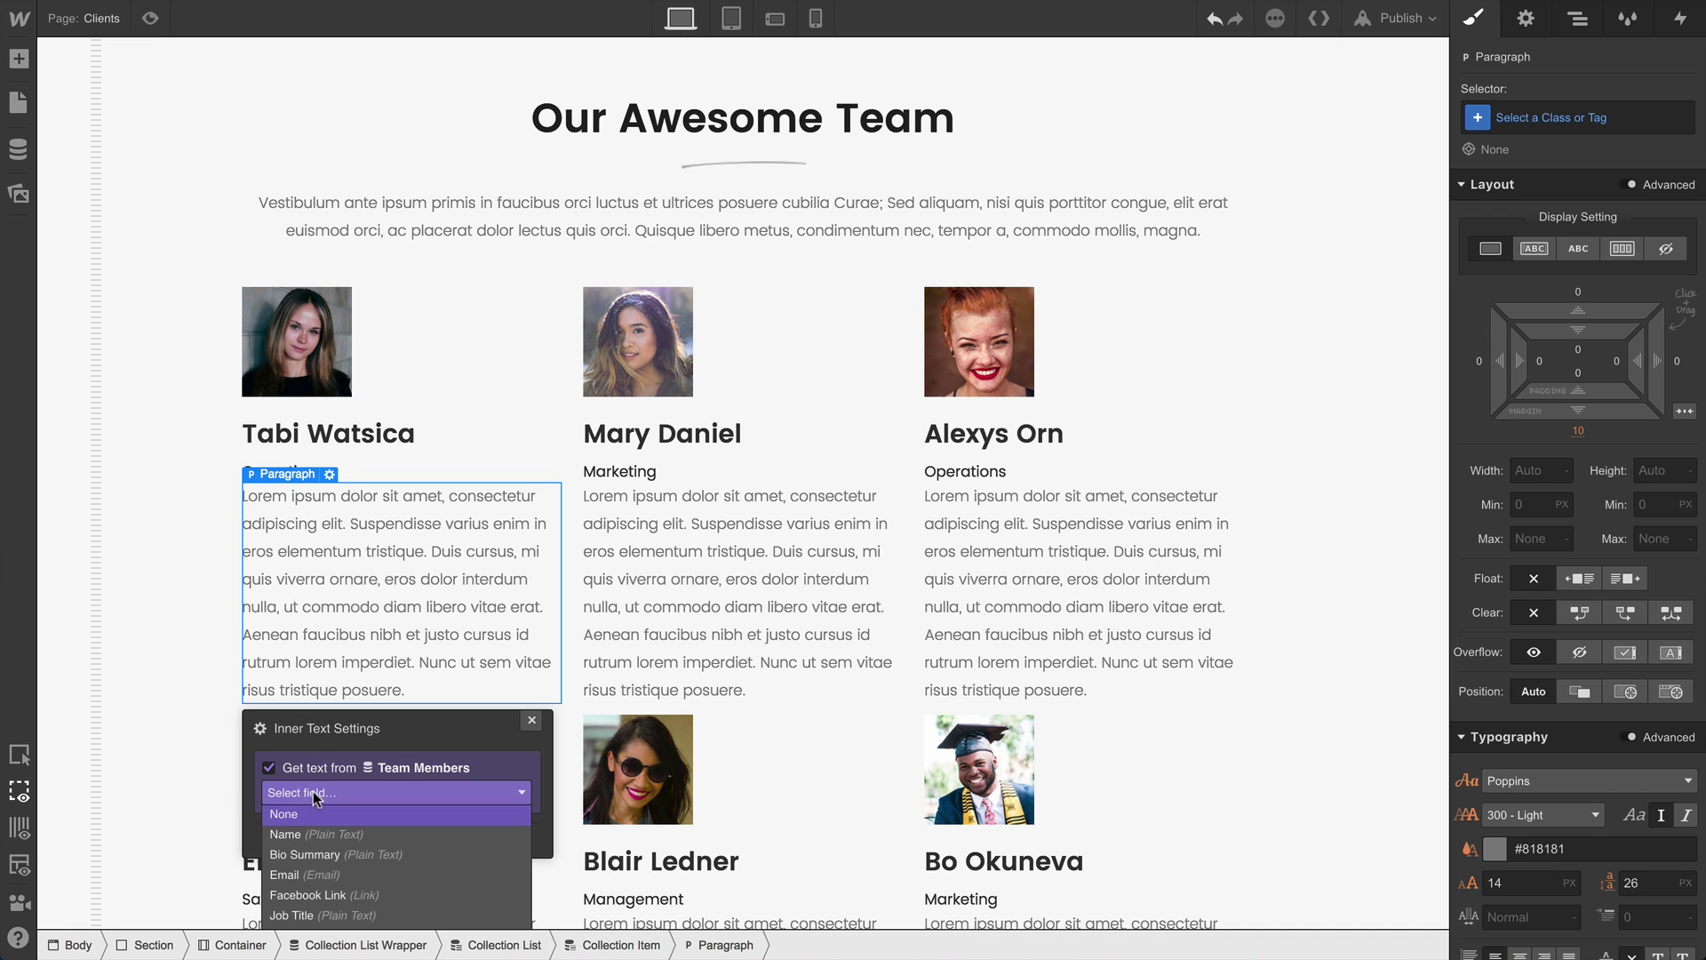
{"action": "left_click", "coordinate": [338, 851]}
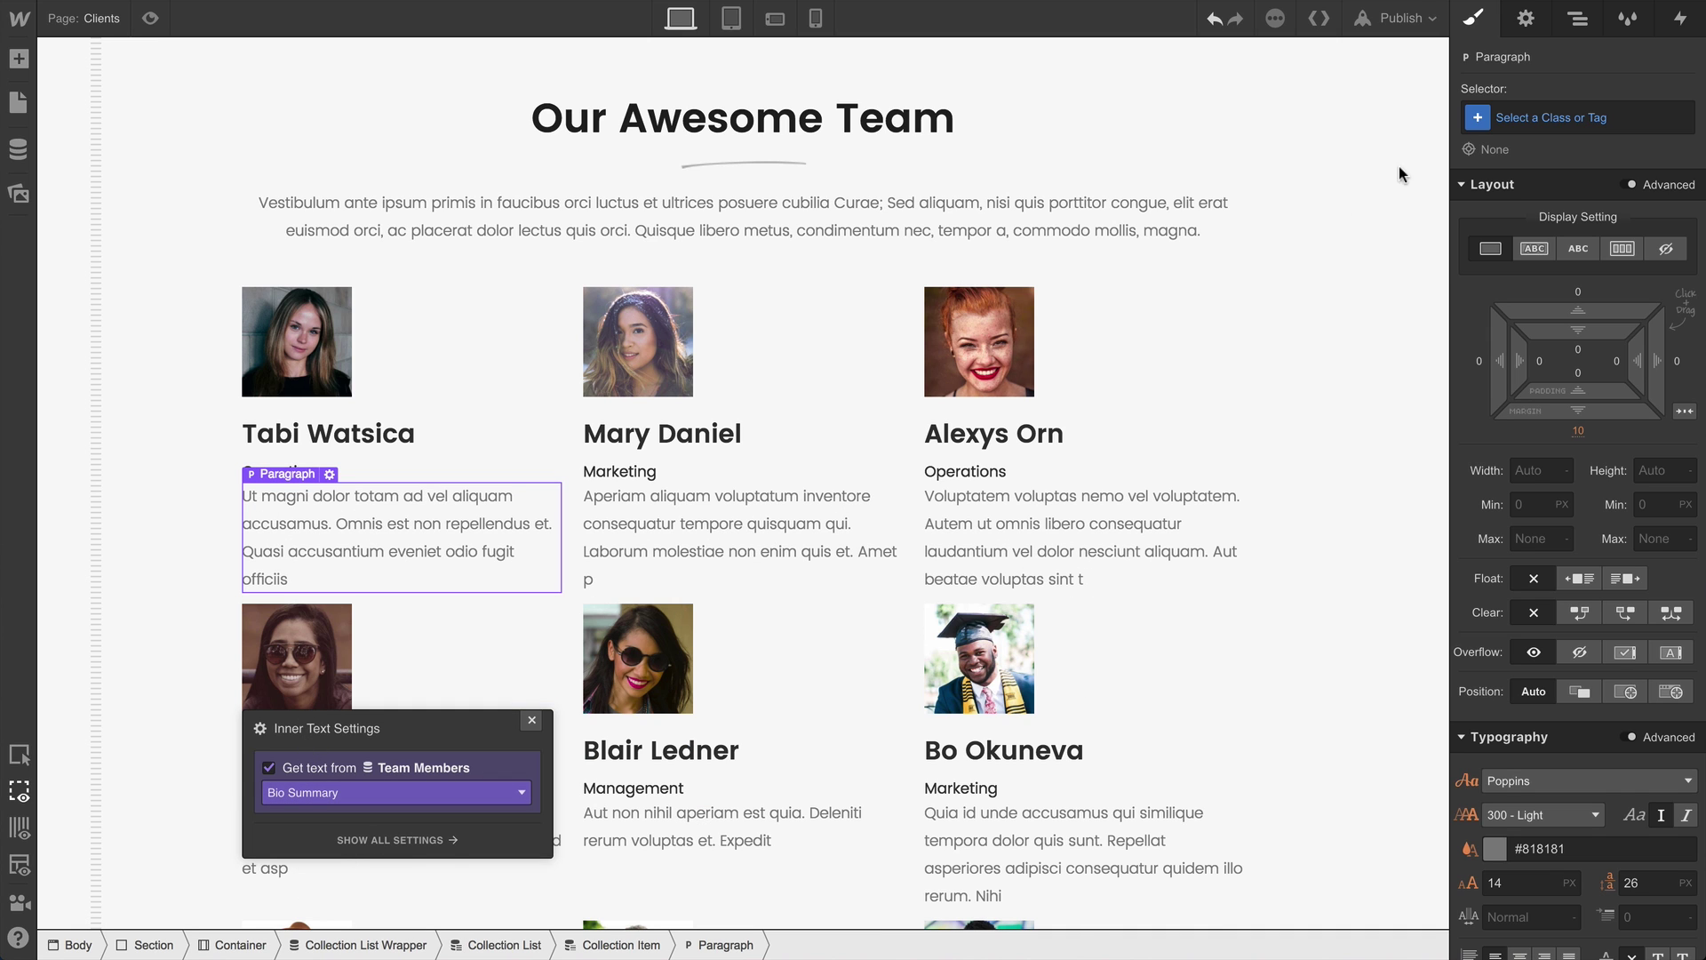
{"action": "left_click", "coordinate": [1535, 115]}
{"action": "type", "text": "bio te"}
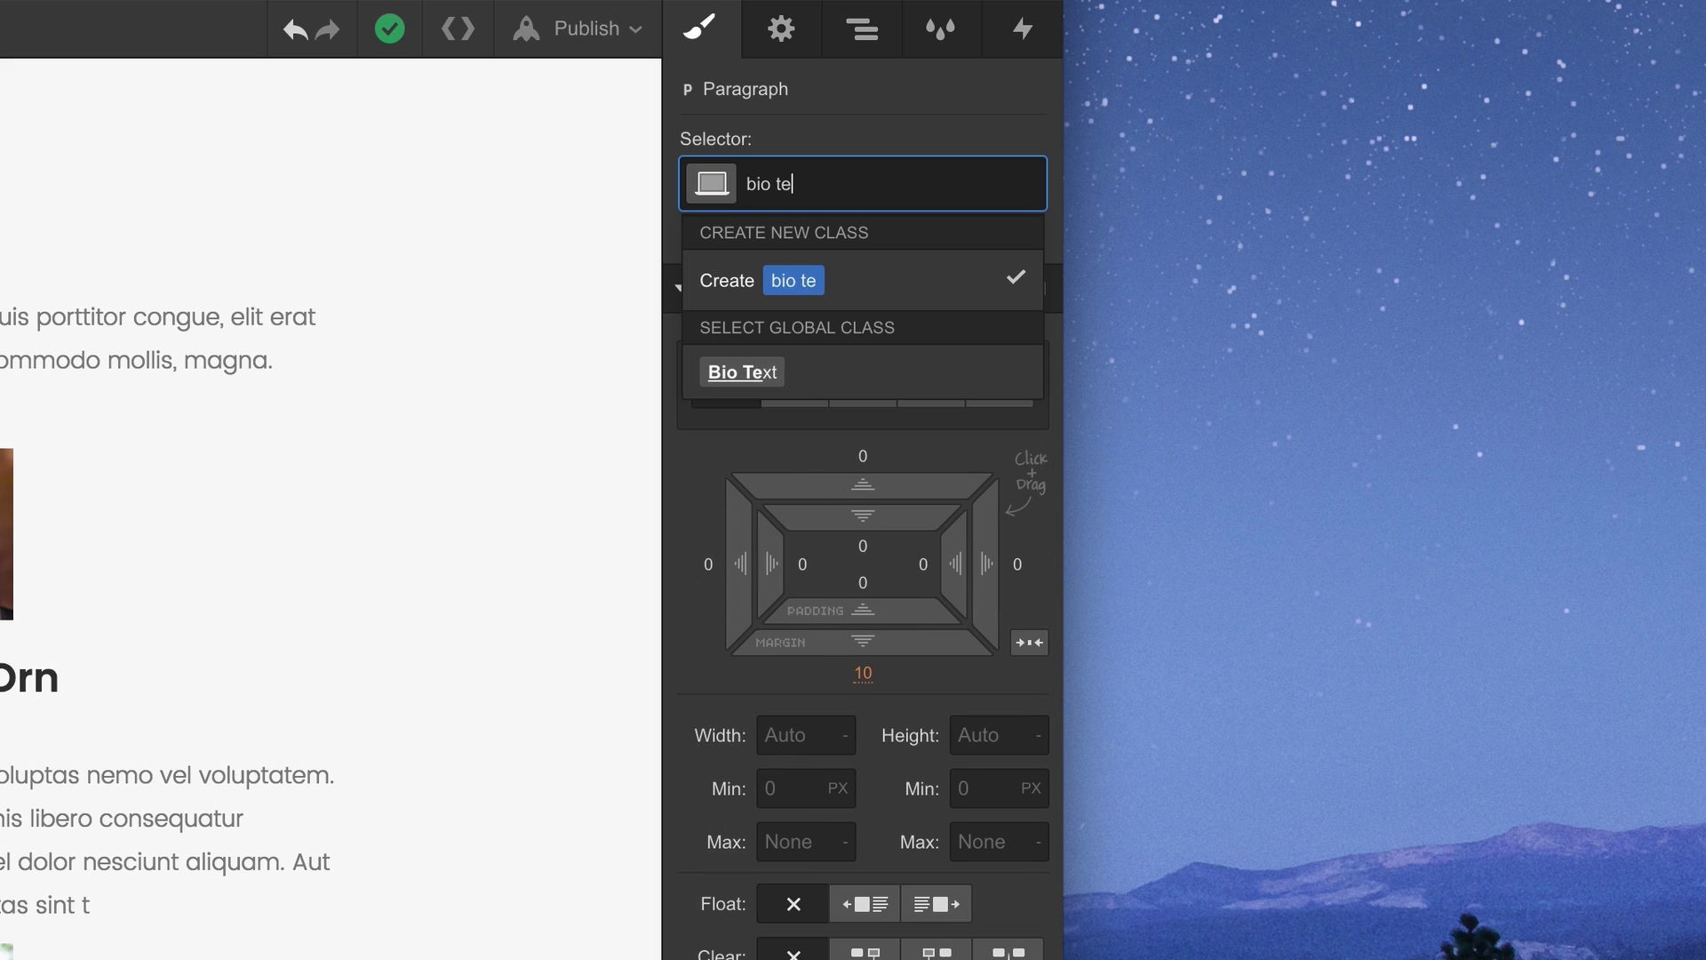
{"action": "key", "text": "Return"}
Step: Insert a Div Block at the top of each card and move the photo and name heading into it
{"action": "left_click", "coordinate": [20, 60]}
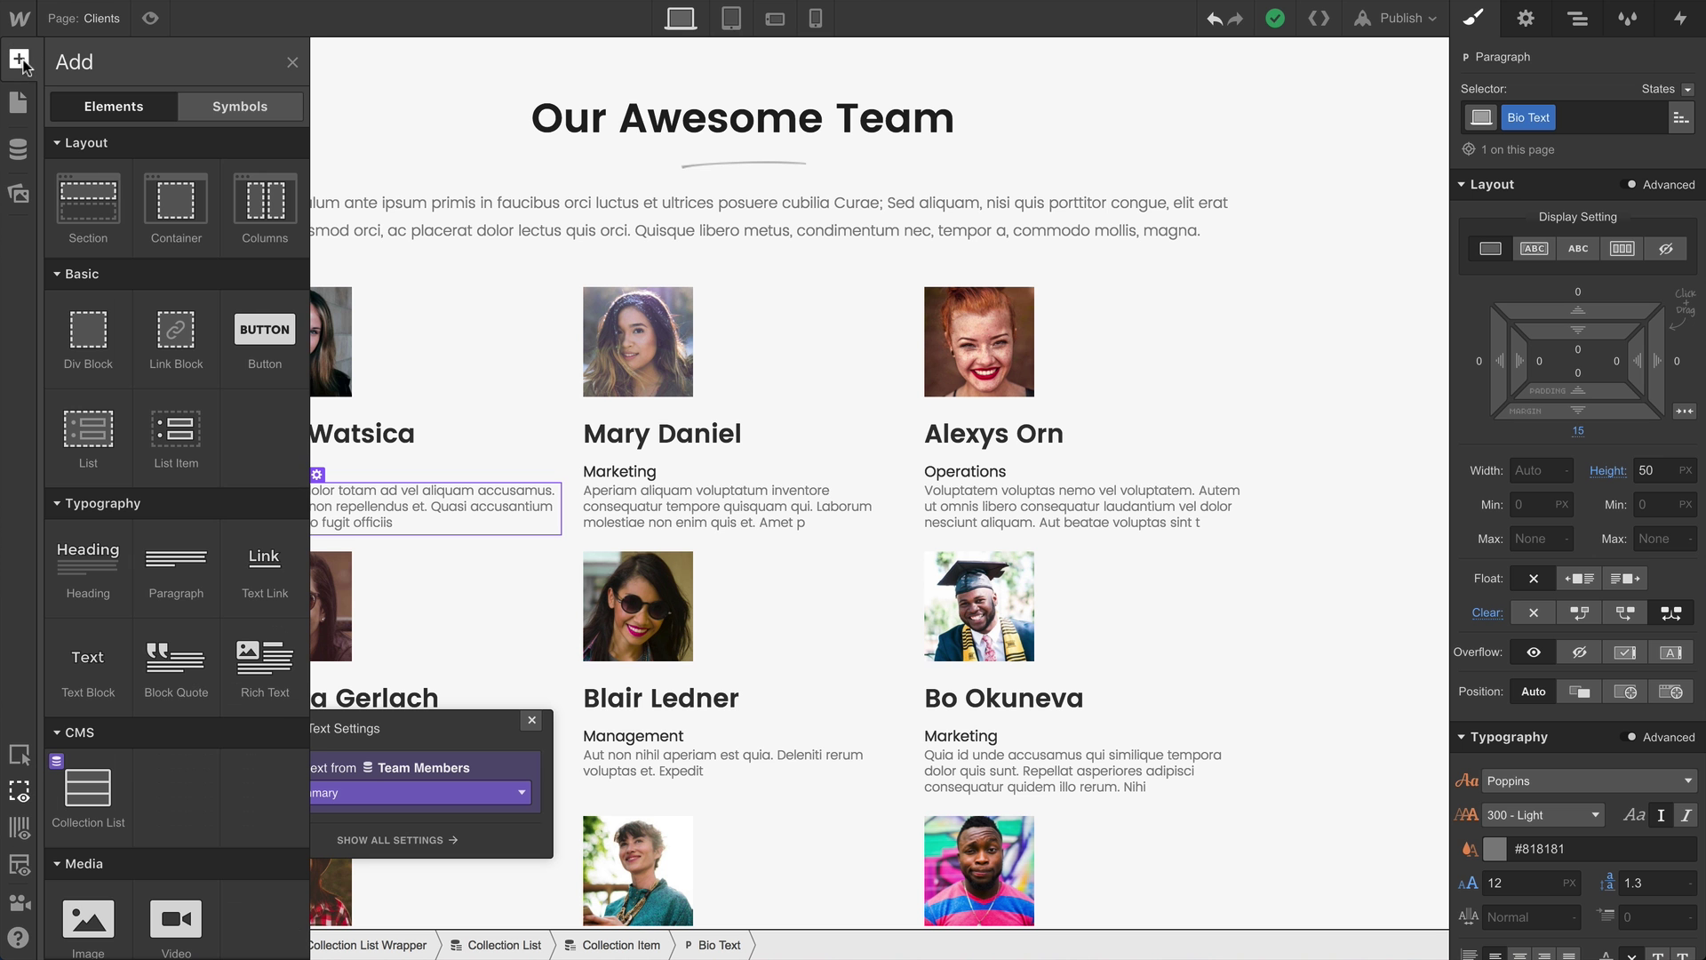
{"action": "left_click_drag", "start_coordinate": [89, 345], "coordinate": [286, 325]}
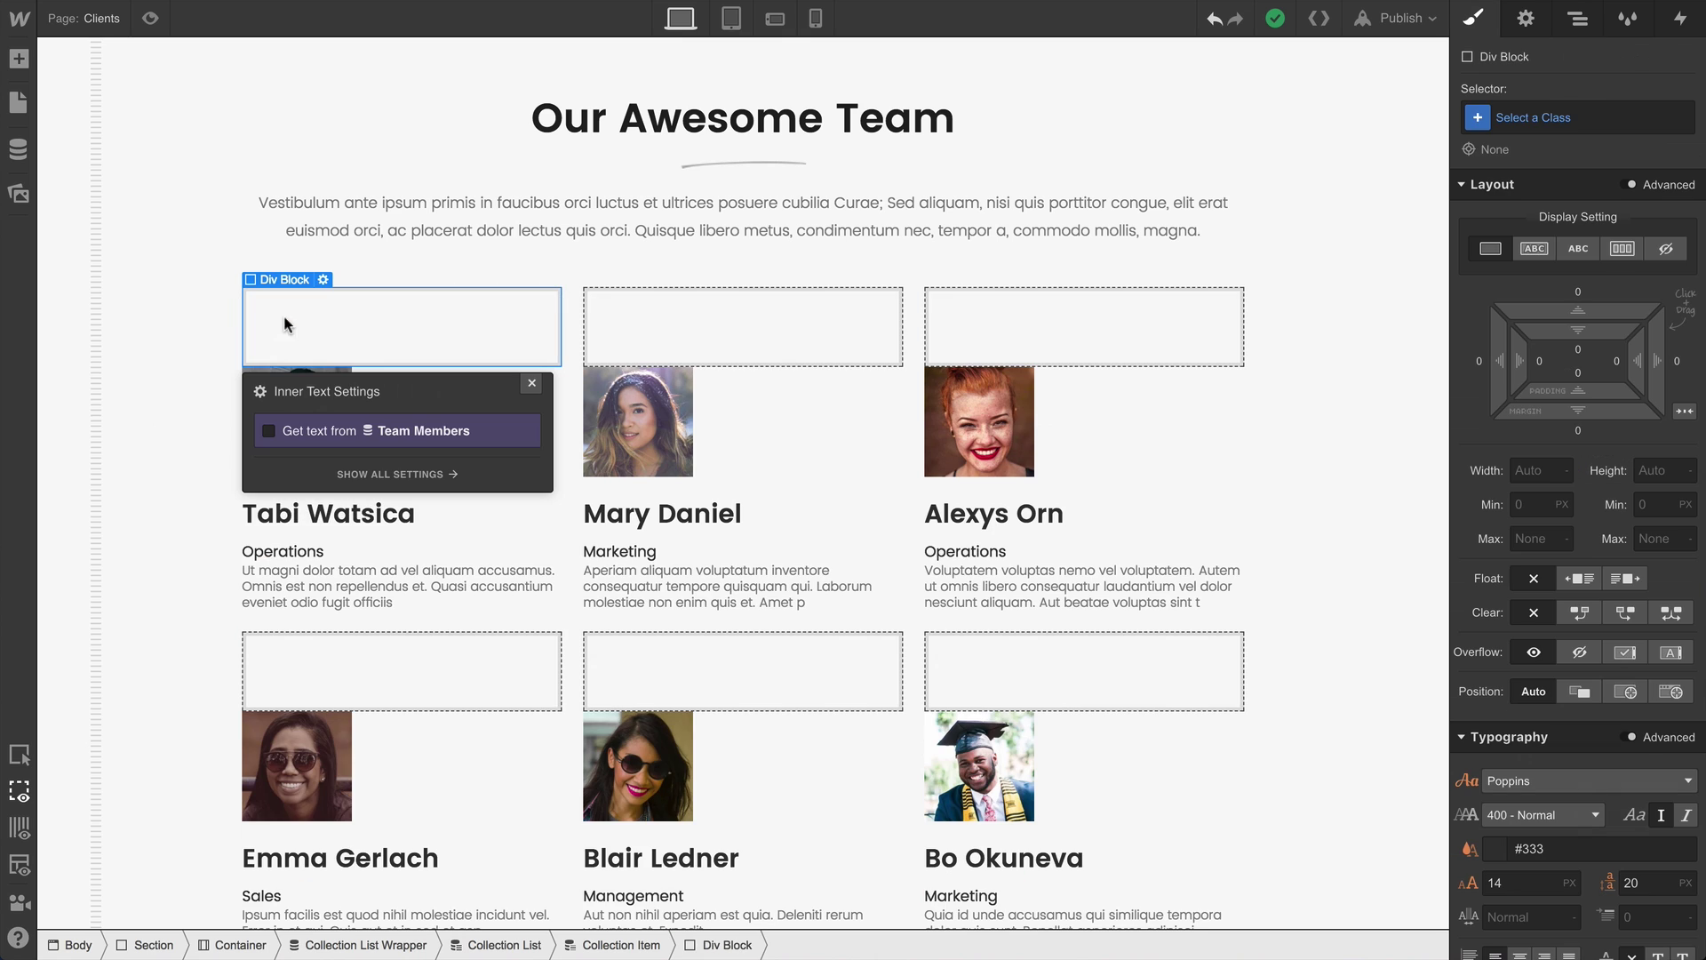
{"action": "left_click", "coordinate": [533, 385]}
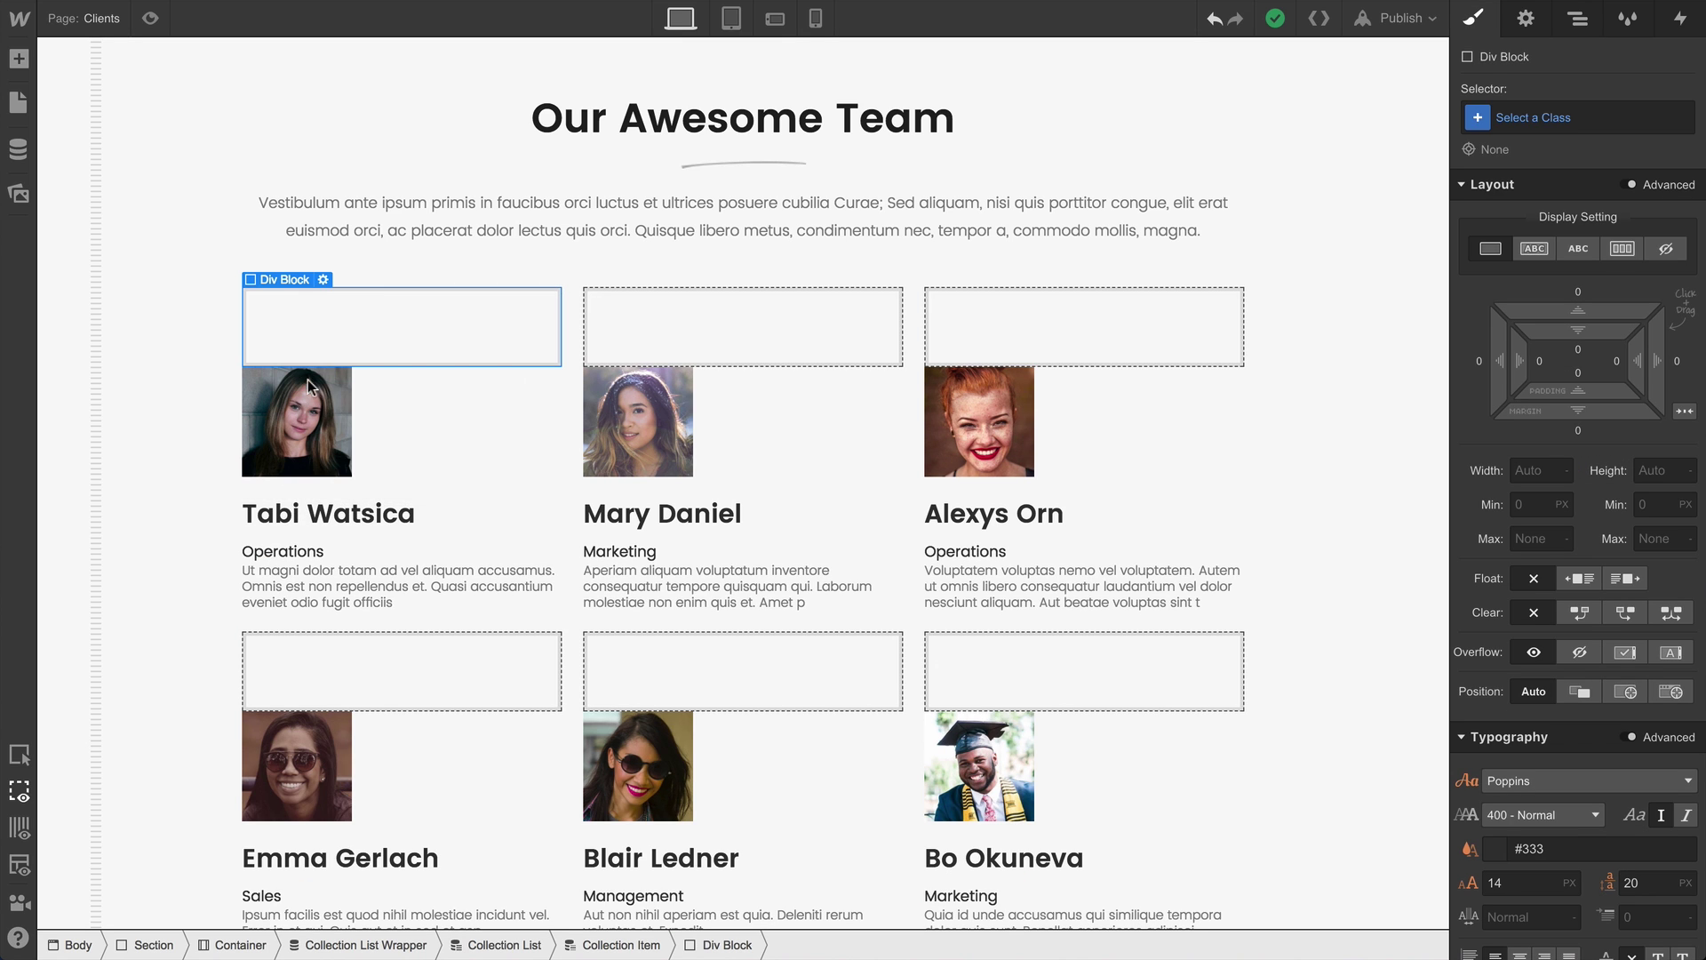
{"action": "left_click_drag", "start_coordinate": [314, 333], "coordinate": [313, 322]}
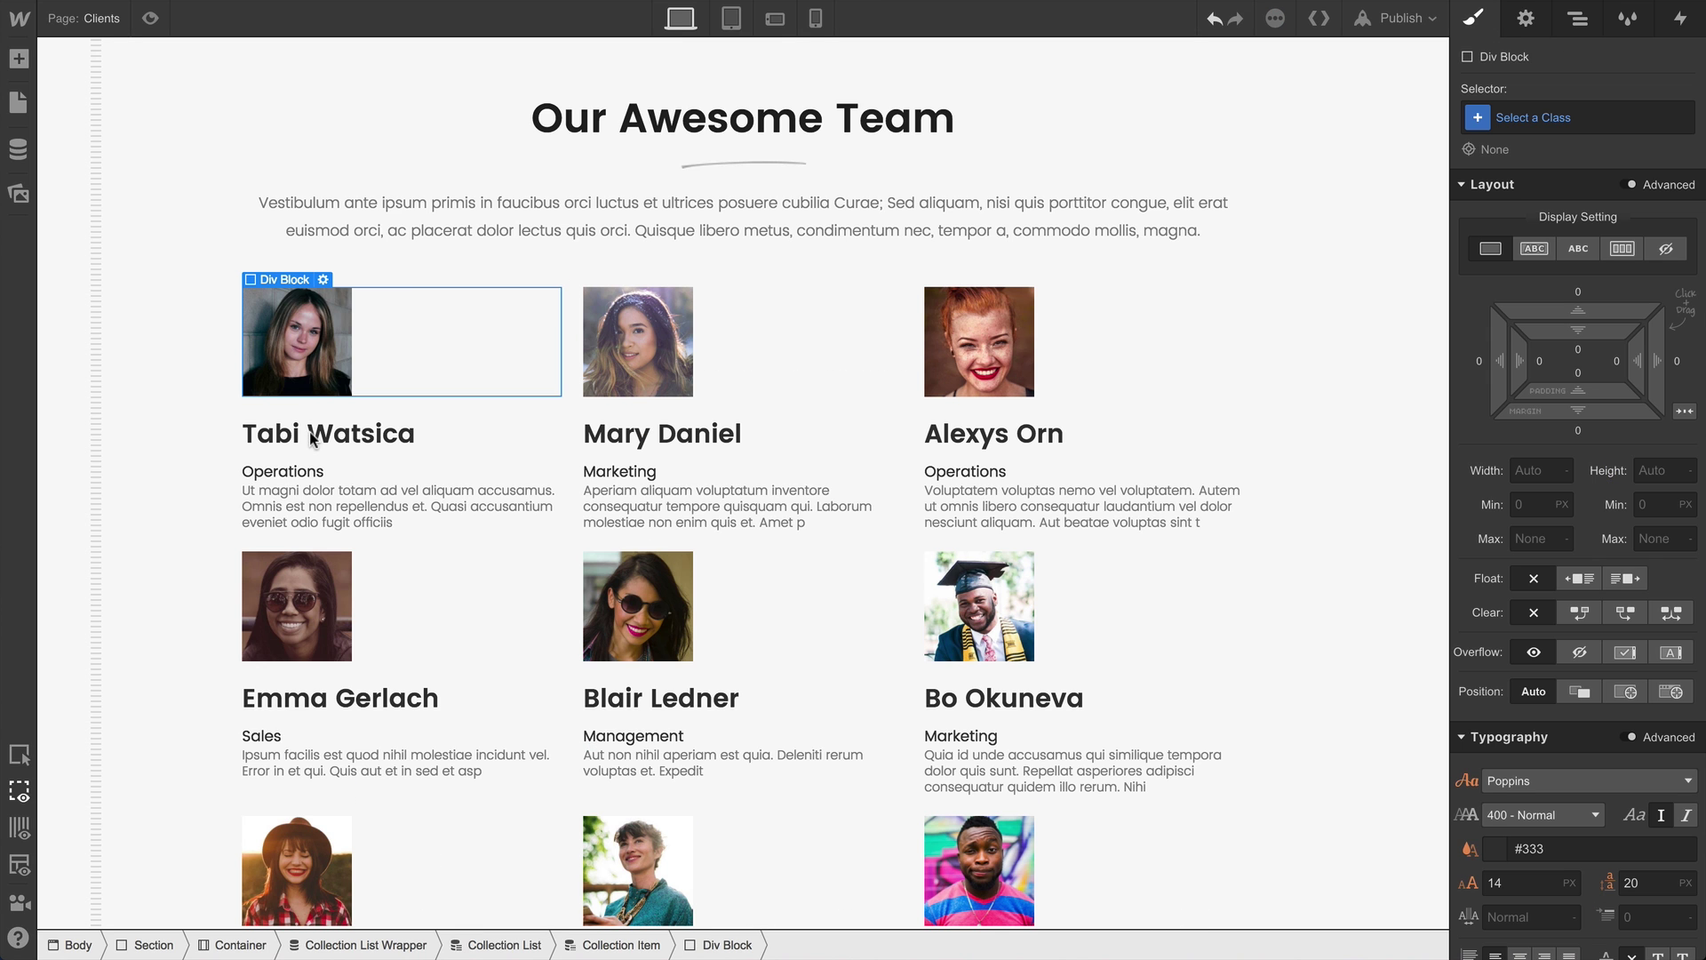
{"action": "left_click_drag", "start_coordinate": [312, 435], "coordinate": [307, 477]}
Step: Give the cards a white background, a drop shadow at 63% opacity, padding and bottom margin
{"action": "scroll", "coordinate": [1578, 444], "scroll_direction": "down", "scroll_amount": 5}
{"action": "left_click", "coordinate": [1495, 671]}
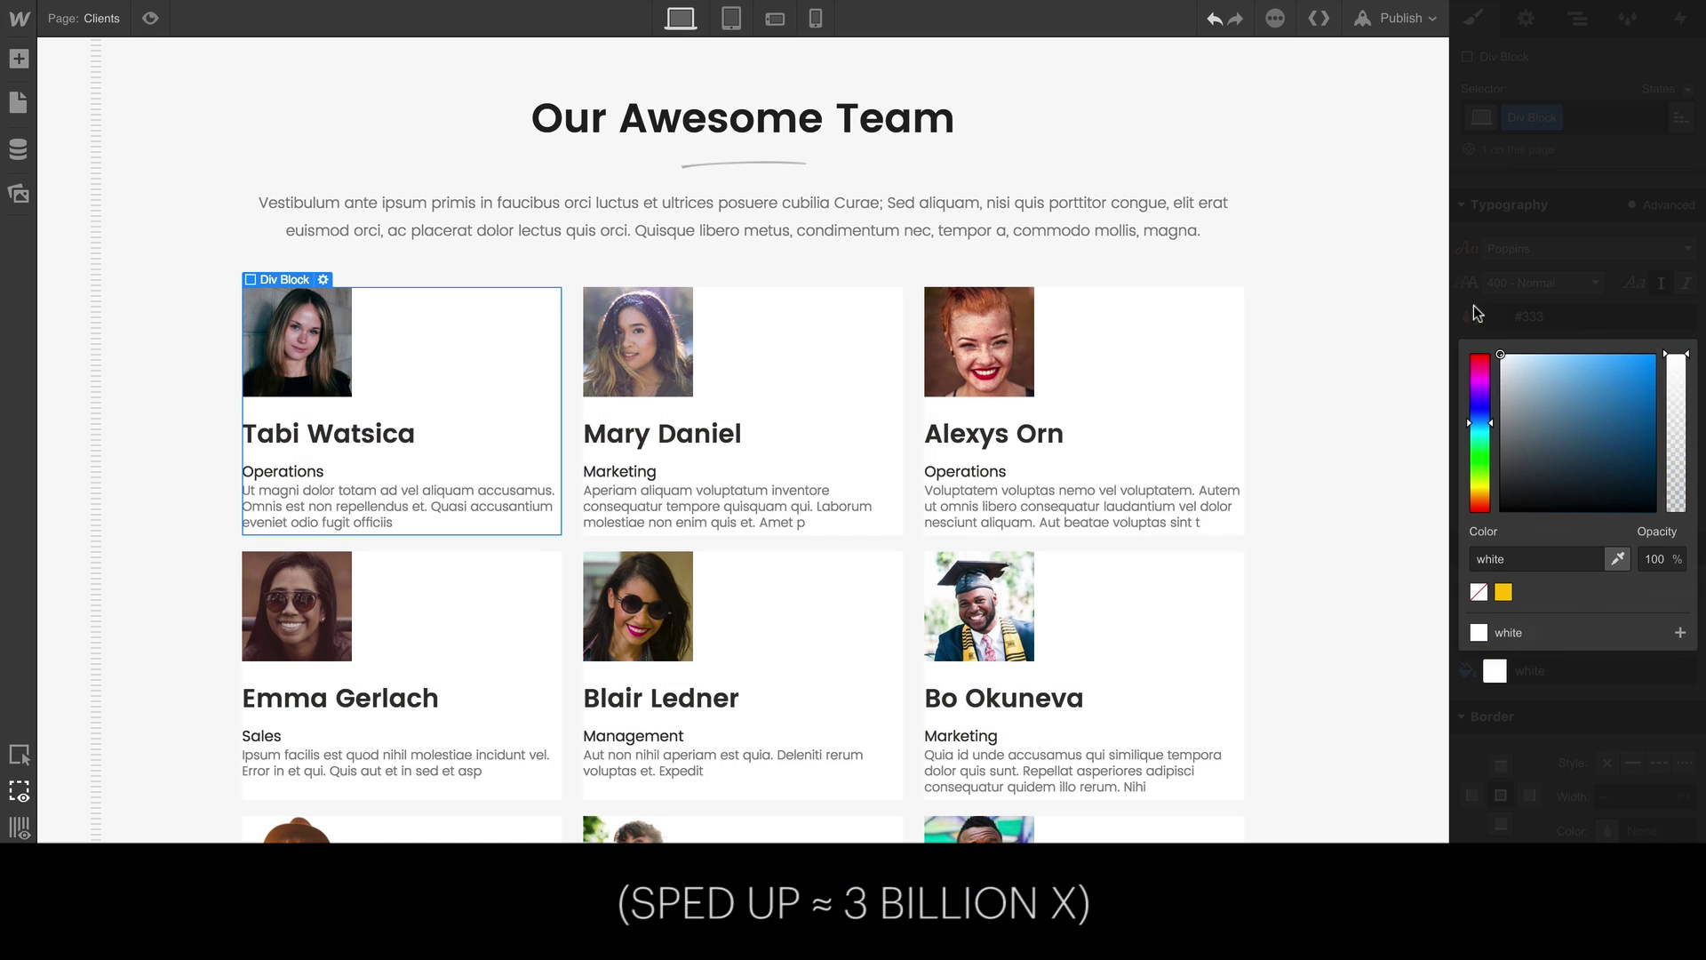
{"action": "left_click", "coordinate": [1493, 297]}
{"action": "scroll", "coordinate": [1577, 444], "scroll_direction": "down", "scroll_amount": 5}
{"action": "left_click", "coordinate": [1680, 697]}
{"action": "left_click_drag", "start_coordinate": [1576, 640], "coordinate": [1625, 640]}
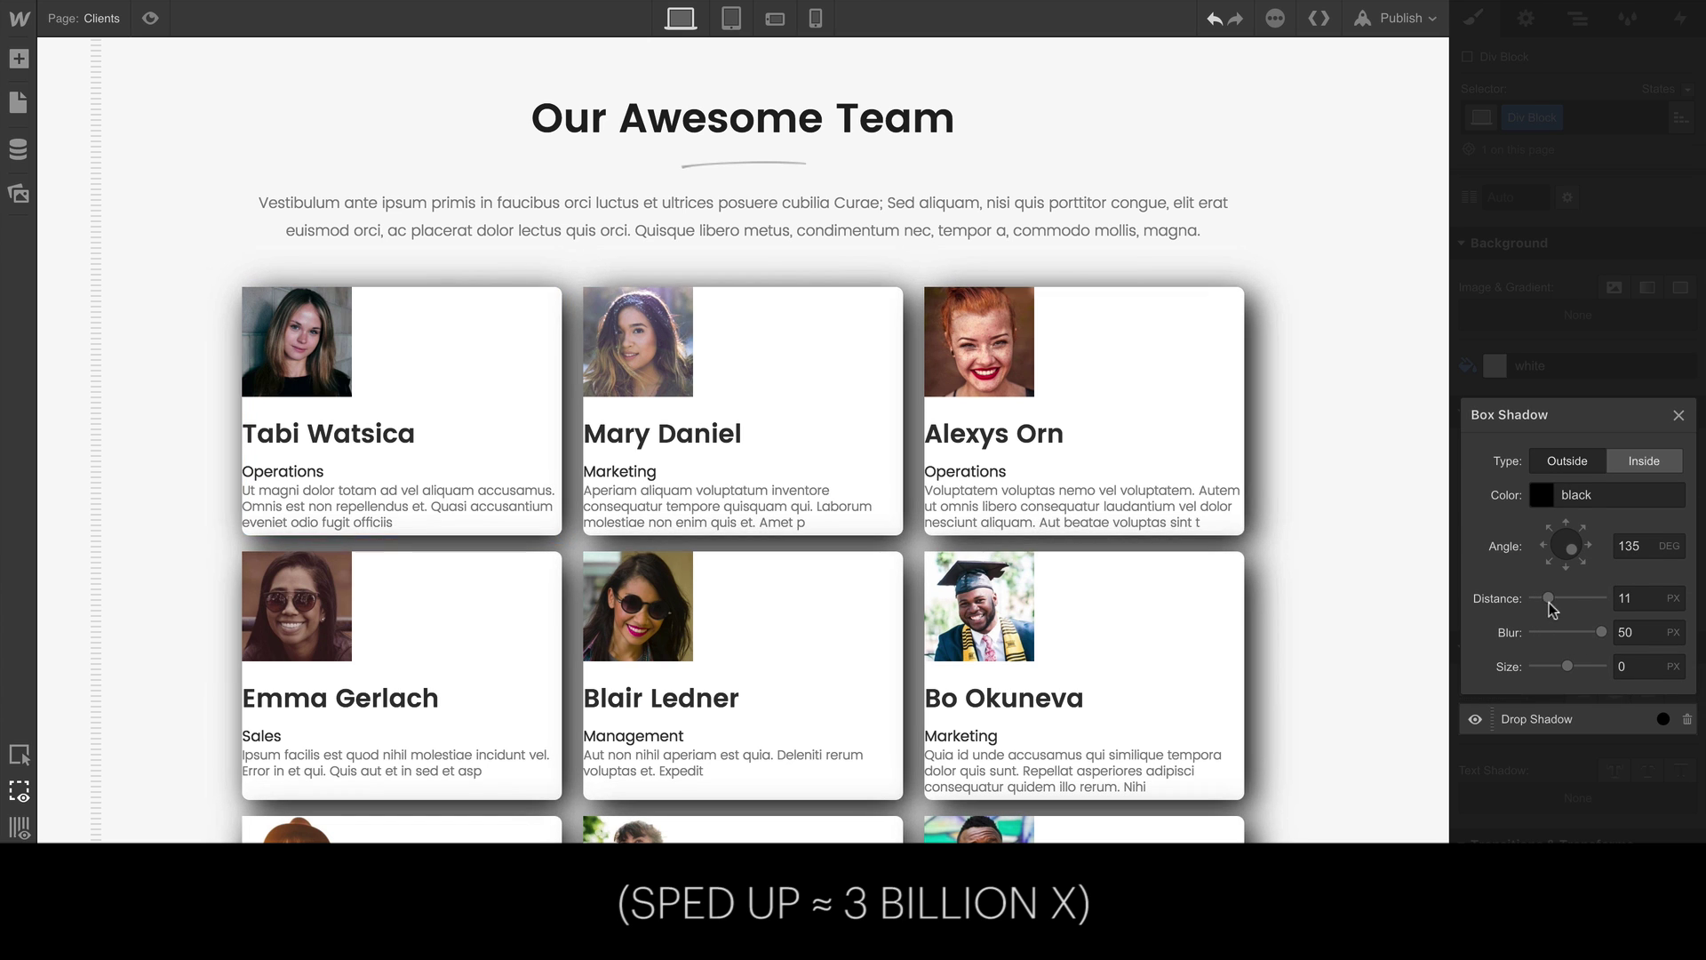
{"action": "left_click", "coordinate": [1542, 495]}
{"action": "left_click_drag", "start_coordinate": [1676, 534], "coordinate": [1675, 589]}
{"action": "scroll", "coordinate": [1580, 355], "scroll_direction": "up", "scroll_amount": 10}
{"action": "left_click_drag", "start_coordinate": [1579, 382], "coordinate": [1584, 476]}
Step: Float the photos left at 75 px width and set the name headings to 21 px
{"action": "left_click", "coordinate": [996, 358]}
{"action": "left_click", "coordinate": [1579, 577]}
{"action": "scroll", "coordinate": [1577, 444], "scroll_direction": "down", "scroll_amount": 5}
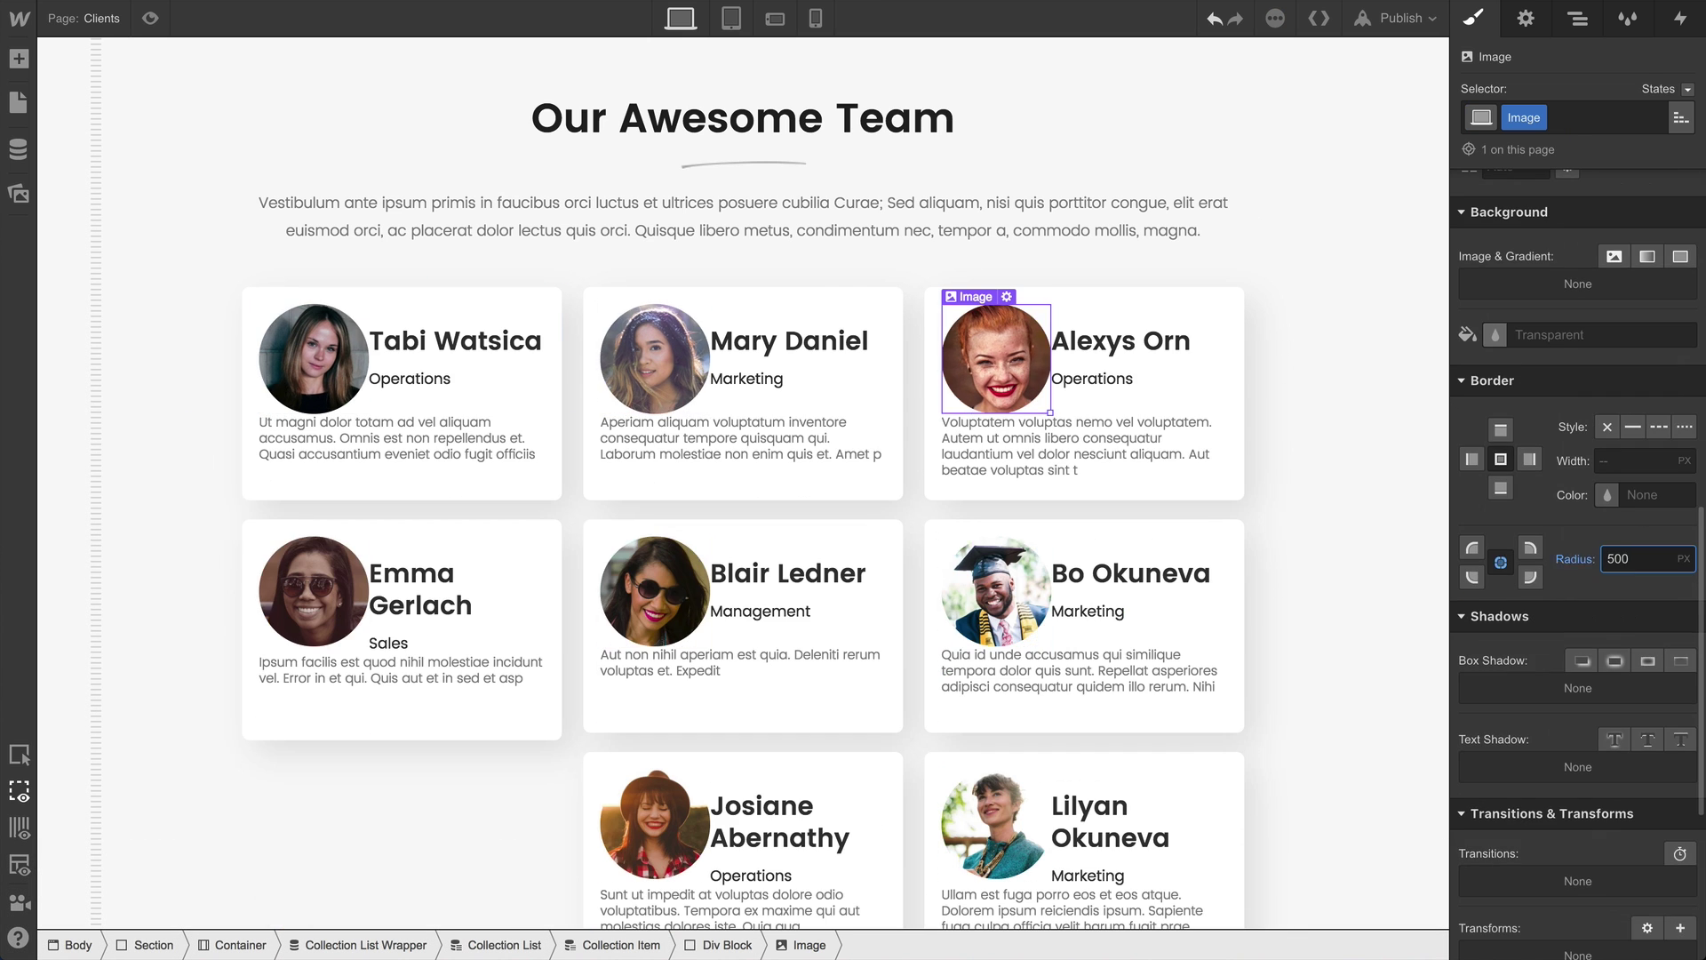
{"action": "scroll", "coordinate": [1578, 444], "scroll_direction": "up", "scroll_amount": 5}
{"action": "left_click", "coordinate": [1542, 470]}
{"action": "type", "text": "75"}
{"action": "key", "text": "Return"}
{"action": "left_click", "coordinate": [1091, 341]}
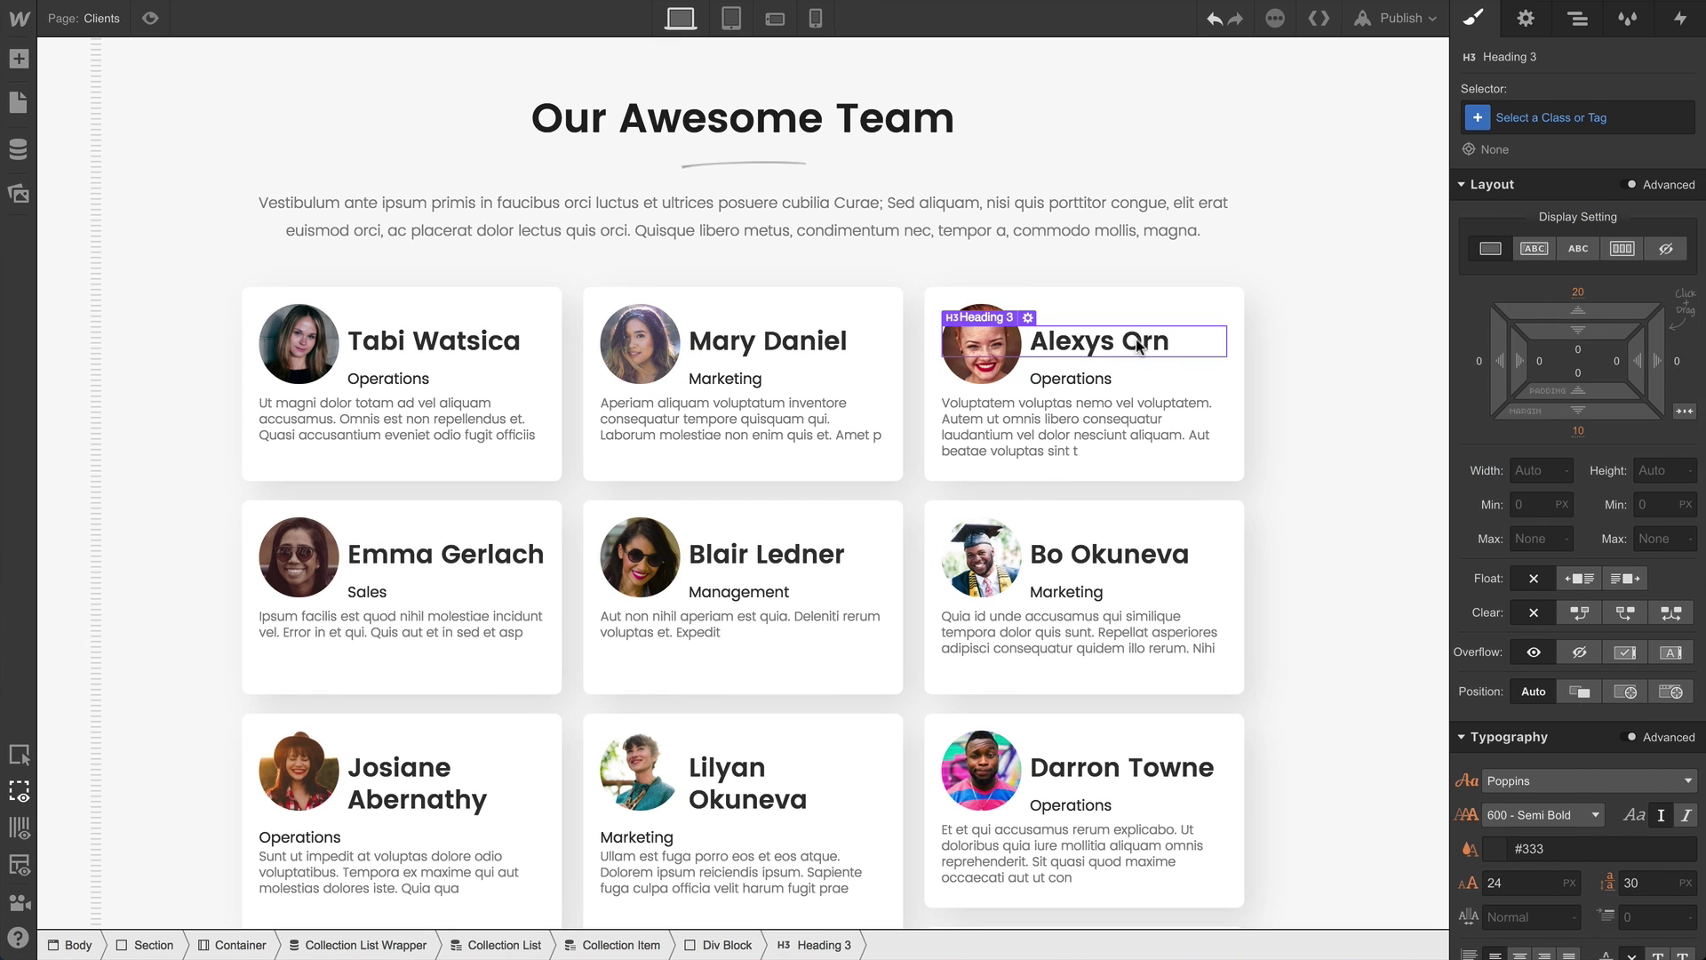
{"action": "left_click", "coordinate": [1522, 882]}
{"action": "type", "text": "21"}
{"action": "key", "text": "Return"}
Step: Style department labels as coloured badges with white, 10 px, uppercase text
{"action": "left_click", "coordinate": [1091, 366]}
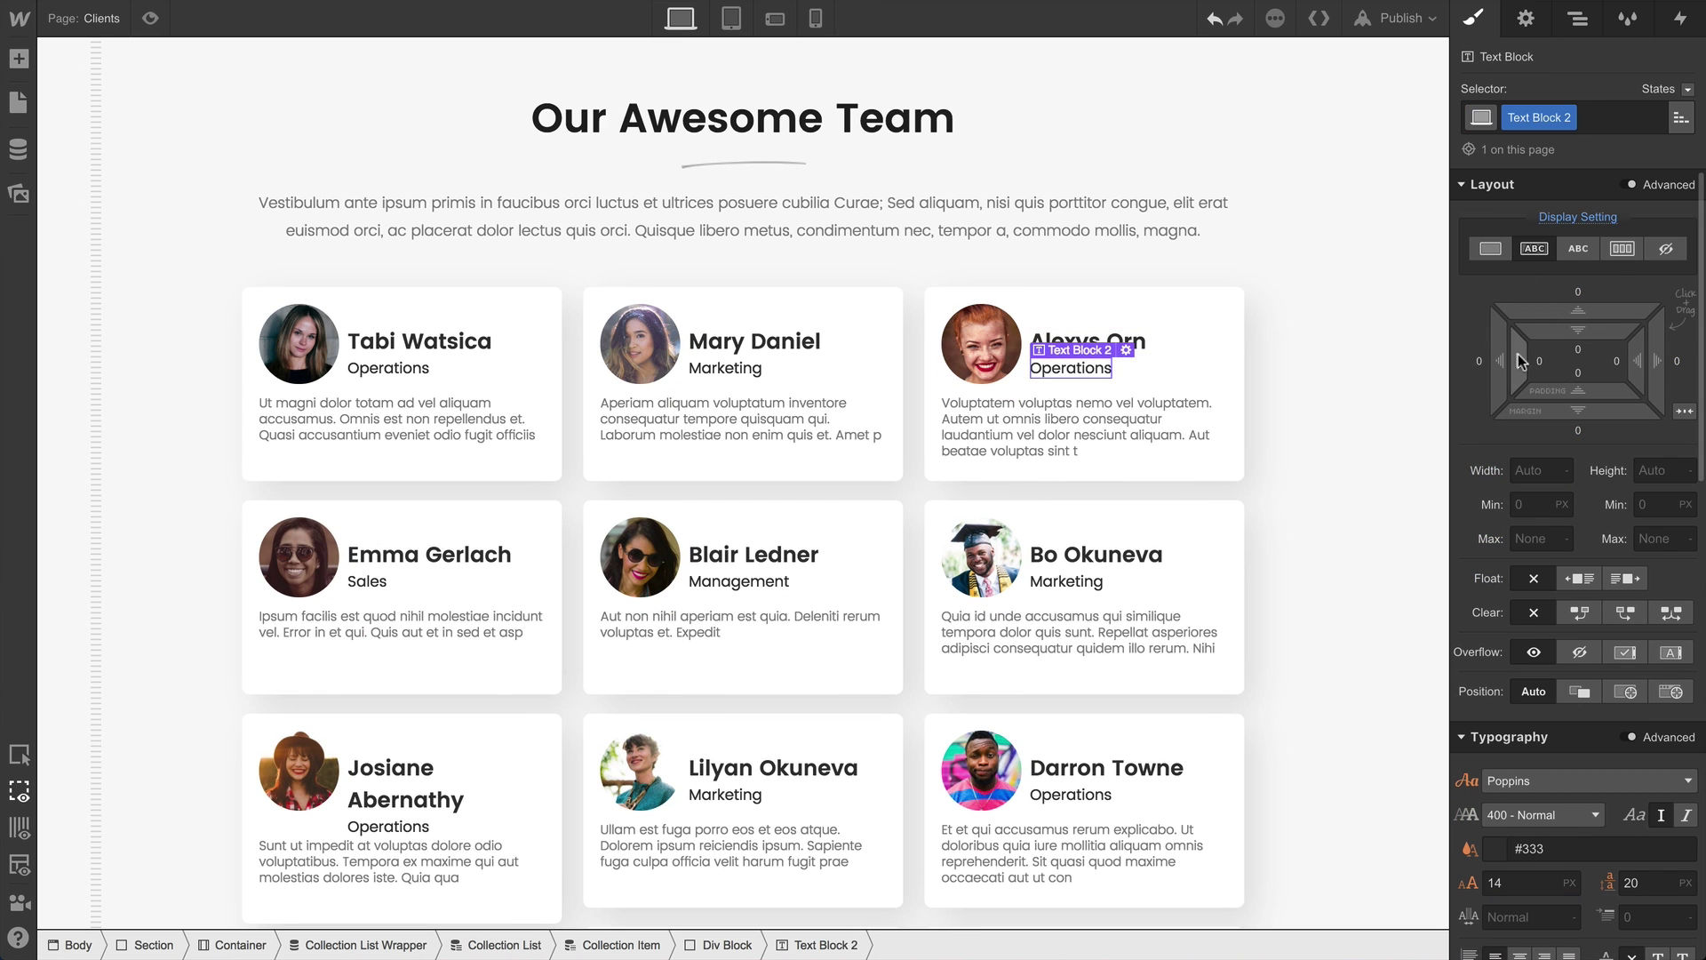
{"action": "key", "text": "d"}
{"action": "left_click", "coordinate": [1473, 443]}
{"action": "key", "text": "s"}
{"action": "left_click", "coordinate": [1495, 468]}
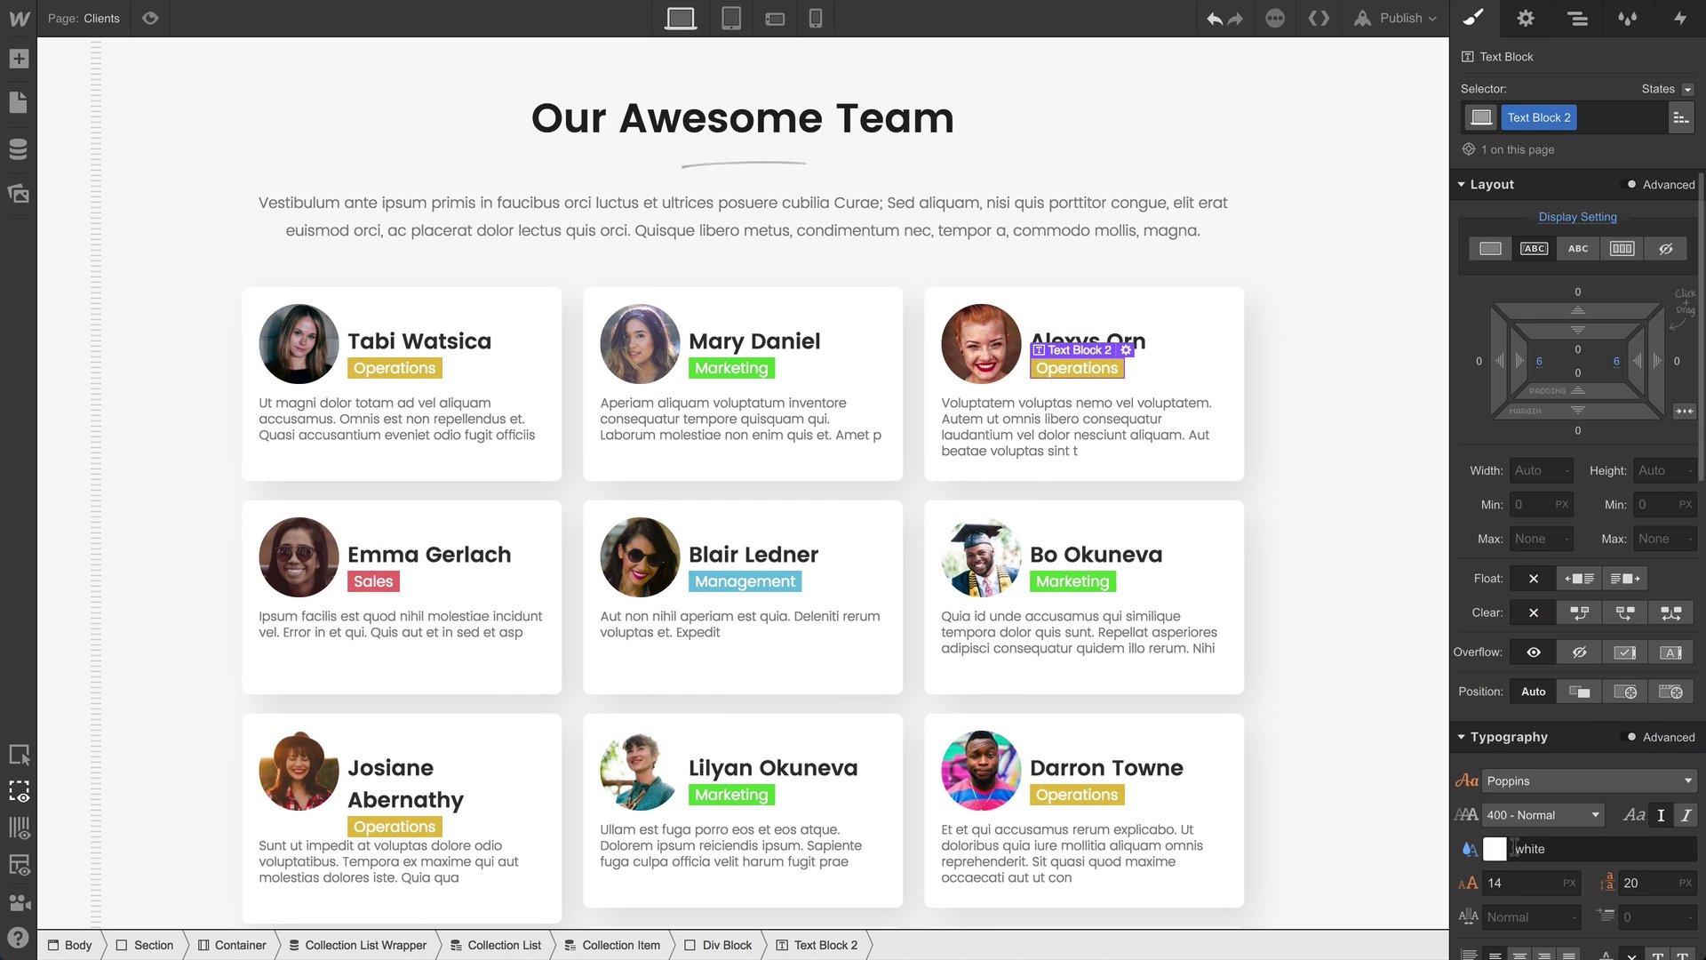
{"action": "scroll", "coordinate": [1577, 533], "scroll_direction": "down", "scroll_amount": 5}
{"action": "left_click", "coordinate": [1522, 503]}
{"action": "type", "text": "10"}
{"action": "left_click", "coordinate": [1521, 611]}
{"action": "scroll", "coordinate": [1577, 533], "scroll_direction": "down", "scroll_amount": 5}
Step: Add a text link to the cards as an email link using the Team Members email address
{"action": "left_click", "coordinate": [1150, 350]}
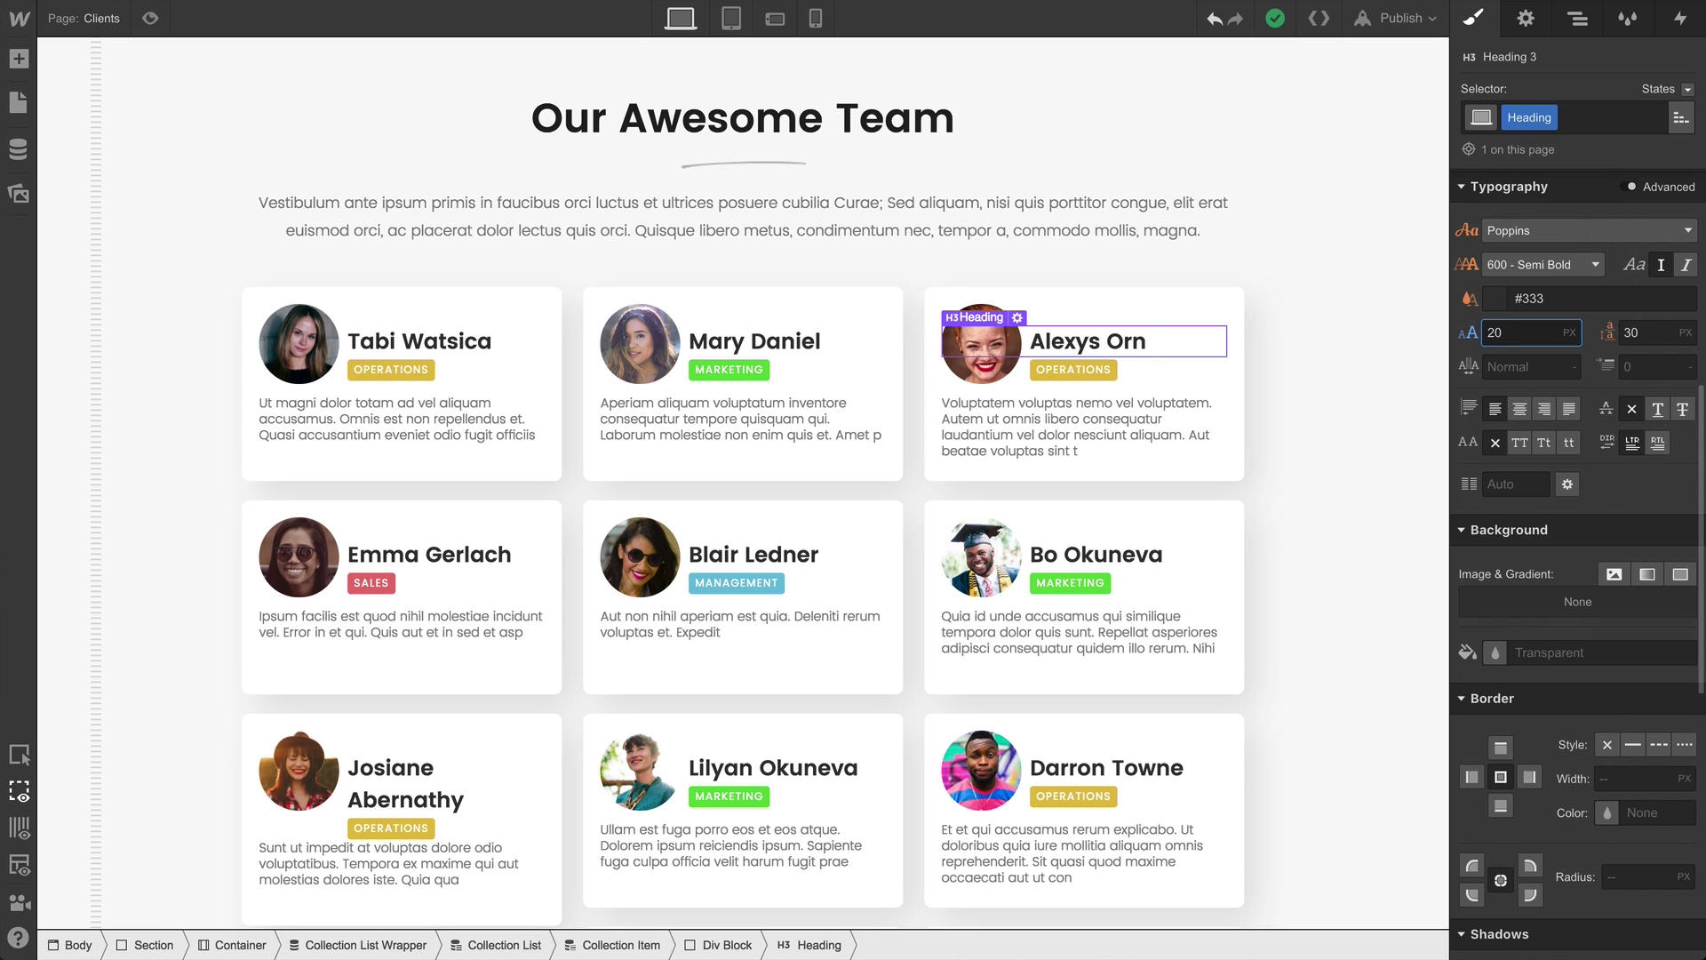
{"action": "left_click", "coordinate": [19, 59]}
{"action": "left_click_drag", "start_coordinate": [264, 564], "coordinate": [337, 467]}
{"action": "left_click", "coordinate": [425, 551]}
{"action": "left_click", "coordinate": [286, 622]}
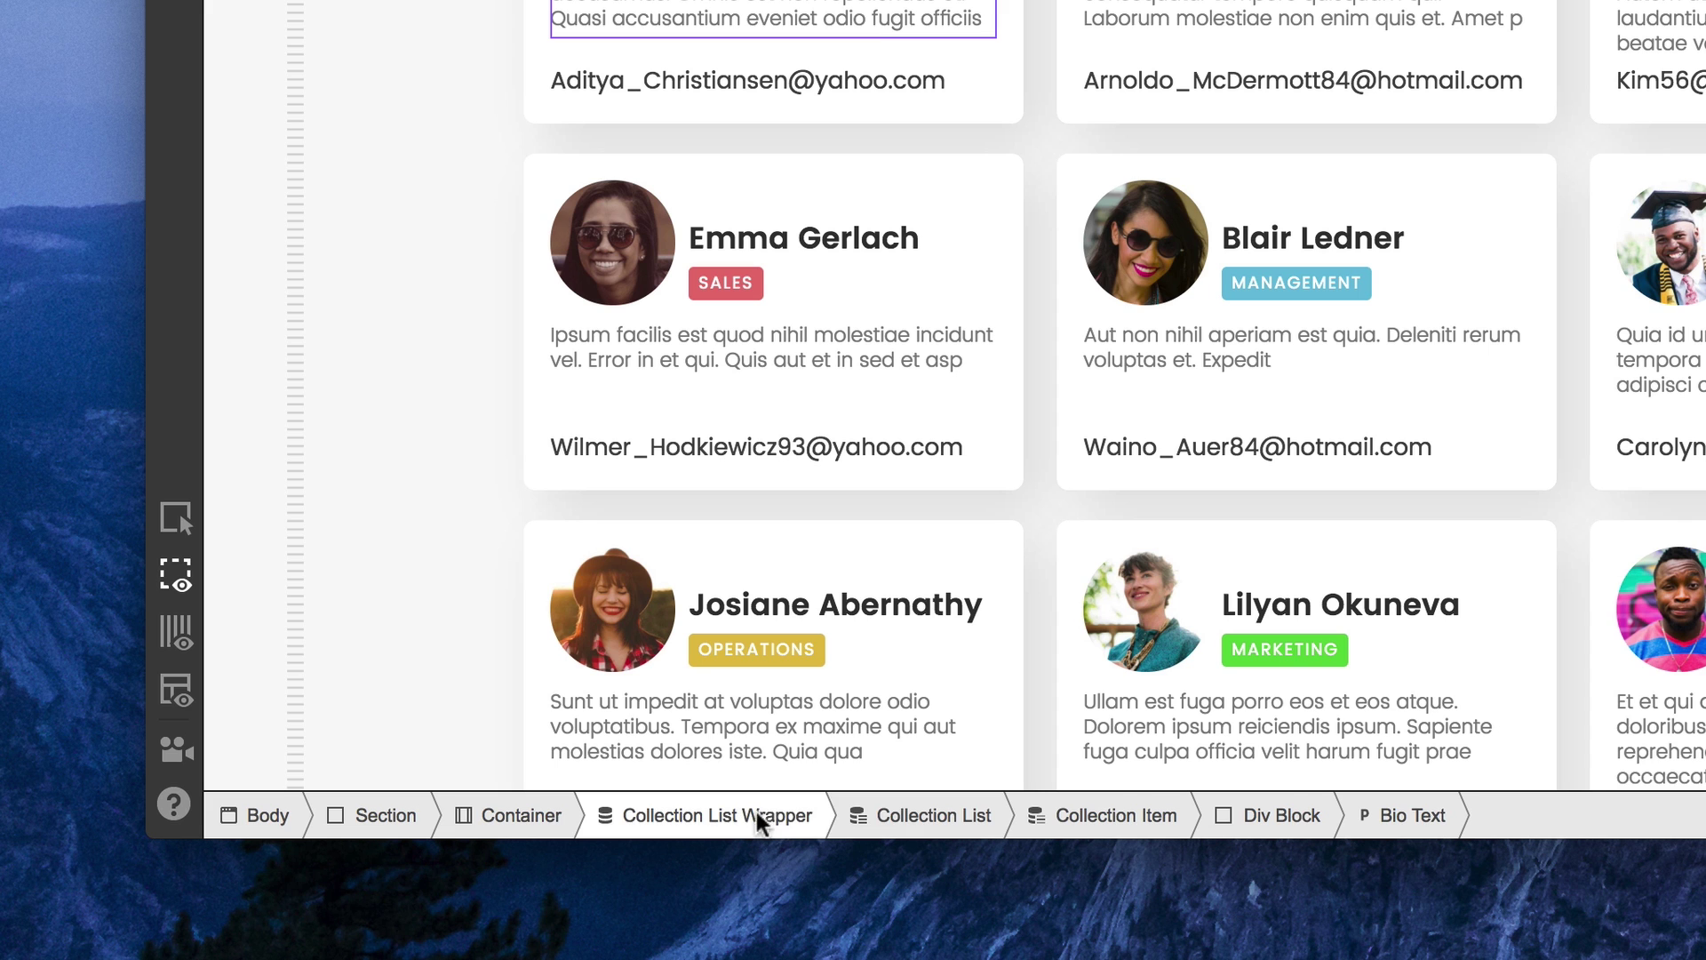
Step: Select the whole collection list, open its settings, and try other column layouts
{"action": "left_click", "coordinate": [929, 815]}
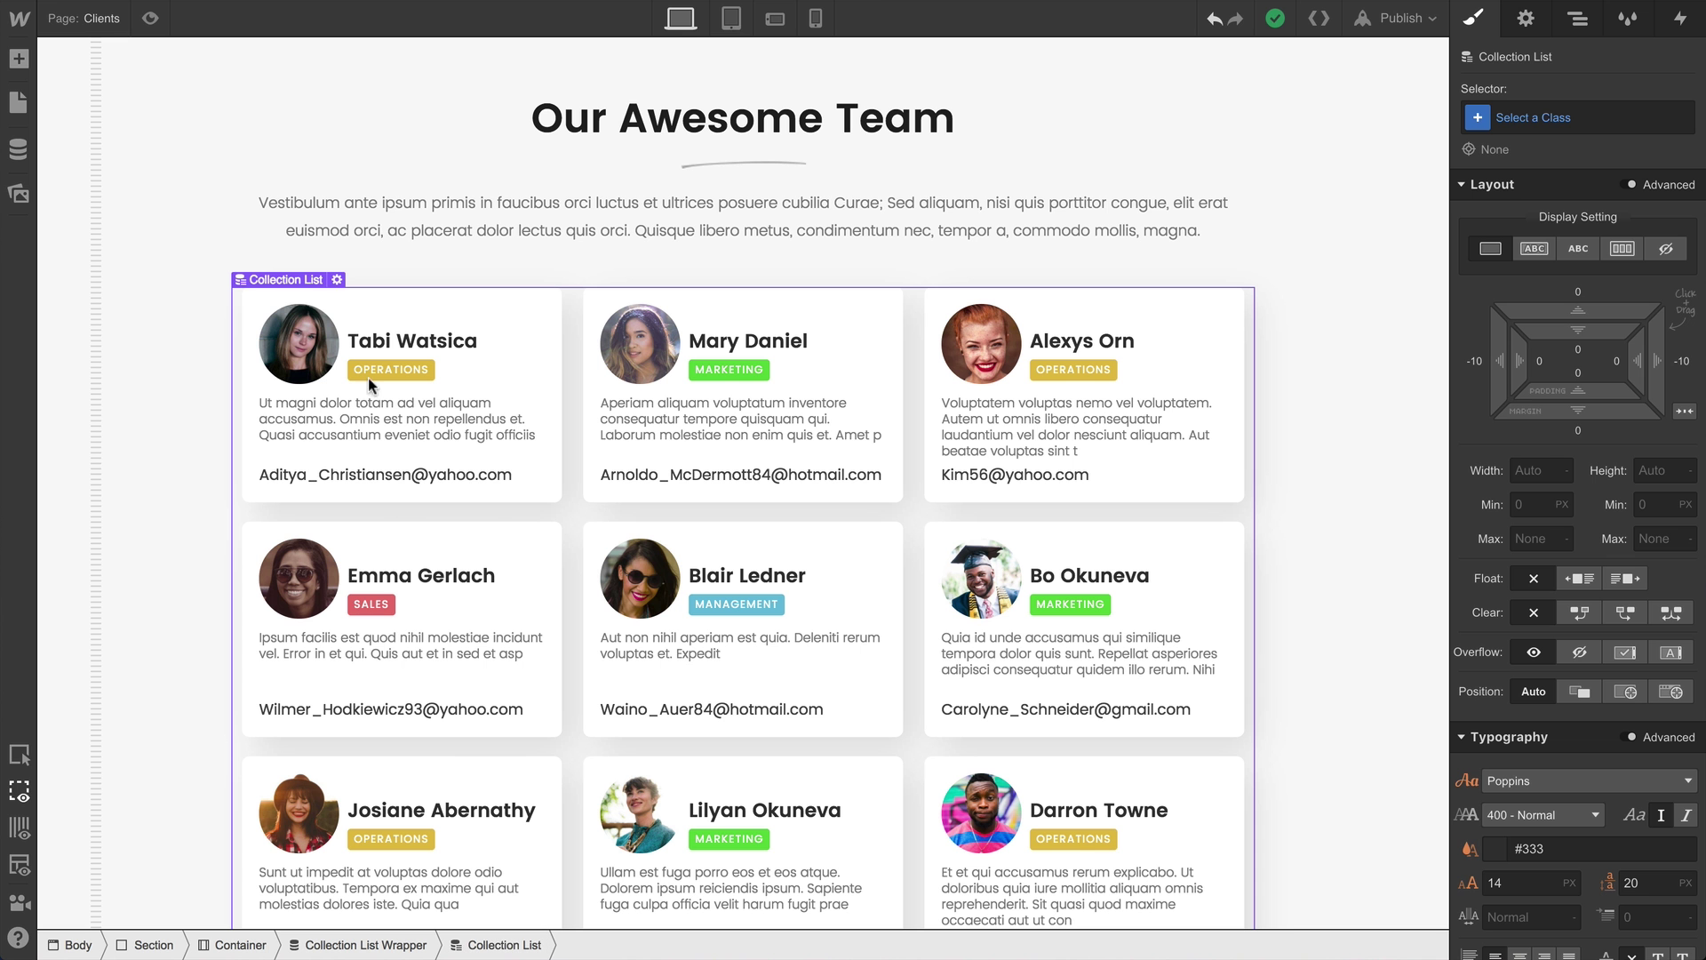
{"action": "left_click", "coordinate": [337, 280]}
{"action": "left_click", "coordinate": [334, 461]}
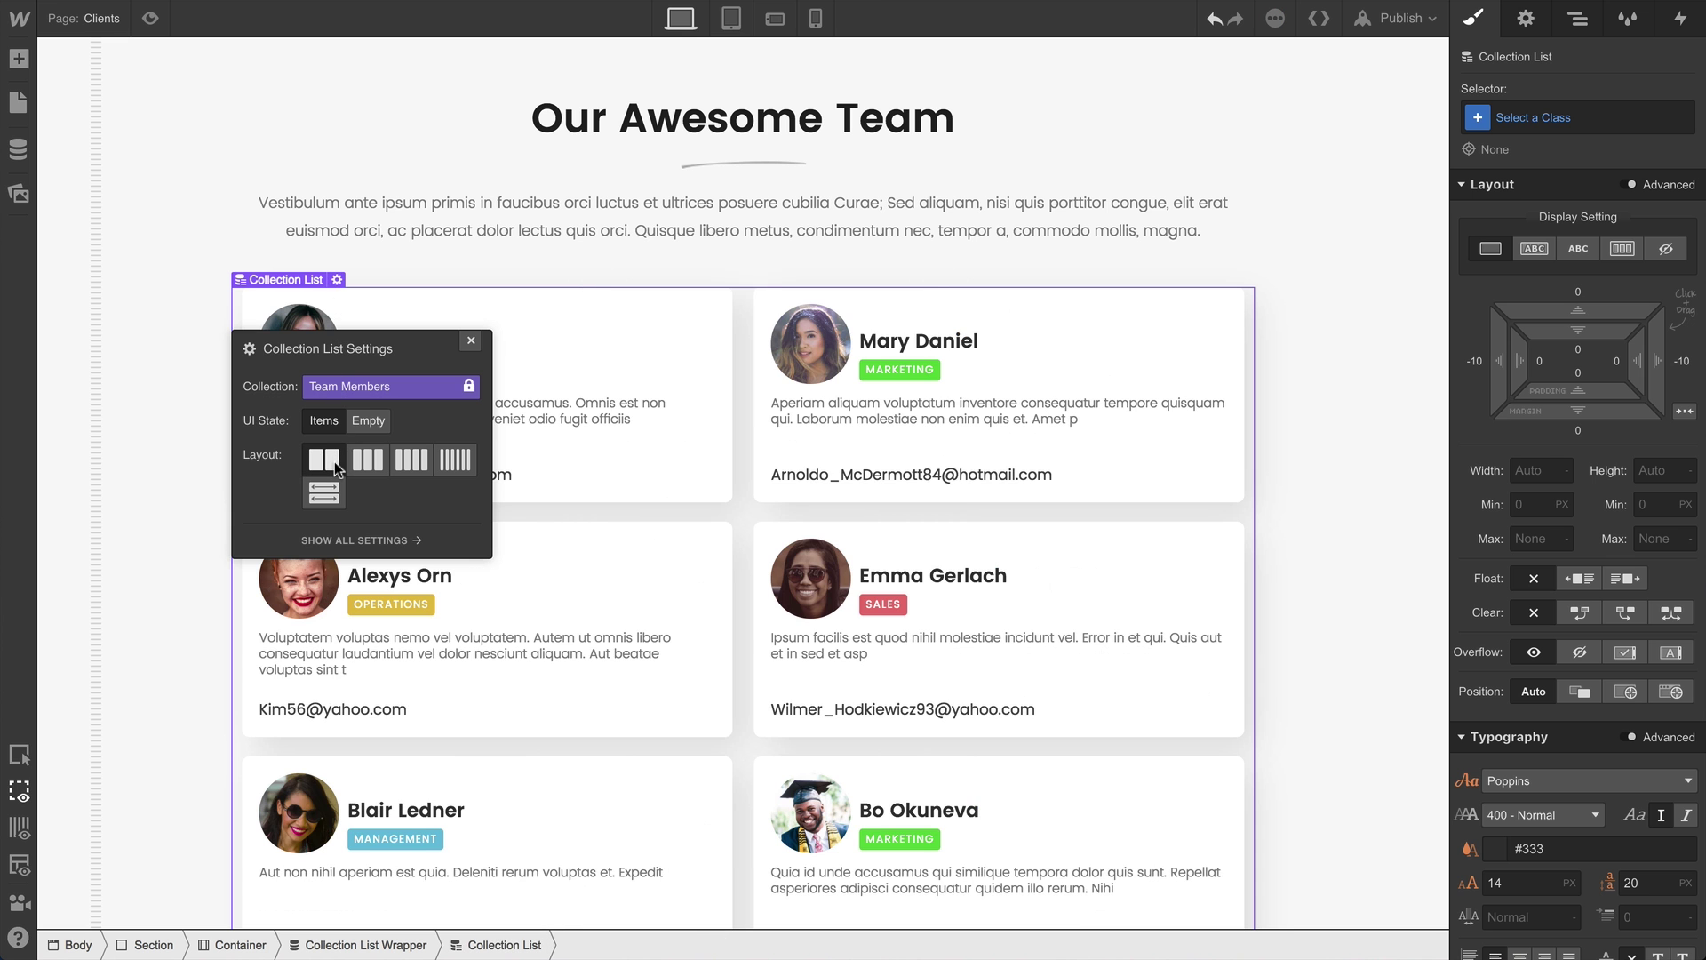
{"action": "left_click", "coordinate": [327, 494]}
Step: Start adding a filter in the collection list settings, then cancel without adding one
{"action": "left_click", "coordinate": [1526, 18]}
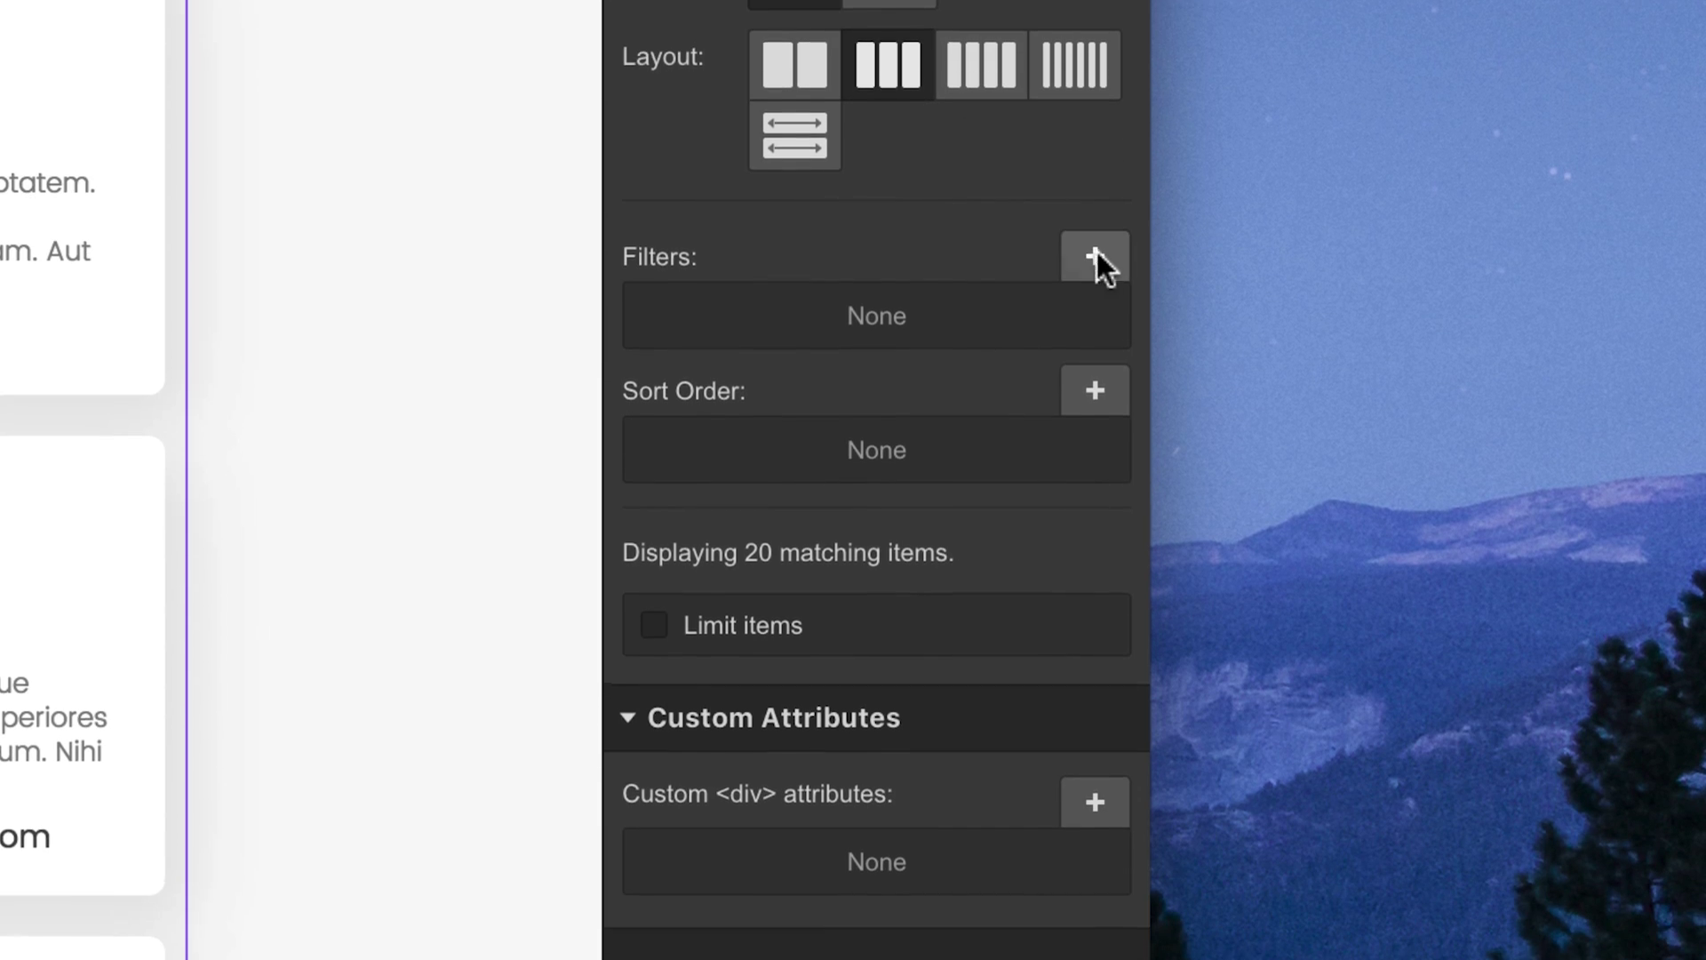
{"action": "left_click", "coordinate": [1111, 738]}
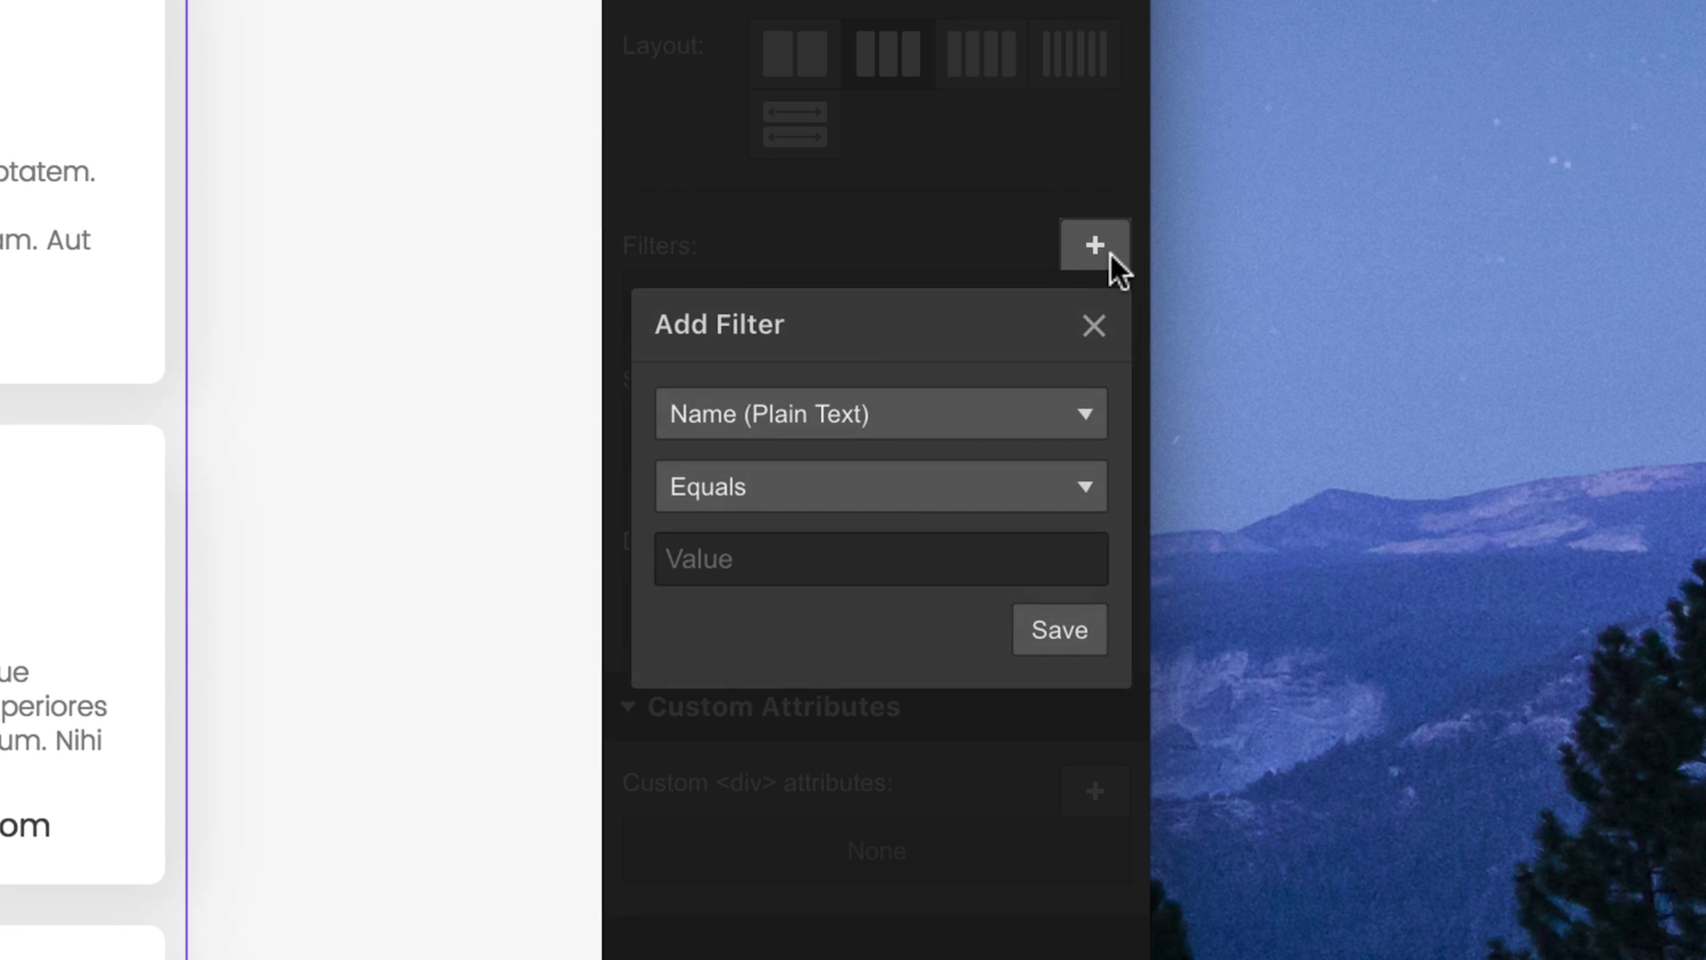
{"action": "left_click", "coordinate": [979, 411]}
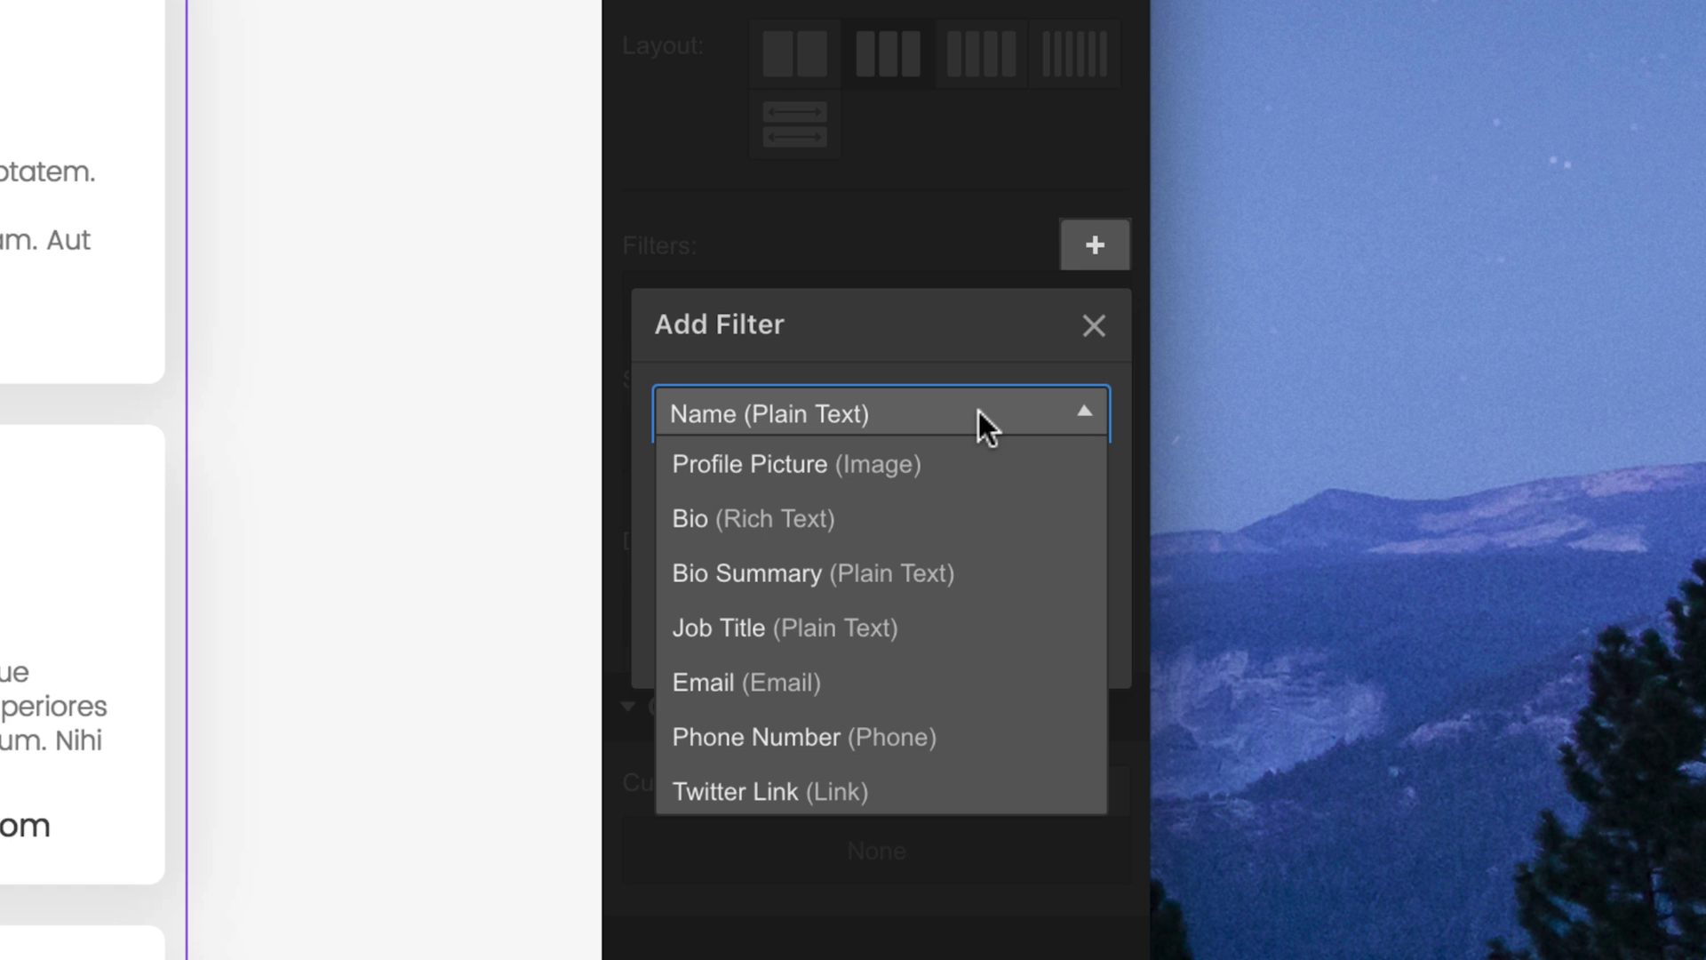
{"action": "left_click", "coordinate": [979, 411]}
{"action": "left_click", "coordinate": [1092, 324]}
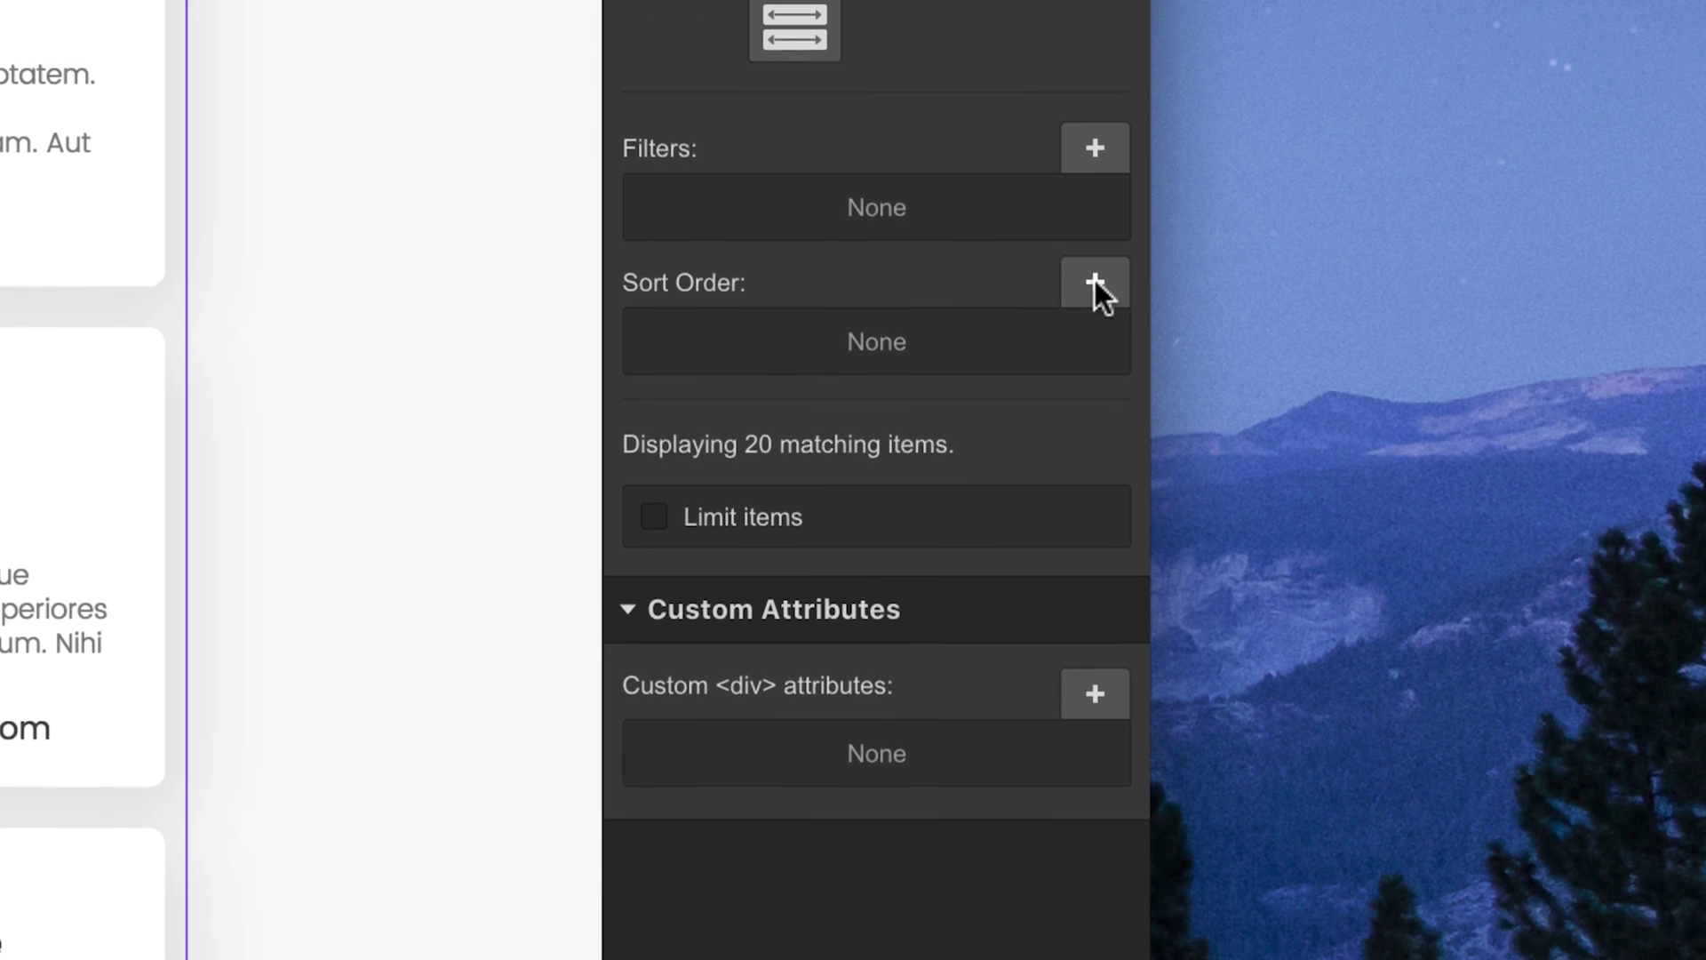
Step: Add a sort order on Updated On, newest to oldest, and save it
{"action": "left_click", "coordinate": [1095, 379]}
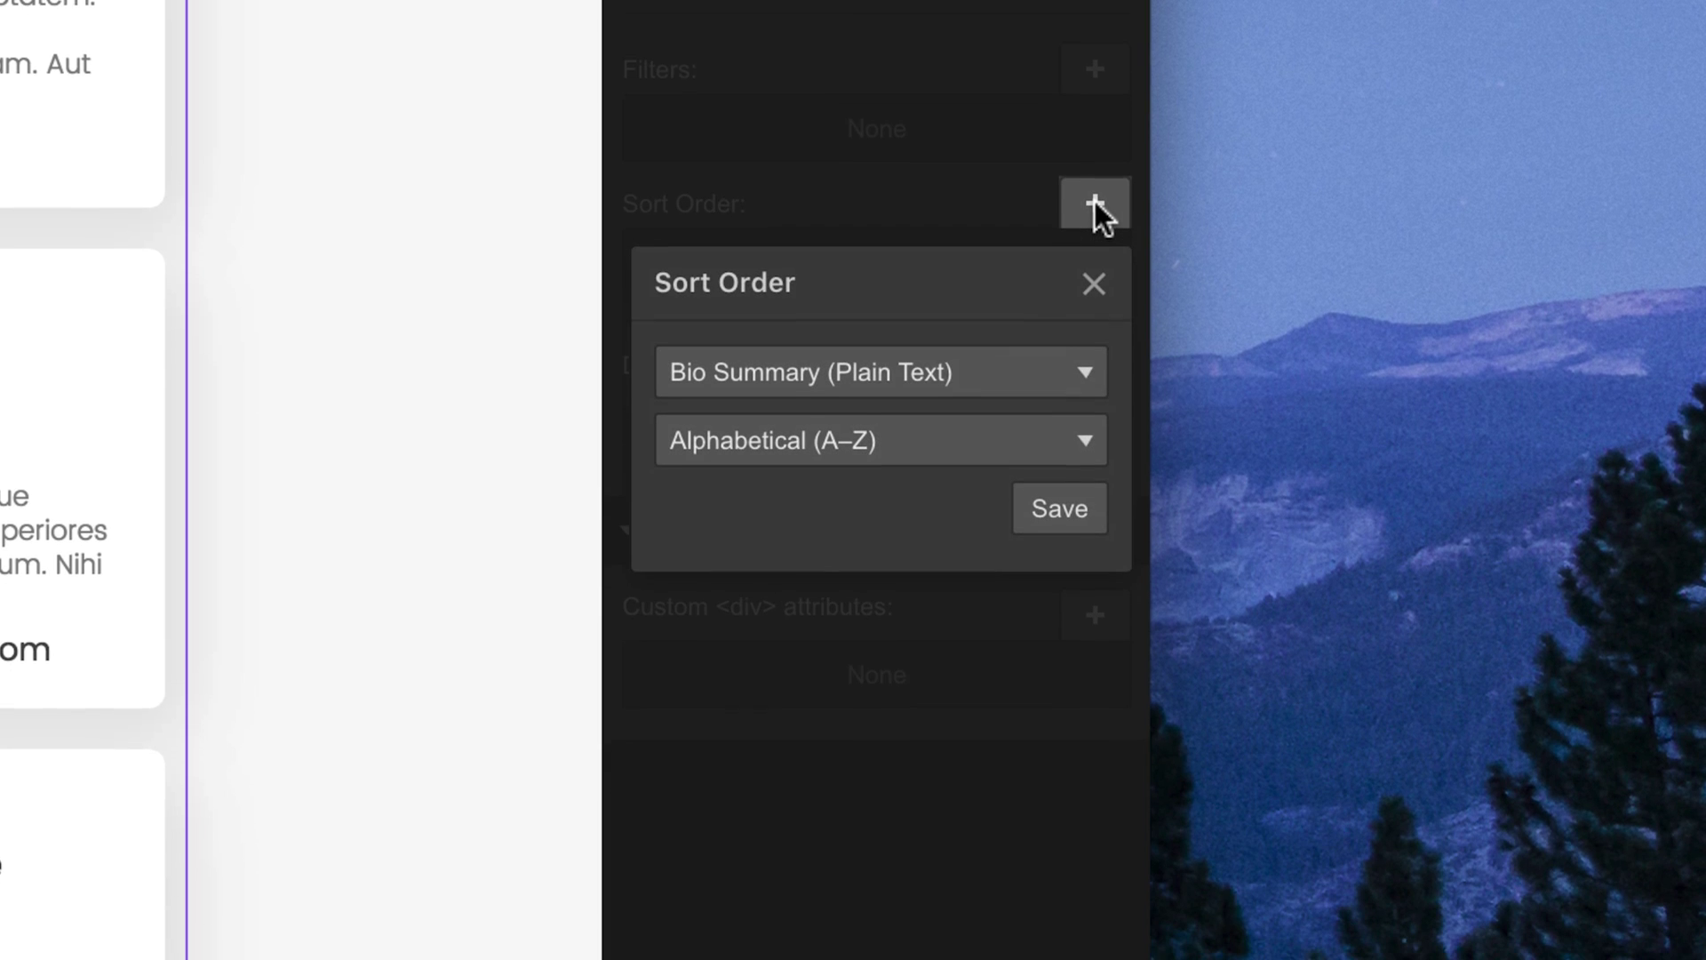
{"action": "left_click", "coordinate": [958, 366]}
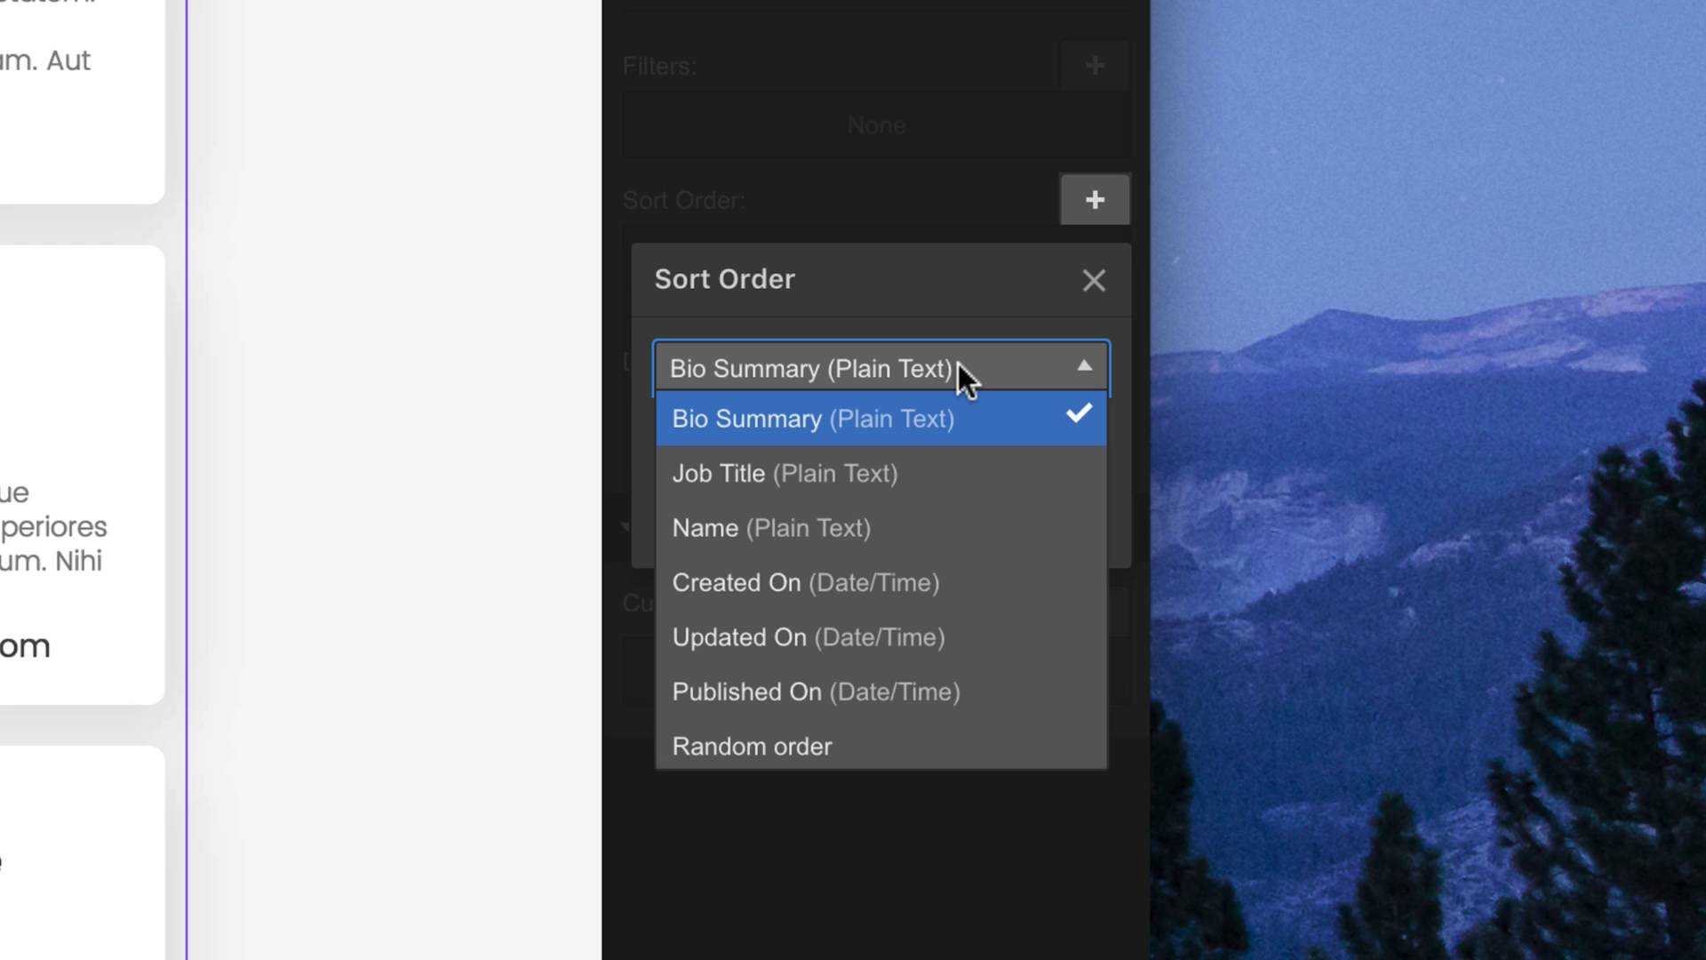
{"action": "left_click", "coordinate": [827, 637]}
{"action": "left_click", "coordinate": [853, 436]}
{"action": "left_click", "coordinate": [852, 535]}
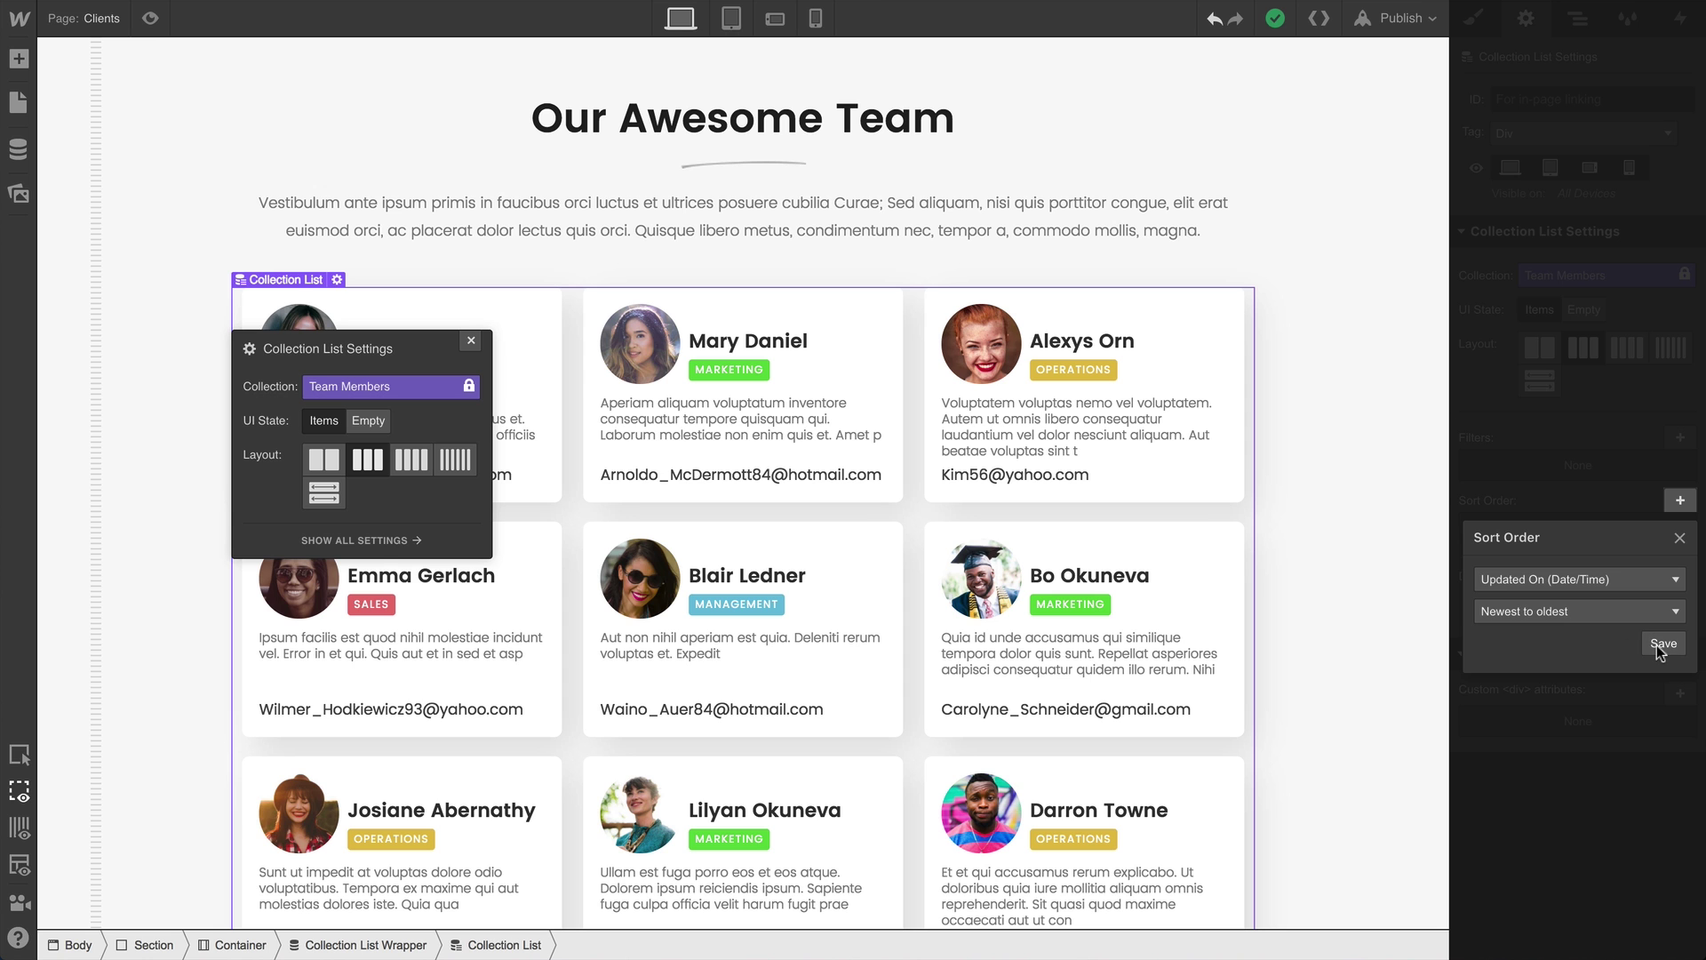
{"action": "left_click", "coordinate": [1657, 644]}
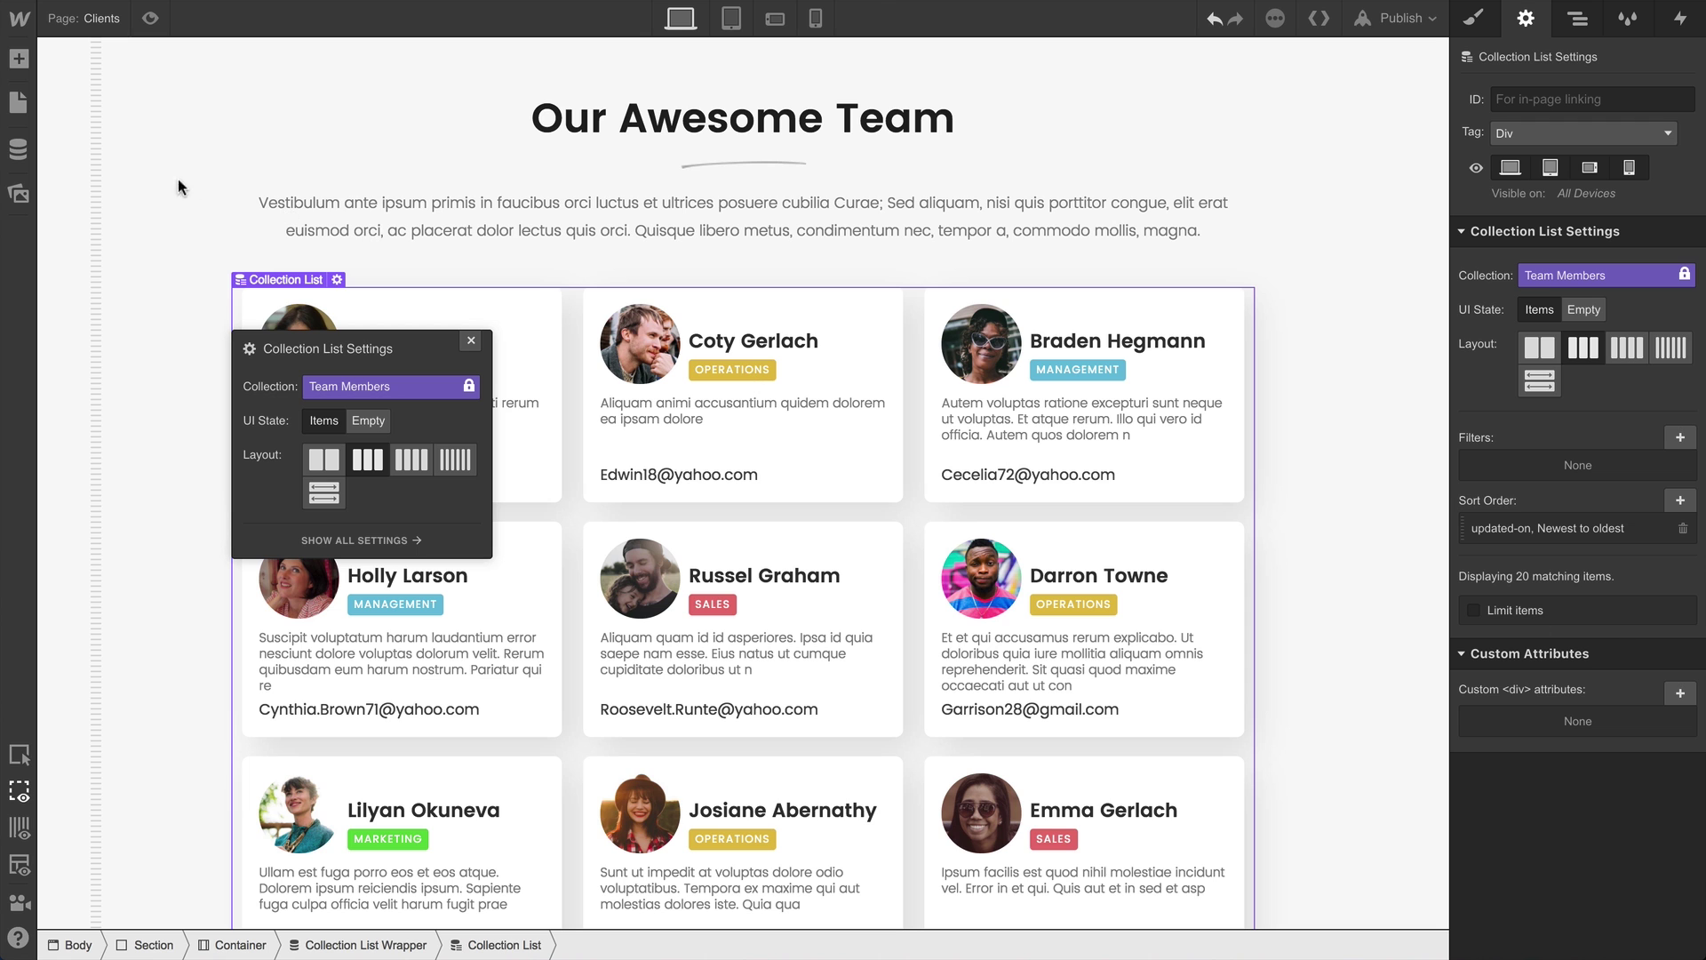
Step: Append 'c' to the last Team Members item's Bio and save the team member
{"action": "left_click", "coordinate": [17, 150]}
{"action": "left_click", "coordinate": [203, 295]}
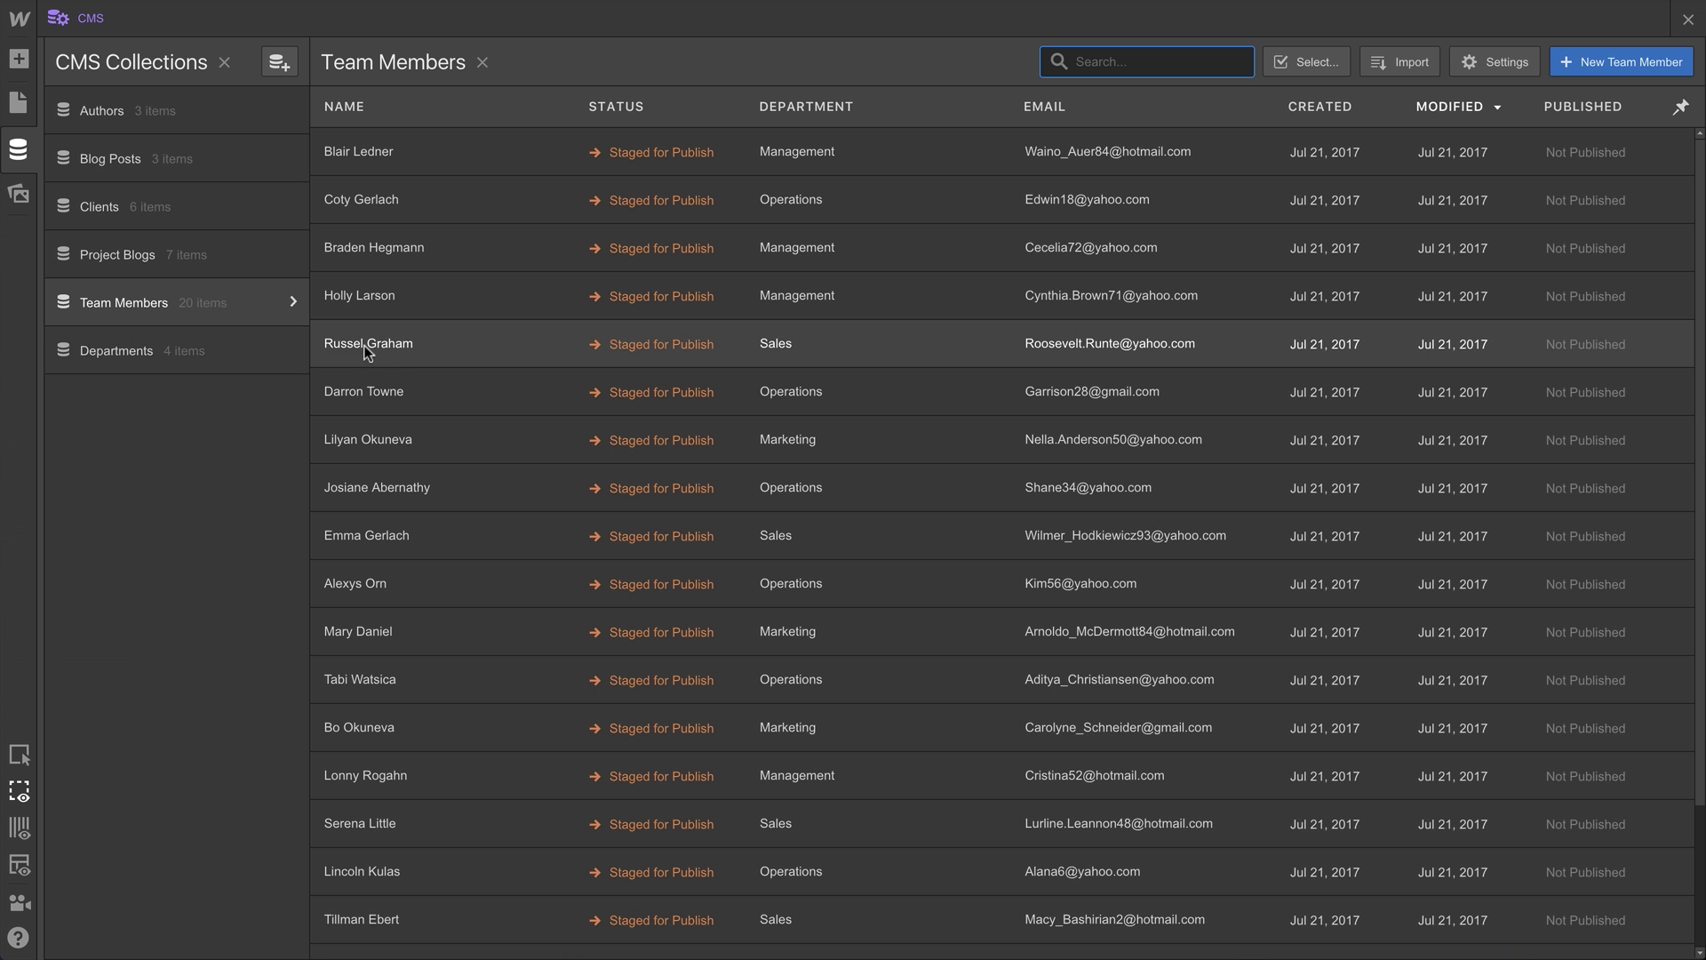
{"action": "scroll", "coordinate": [440, 372], "scroll_direction": "down", "scroll_amount": 3}
{"action": "left_click", "coordinate": [480, 883]}
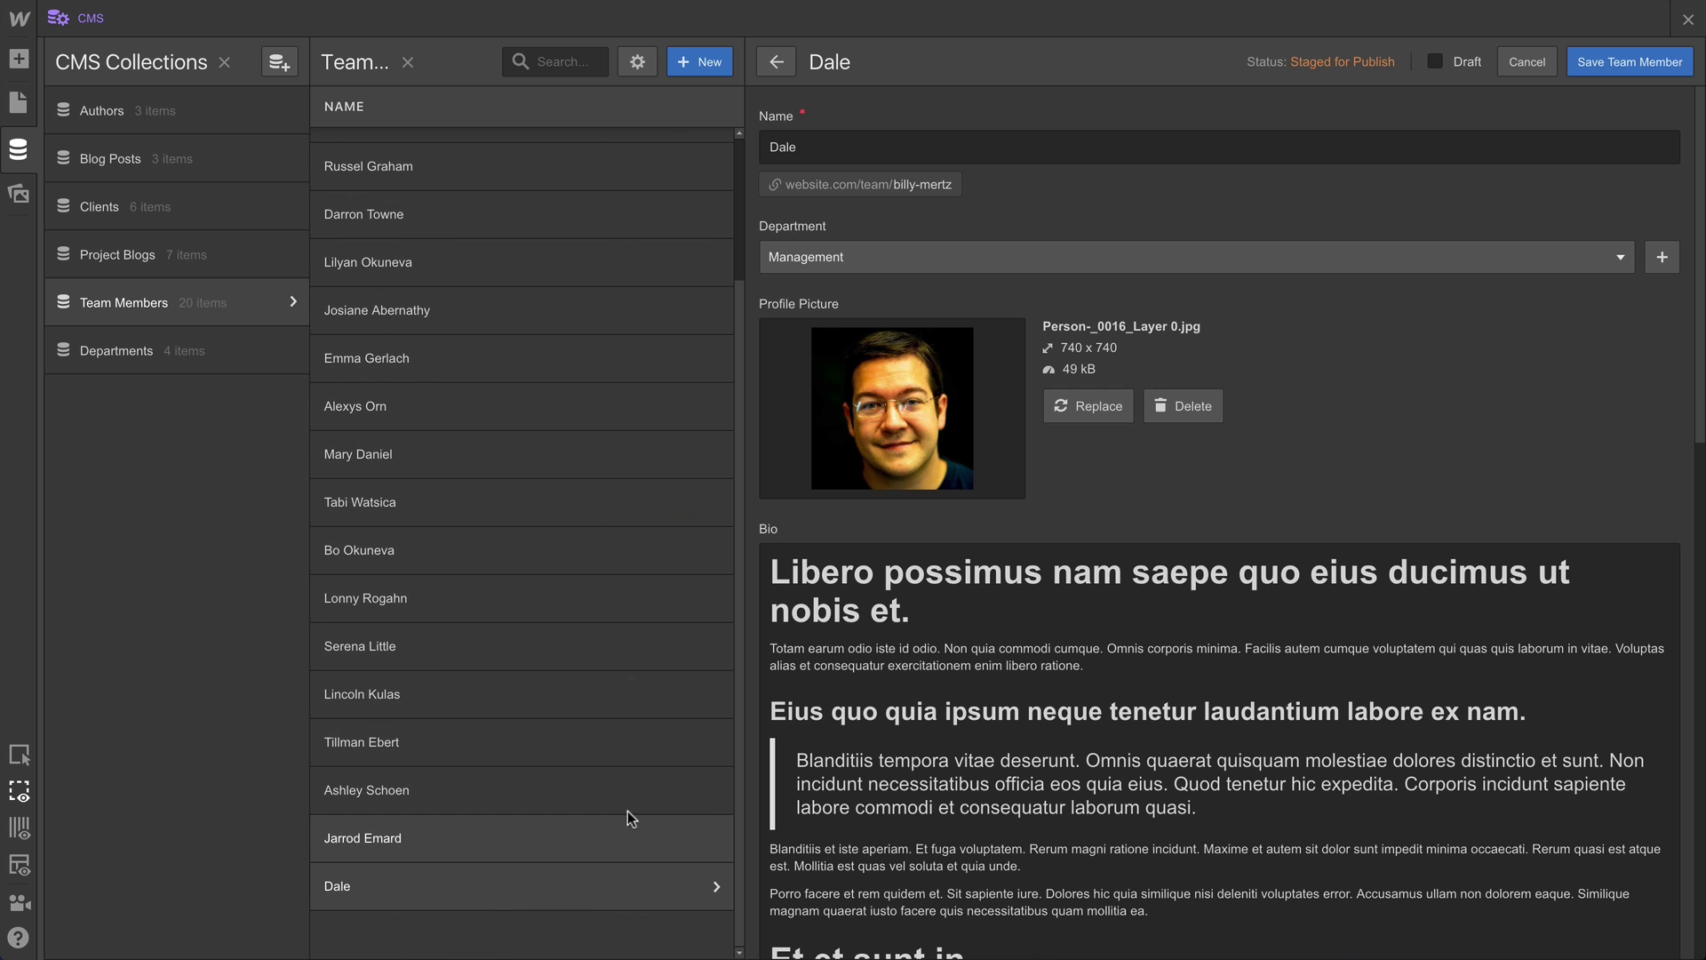
{"action": "left_click", "coordinate": [905, 613]}
{"action": "type", "text": "c"}
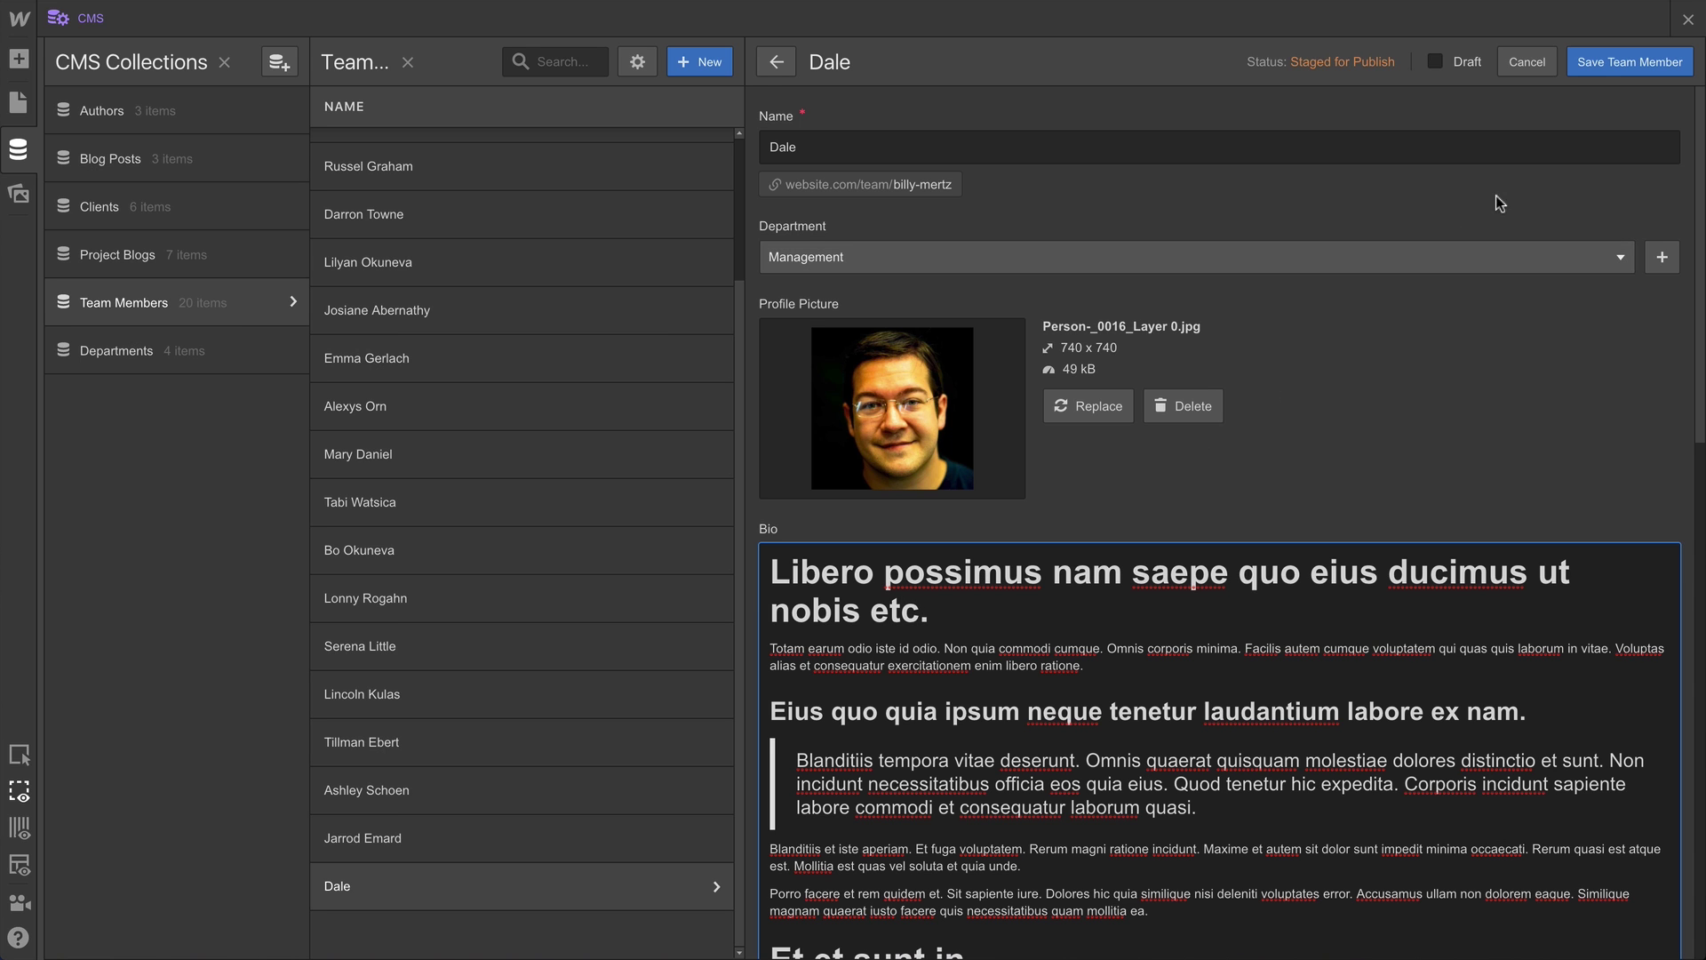
{"action": "left_click", "coordinate": [1600, 62]}
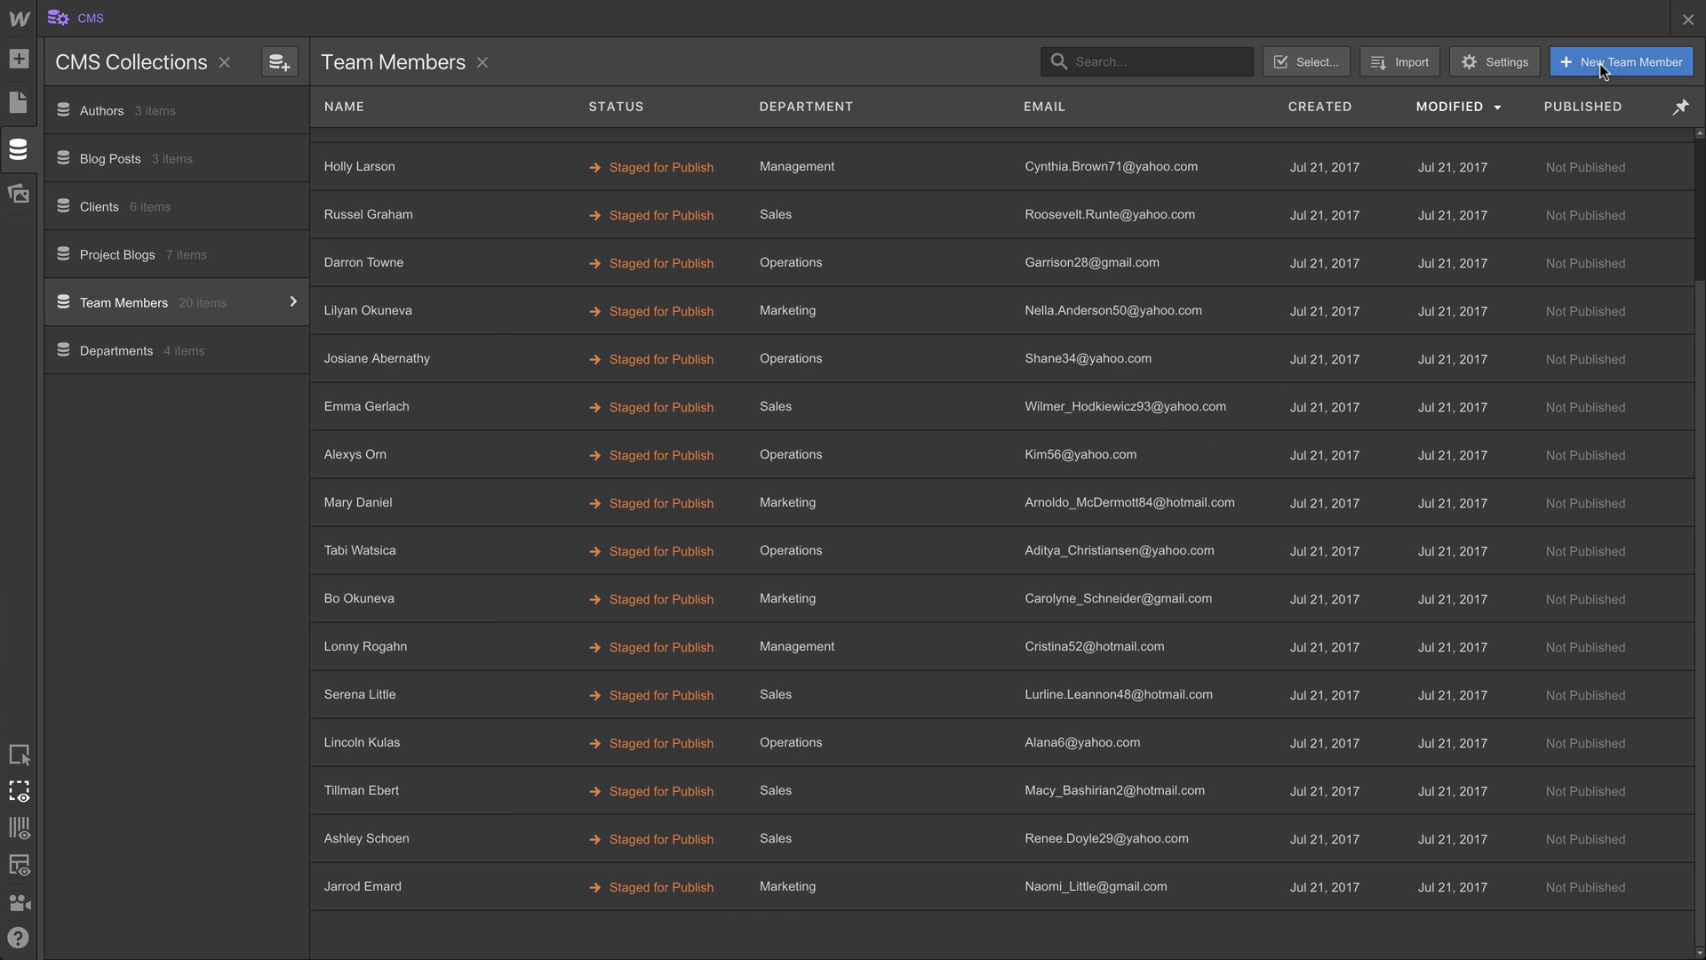
{"action": "left_click", "coordinate": [1688, 20]}
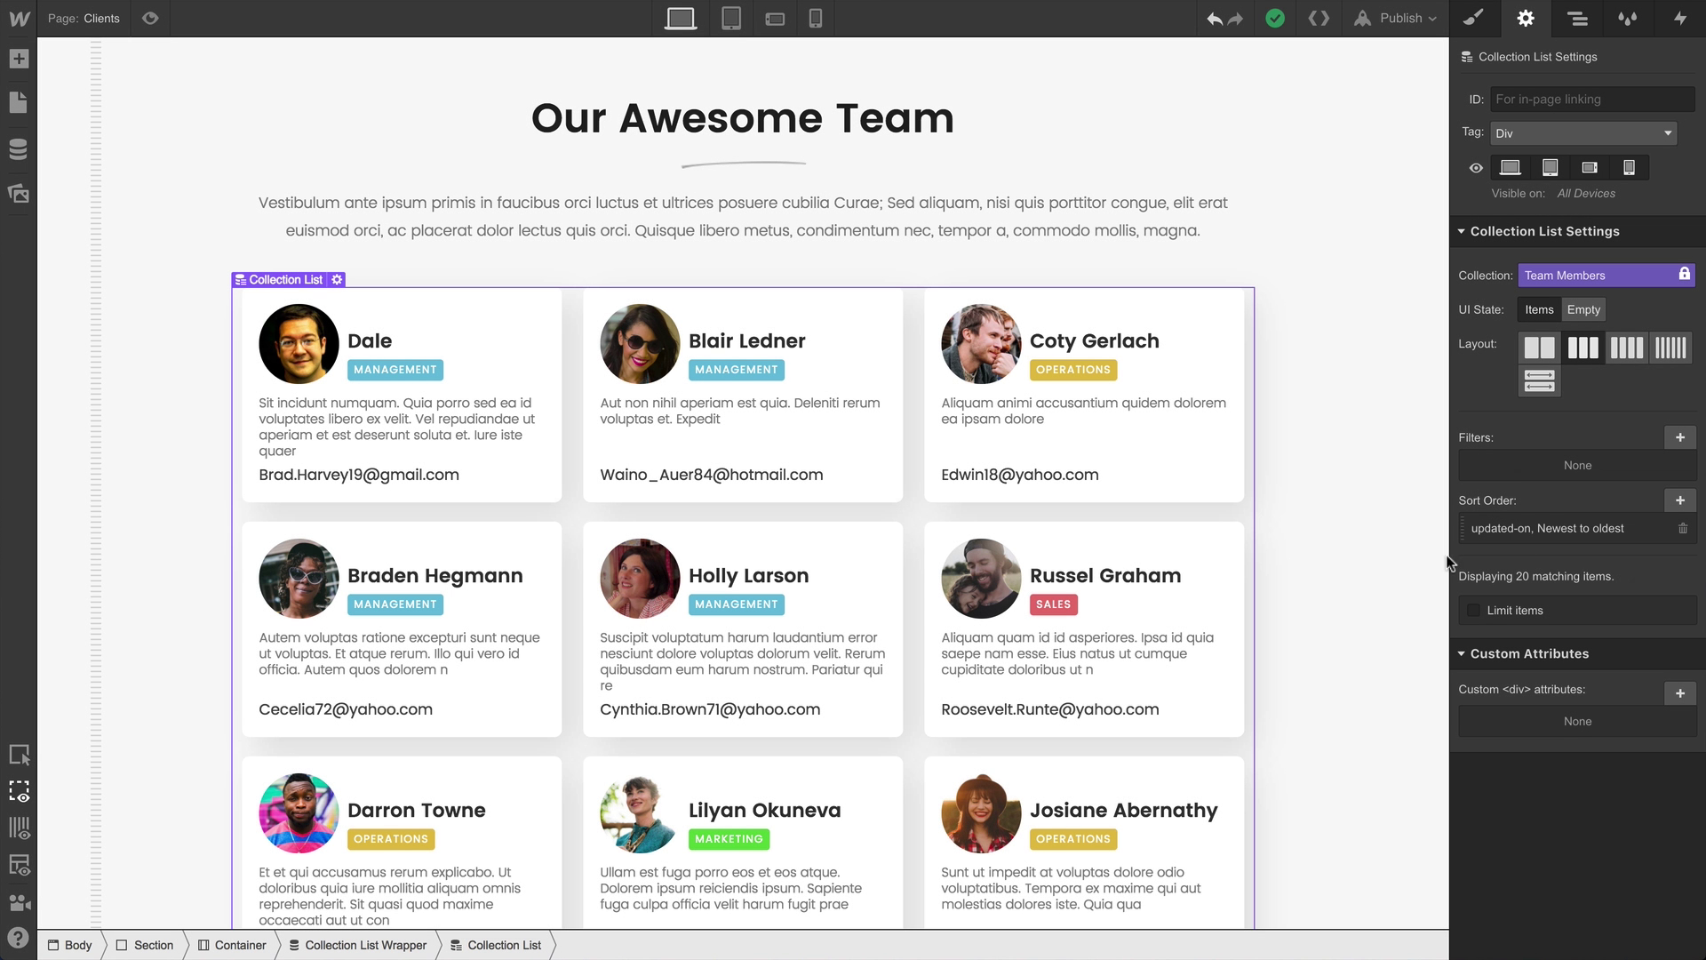
Step: Turn on Limit items for the Collection List and set the limit to 6
{"action": "left_click", "coordinate": [1477, 611]}
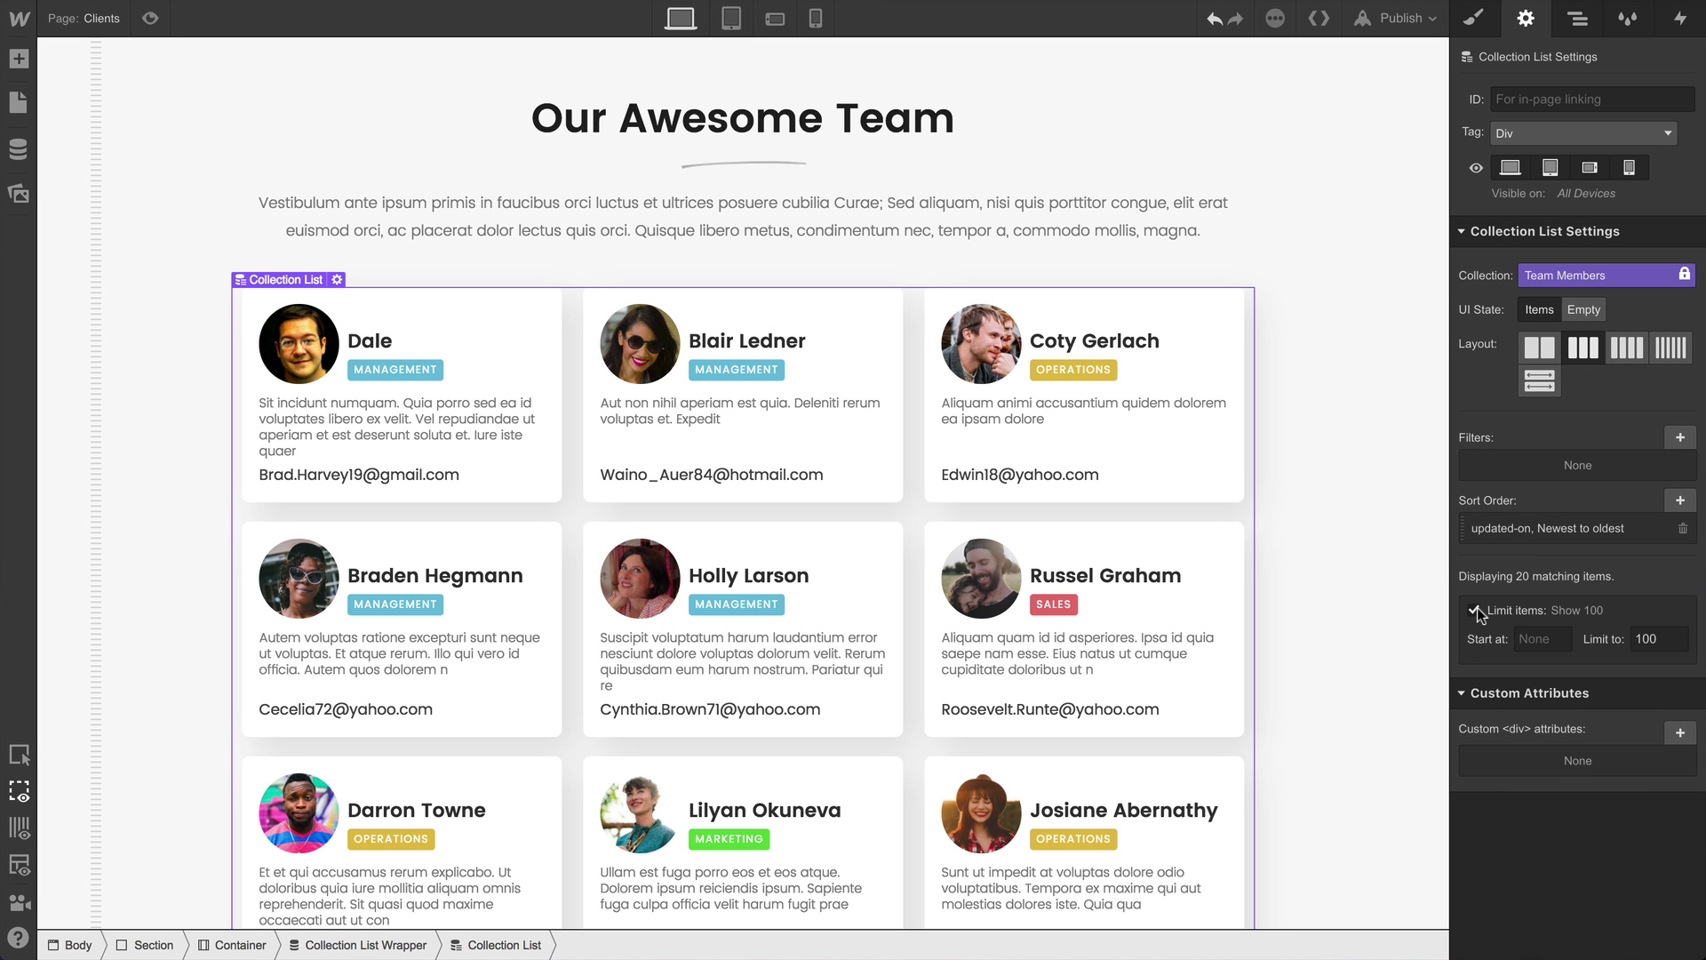
{"action": "double_click", "coordinate": [1653, 639]}
{"action": "type", "text": "6"}
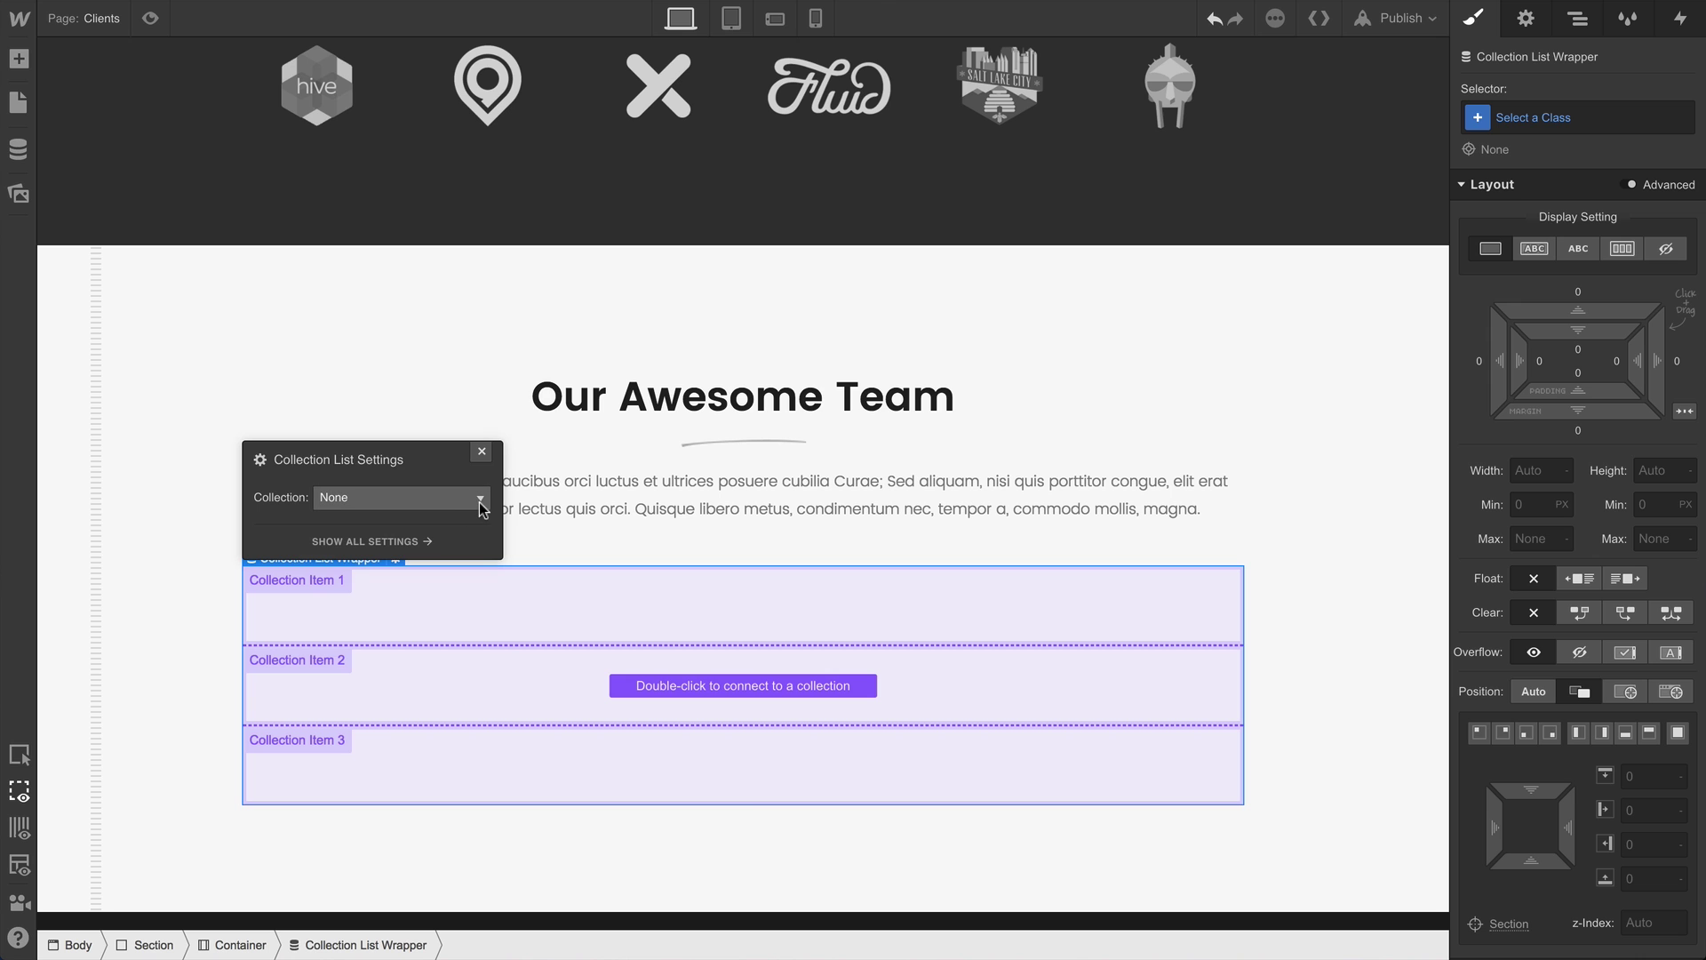
Step: Bind the Collection List to Team Members in a 3-column layout with headings showing Name
{"action": "left_click", "coordinate": [480, 502]}
{"action": "left_click", "coordinate": [438, 618]}
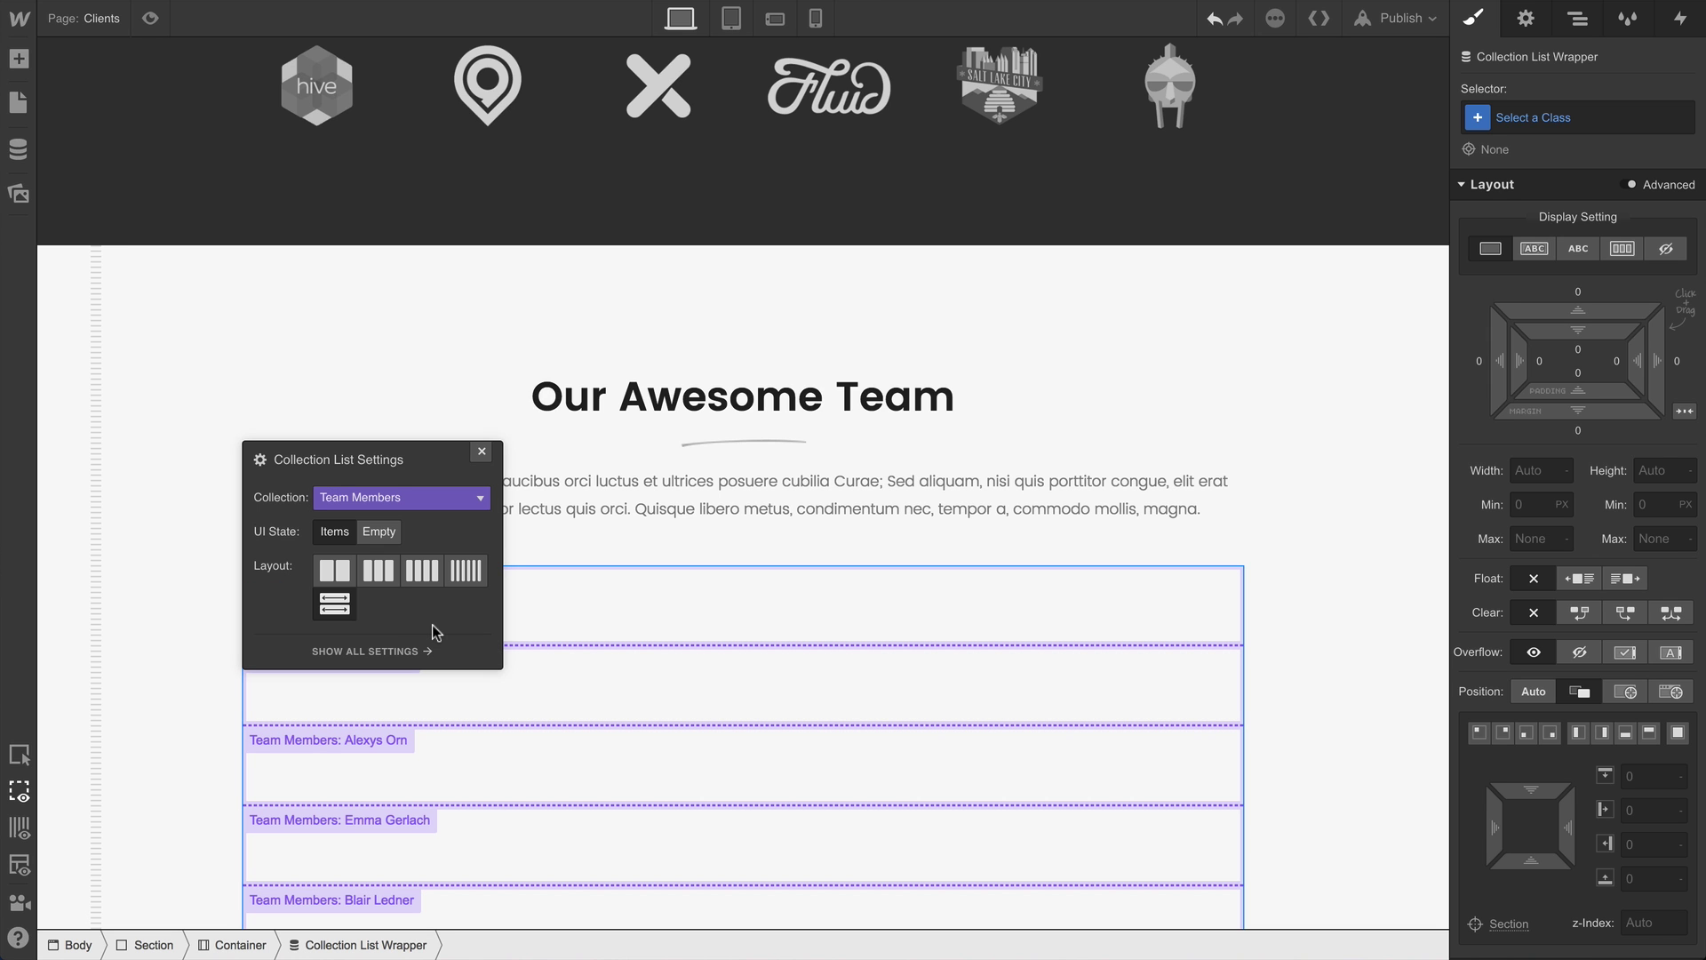
{"action": "left_click", "coordinate": [378, 571]}
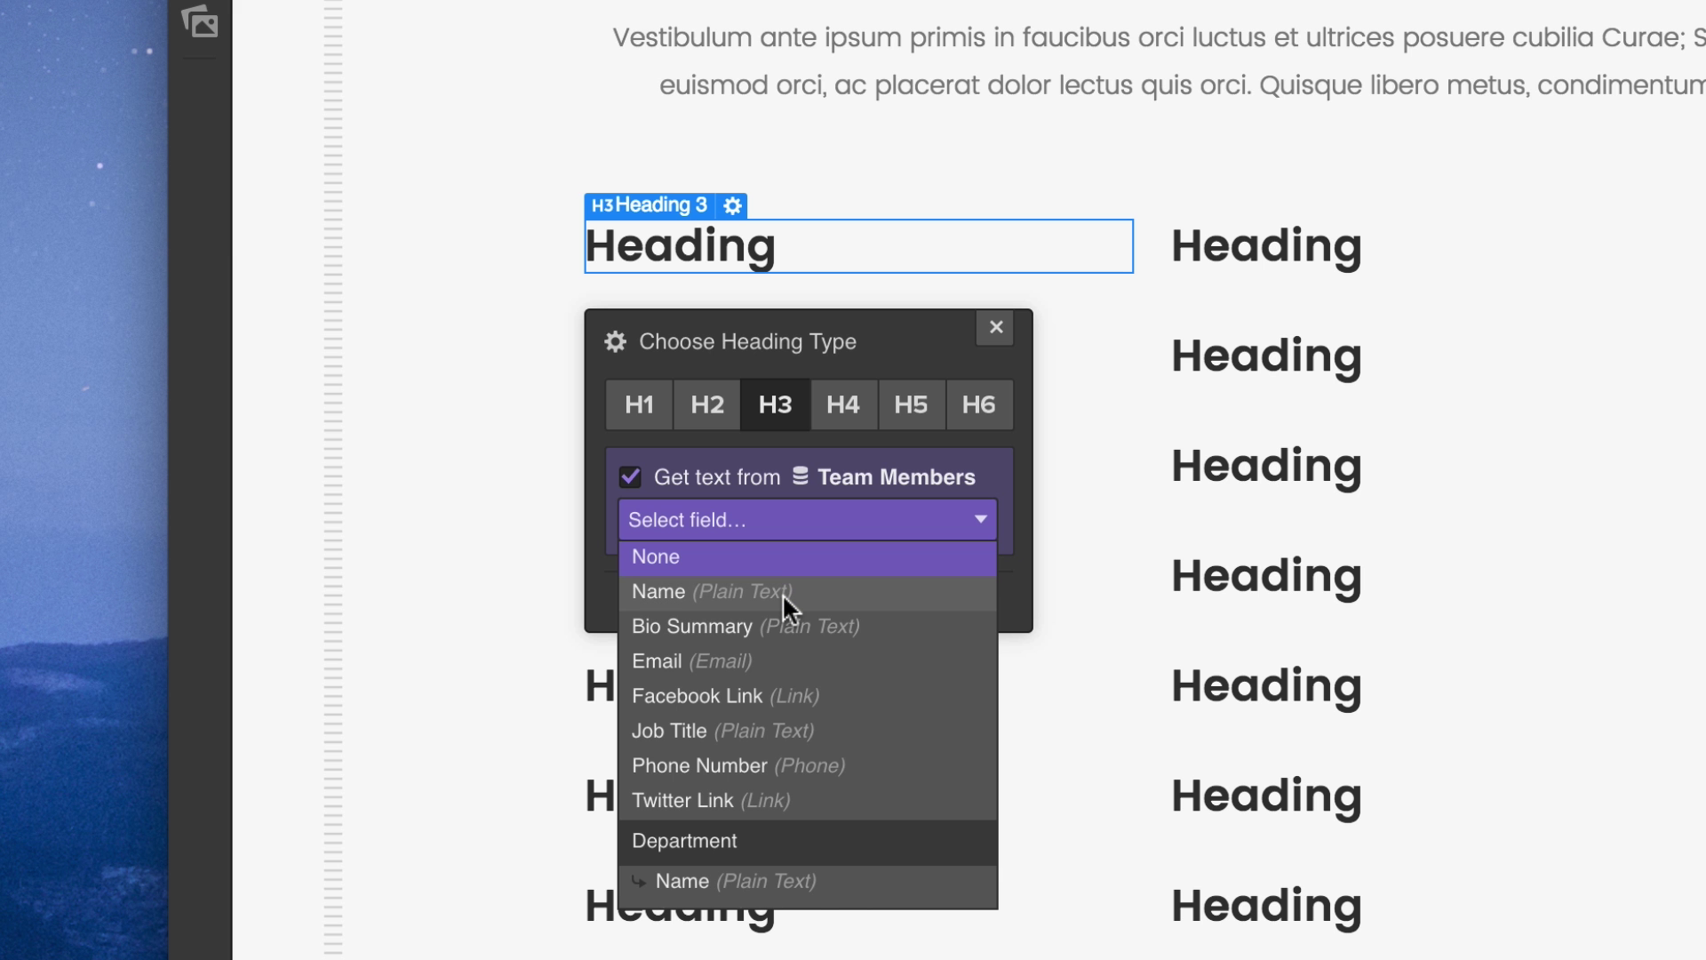
{"action": "left_click", "coordinate": [782, 591]}
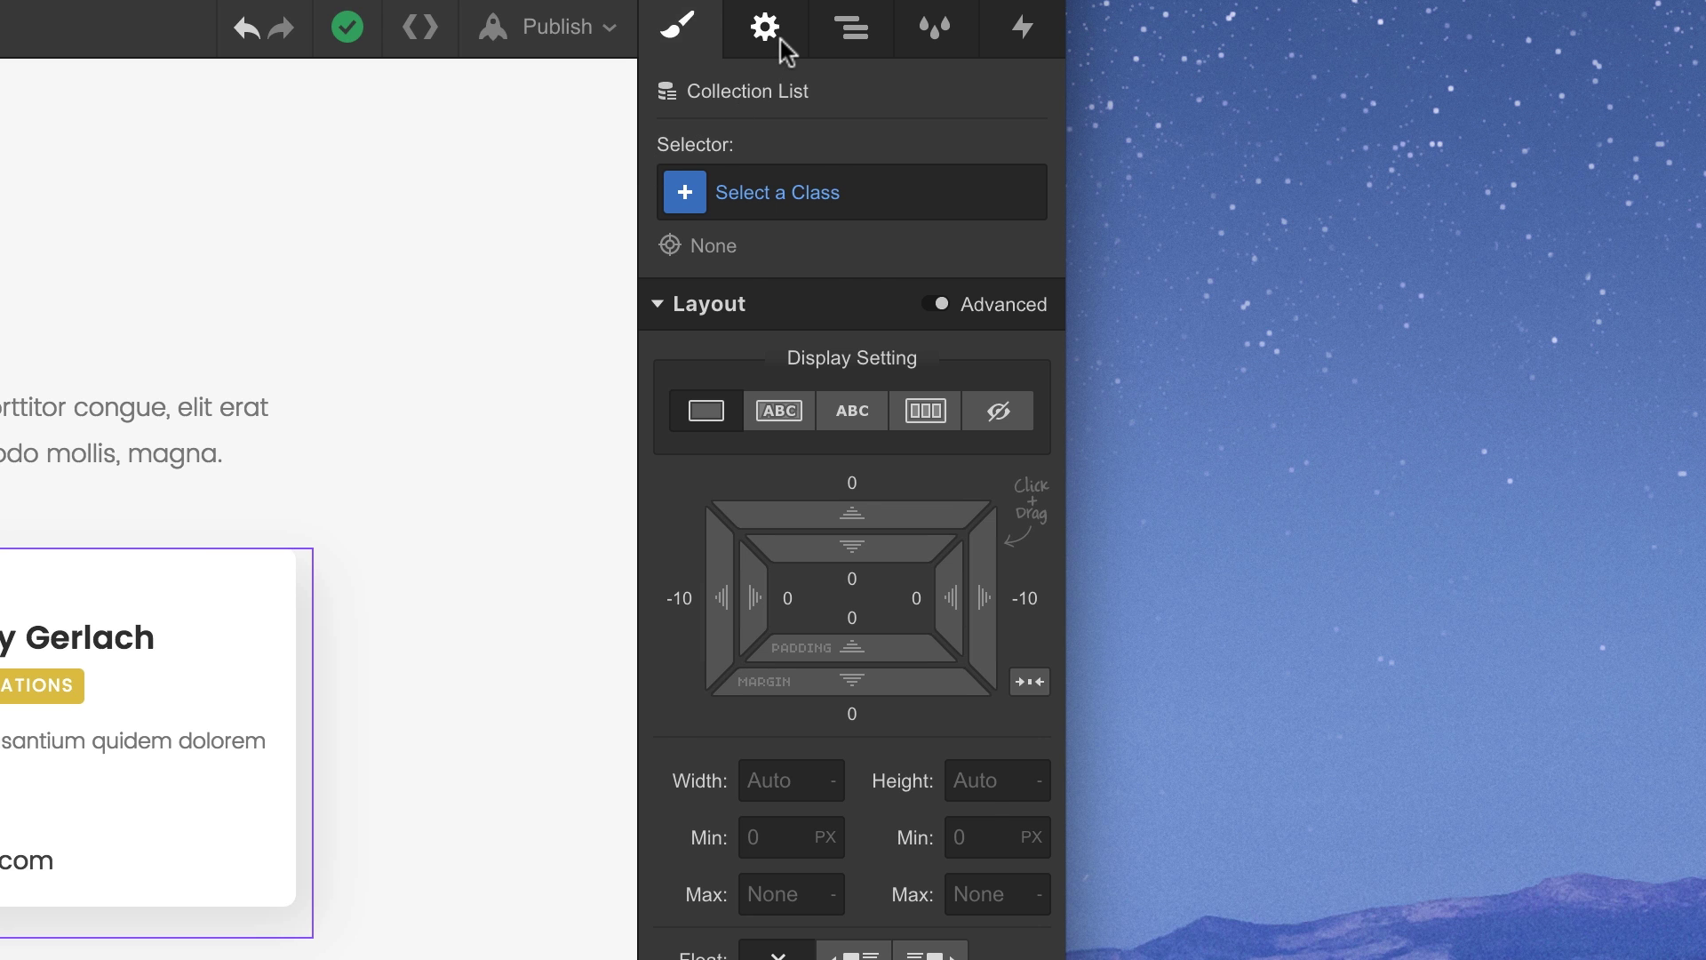
{"action": "left_click", "coordinate": [765, 28]}
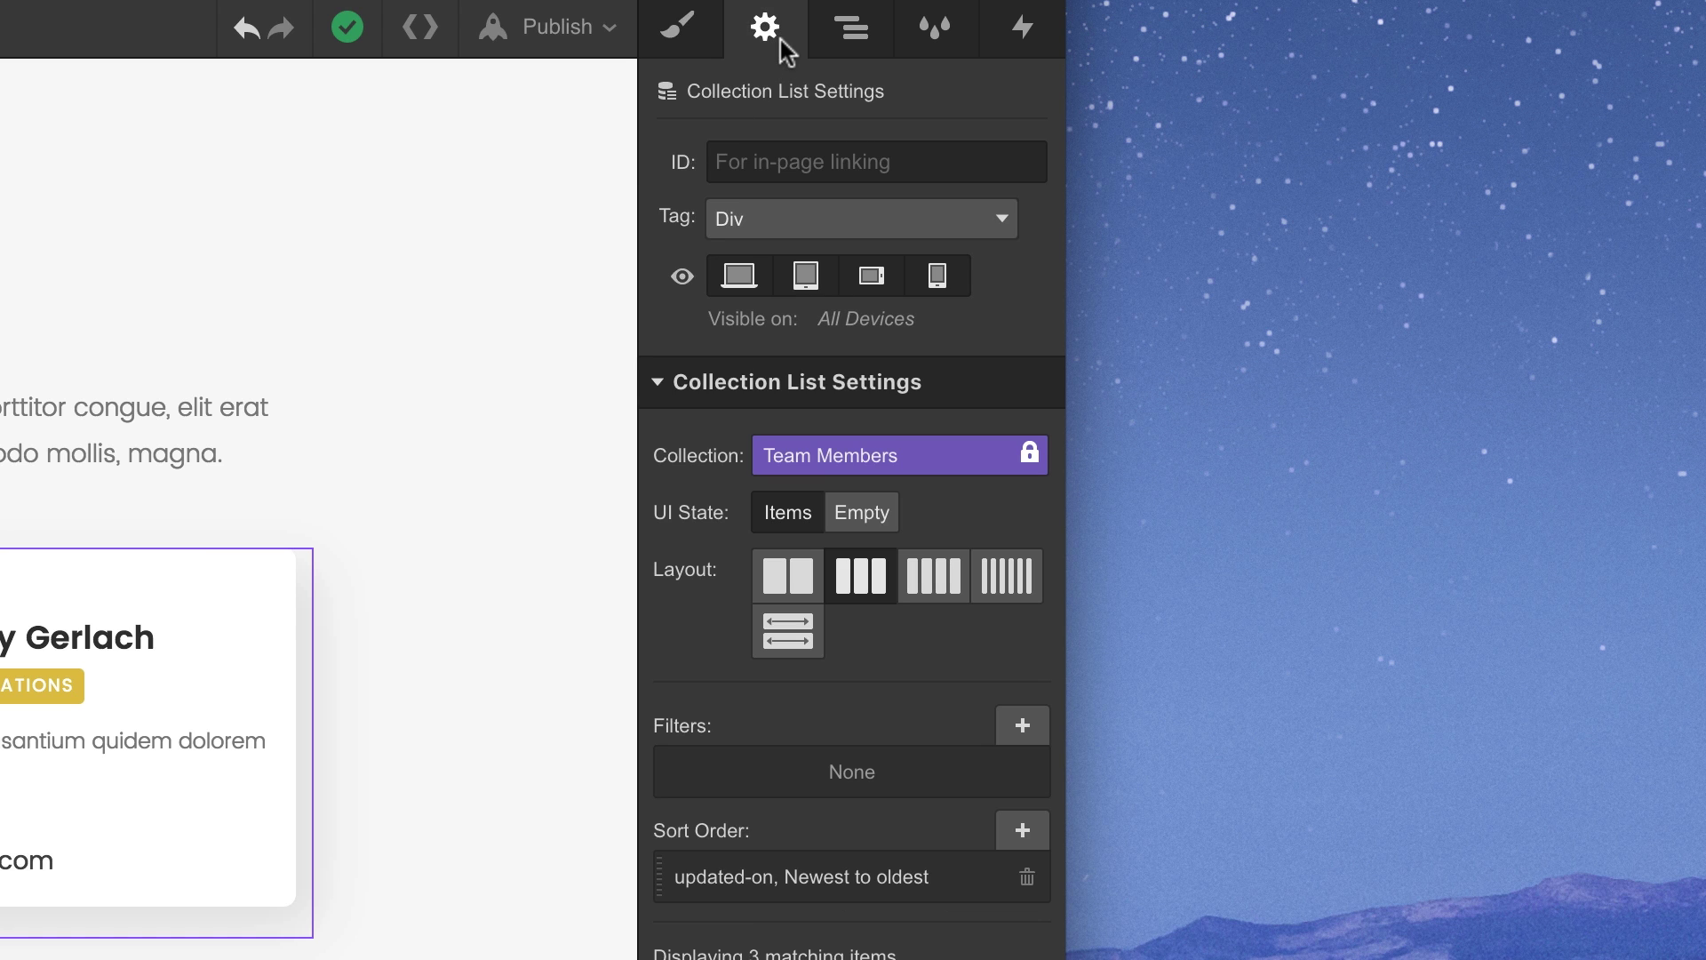